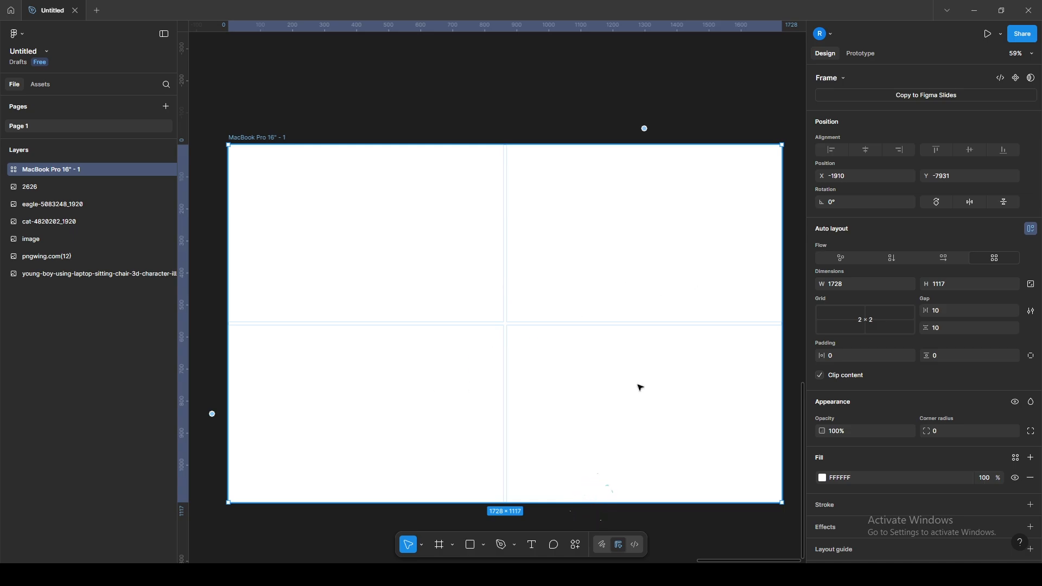
Step: Set the MacBook Pro frame's auto layout grid to 7 columns by 5 rows
left_click(863, 323)
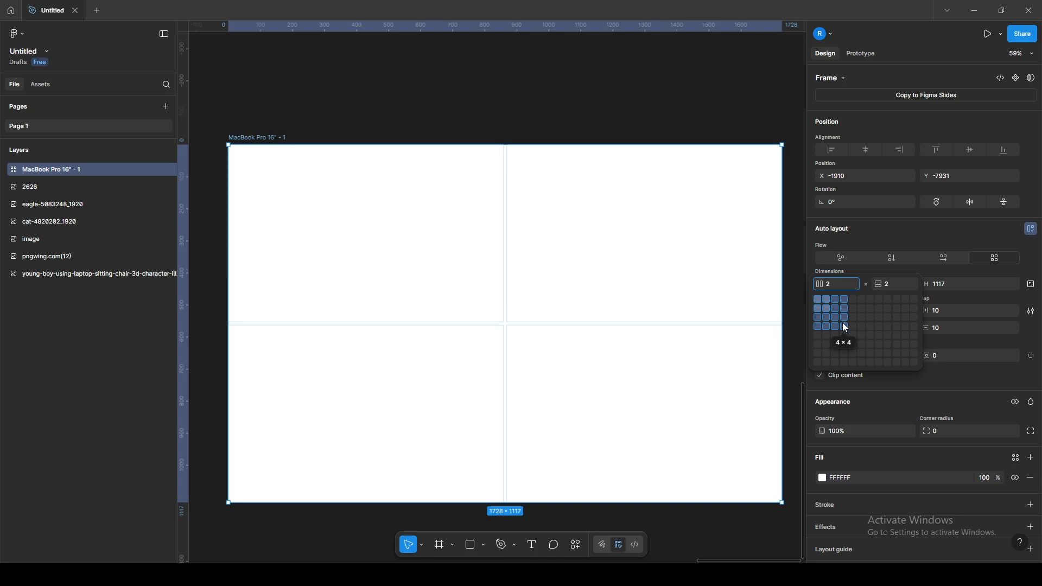
left_click(841, 324)
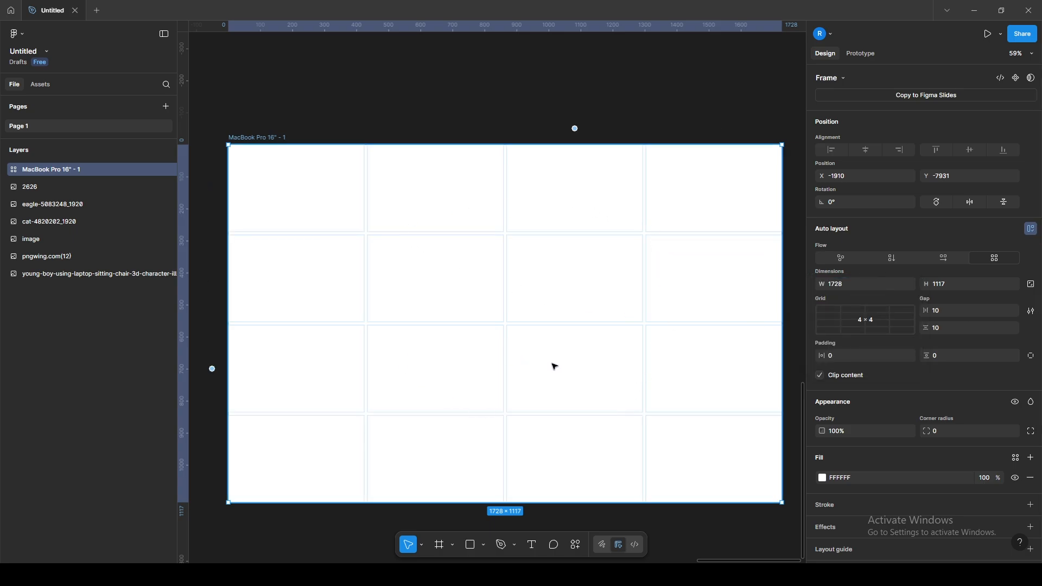
left_click(858, 323)
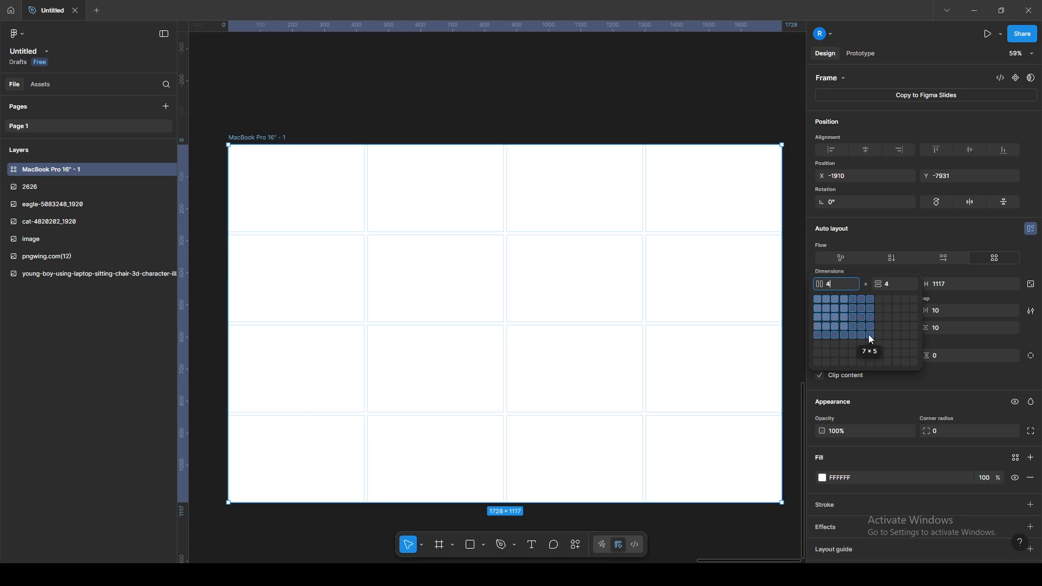
left_click(868, 335)
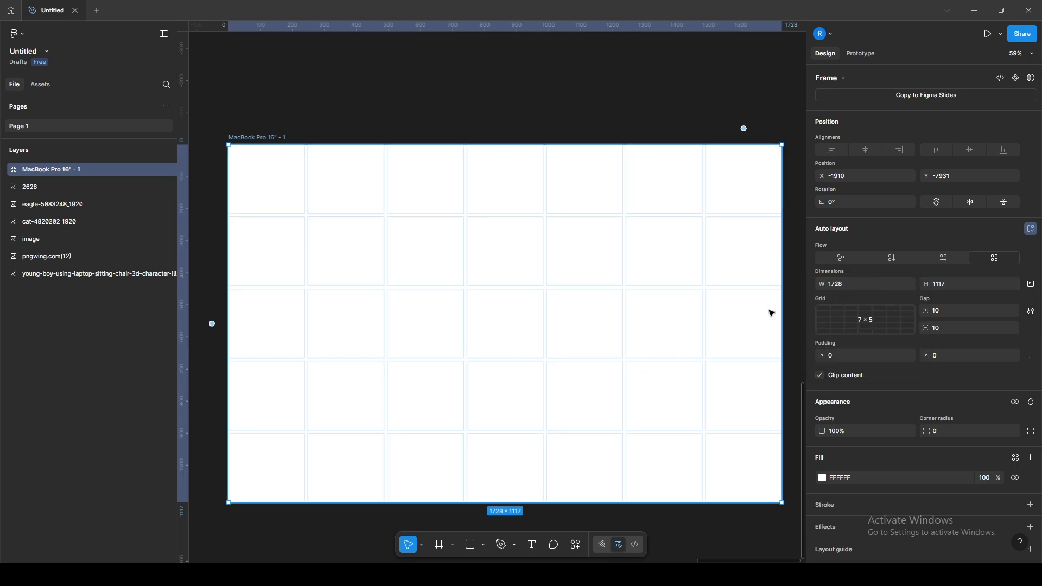
Step: Try adjusting the grid's gaps and its horizontal and vertical padding, undoing each change
scroll(769, 309, "down", 3)
scroll(754, 309, "right", 2)
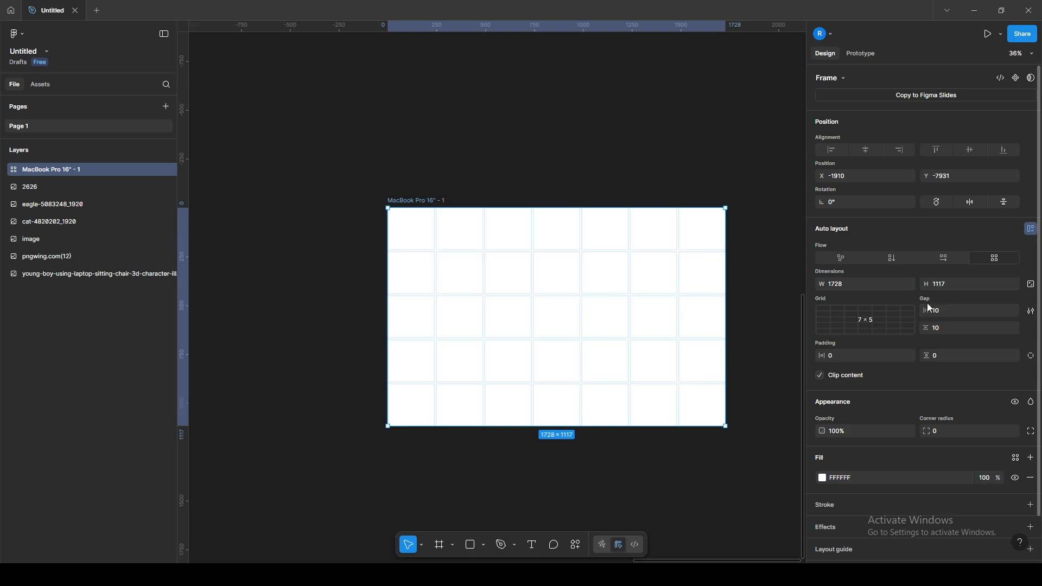
left_click_drag(926, 312, 969, 330)
key("ctrl+z")
key("ctrl+z")
left_click_drag(823, 355, 849, 356)
key("ctrl+z")
left_click_drag(926, 357, 944, 359)
key("ctrl+z")
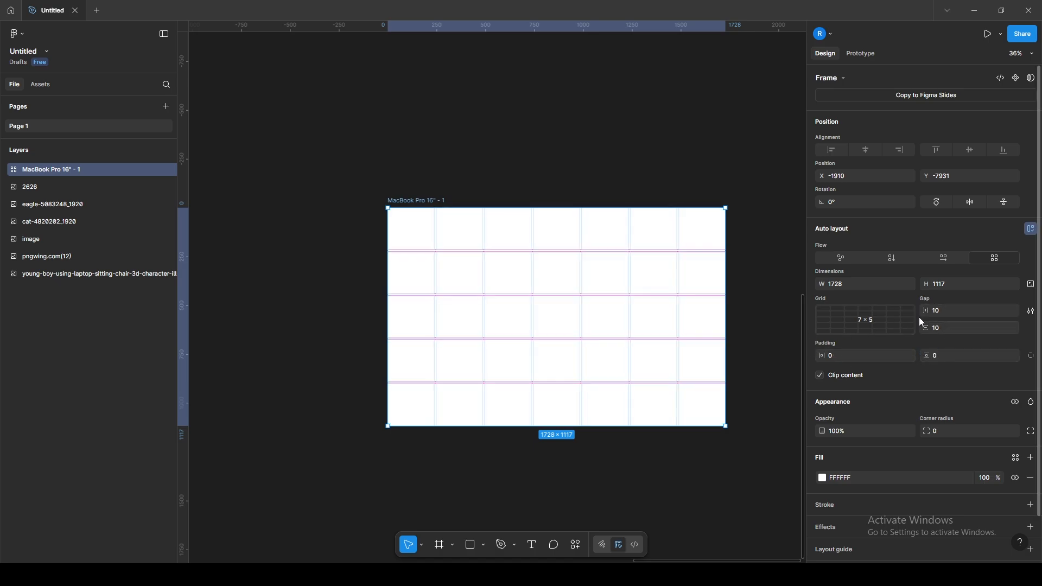
Step: Move image 2626 beside the frame's upper-left corner, at about X -2993, Y -8168
scroll(336, 250, "down", 2, "ctrl")
scroll(369, 272, "up", 1)
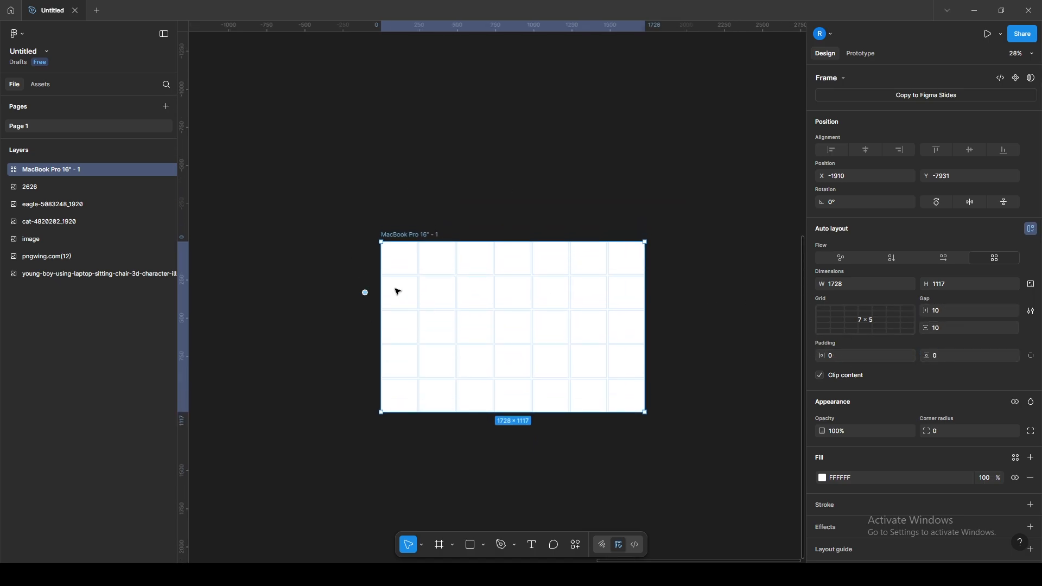
scroll(394, 289, "up", 2, "ctrl")
scroll(397, 284, "right", 1)
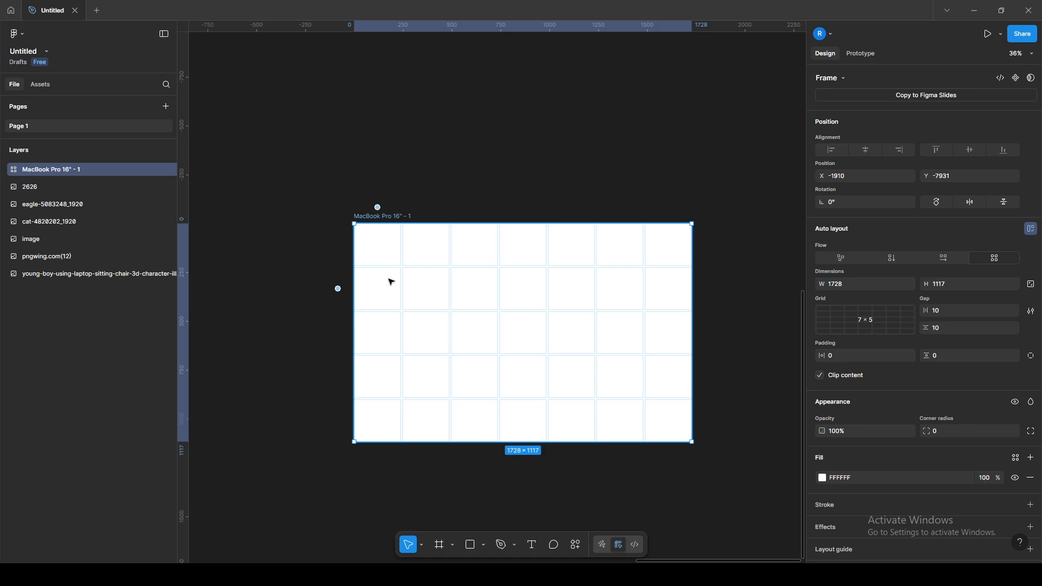
scroll(324, 218, "down", 3, "ctrl")
scroll(380, 217, "left", 3)
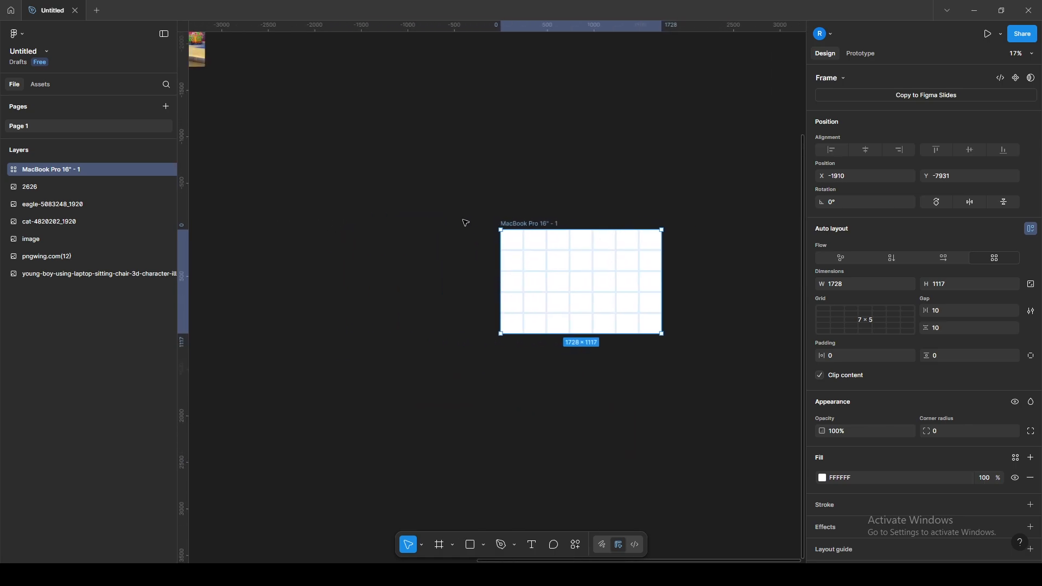
left_click_drag(250, 136, 489, 236)
scroll(353, 209, "down", 3, "ctrl")
left_click_drag(308, 213, 540, 293)
left_click(353, 211)
scroll(548, 291, "up", 5, "ctrl")
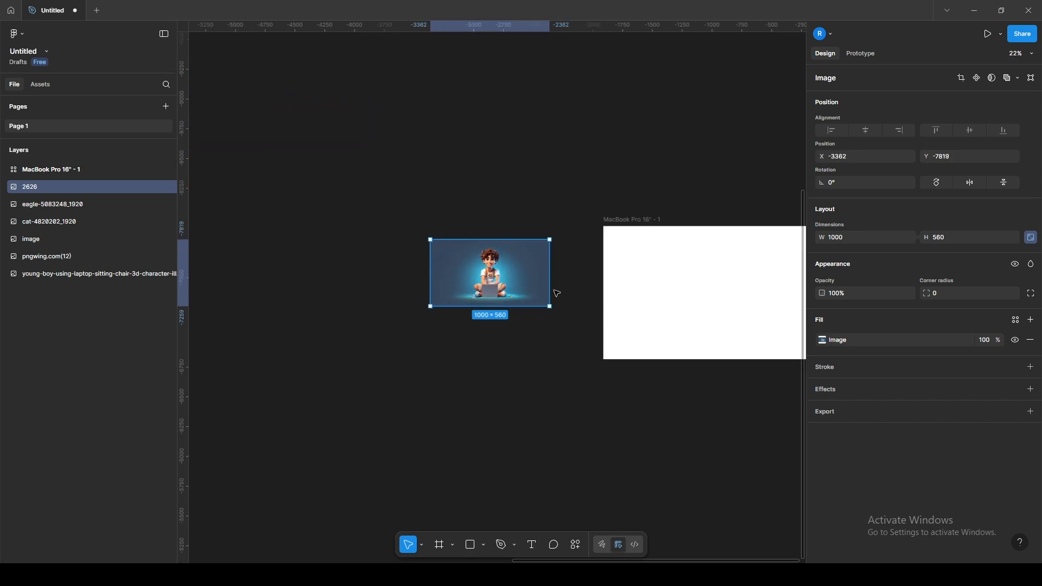
scroll(454, 306, "up", 2, "ctrl")
left_click_drag(399, 277, 431, 187)
Step: Try placing image 2626 in the grid's upper-left cells, undoing each placement
left_click_drag(496, 230, 569, 212)
left_click_drag(441, 245, 313, 251)
key("ctrl+z")
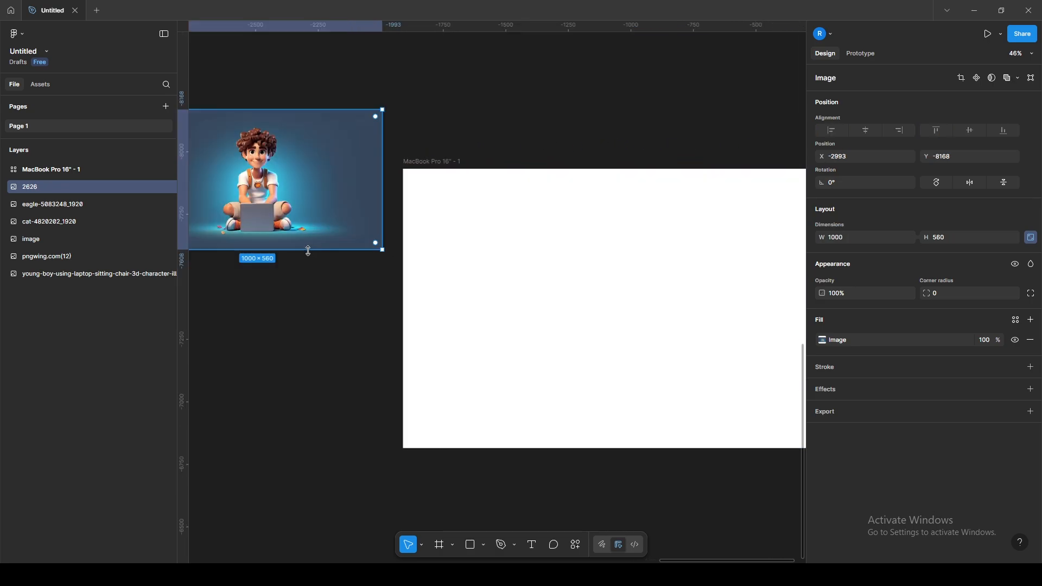
left_click_drag(315, 167, 386, 181)
left_click_drag(425, 232, 507, 220)
left_click_drag(438, 303, 338, 301)
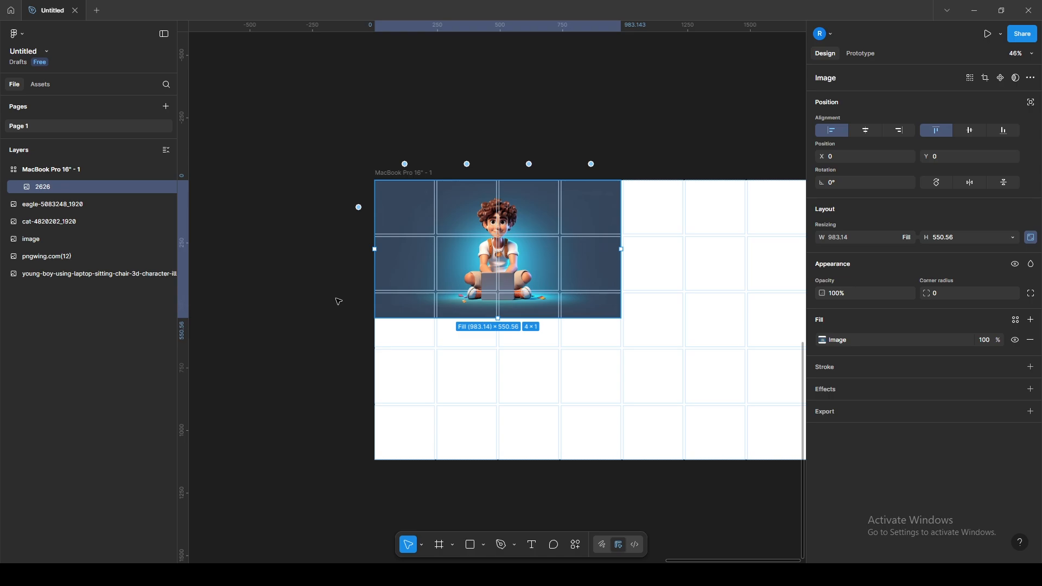
key("ctrl+z")
left_click_drag(295, 240, 389, 215)
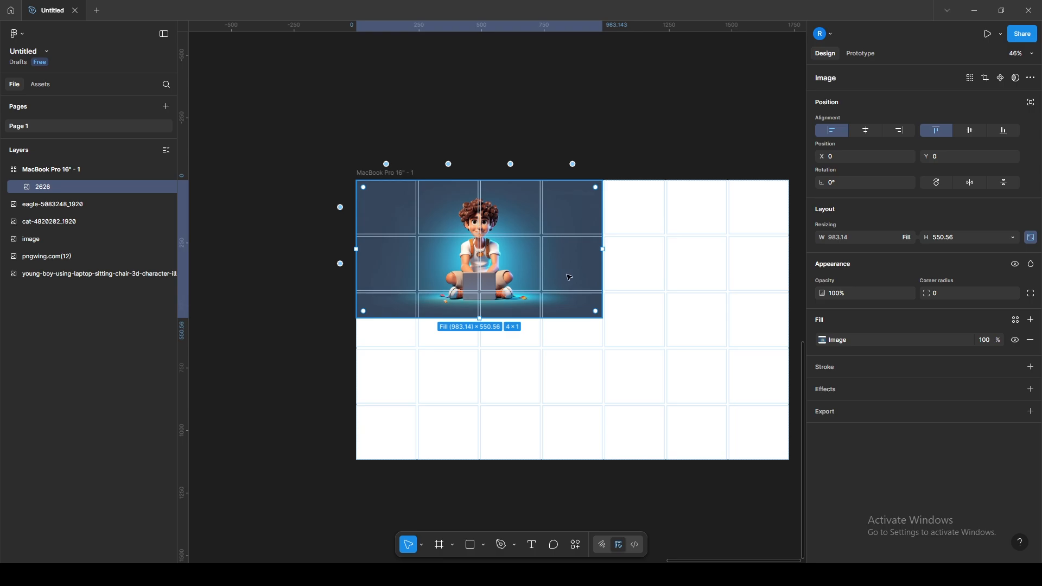
key("ctrl+z")
left_click_drag(537, 156, 505, 146)
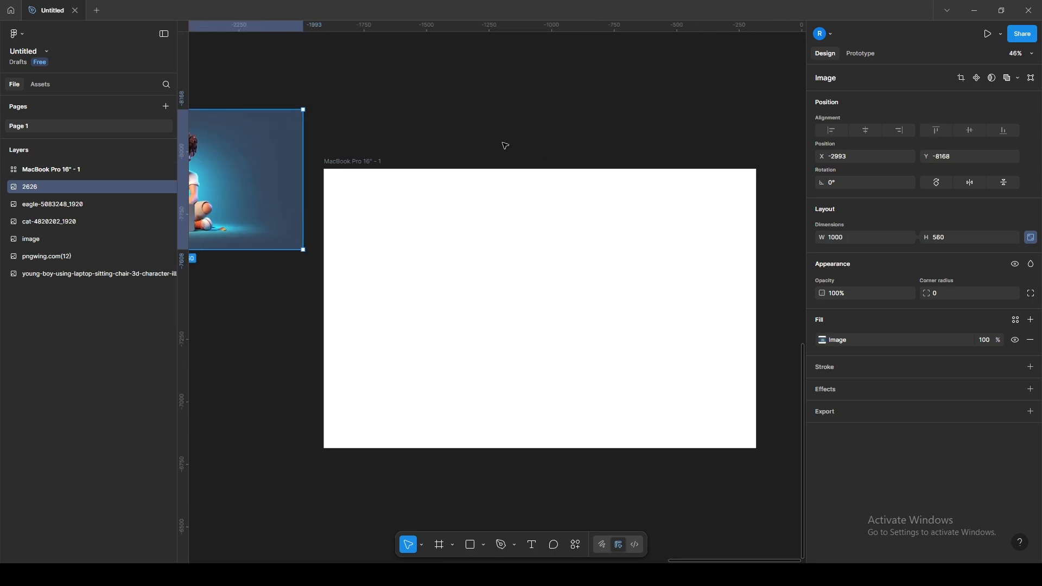
Step: Try placing image 2626 in the grid's upper-right, lower-right and lower-left cells, undoing each placement
left_click_drag(252, 215, 725, 188)
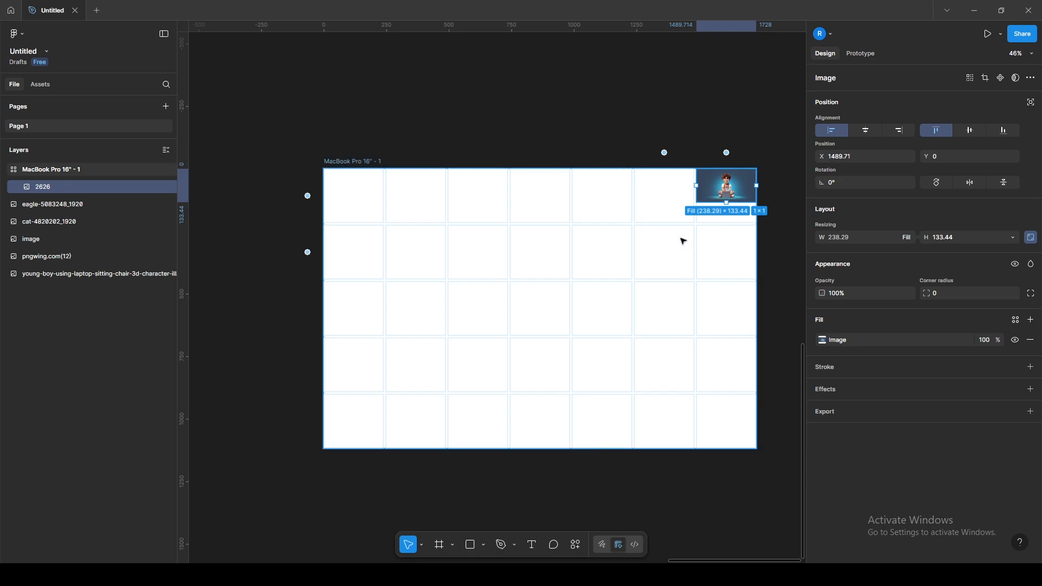
key("ctrl+z")
left_click_drag(279, 179, 715, 414)
key("ctrl+z")
left_click_drag(292, 241, 308, 457)
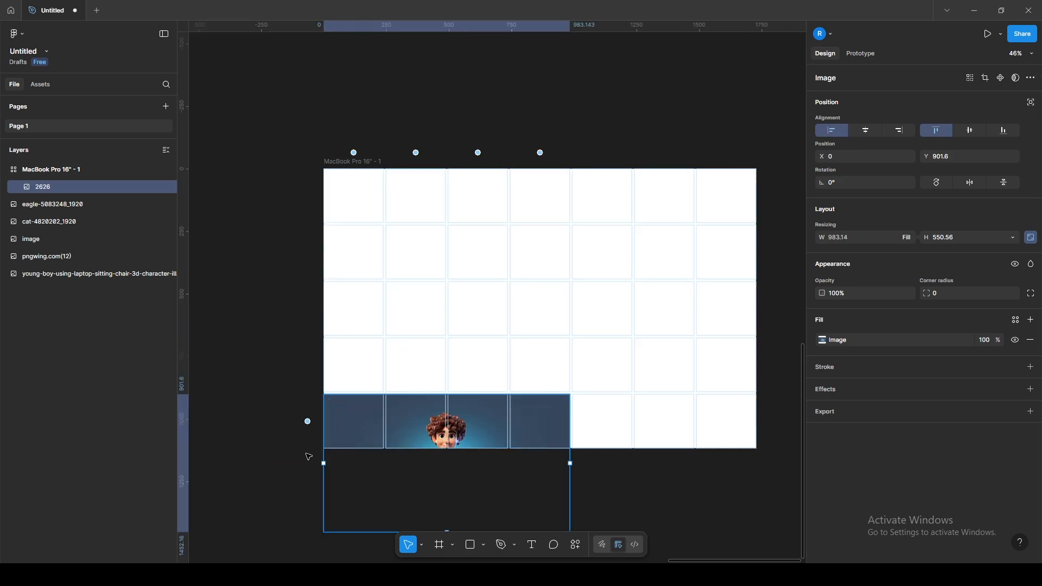
key("ctrl+z")
left_click_drag(284, 224, 374, 431)
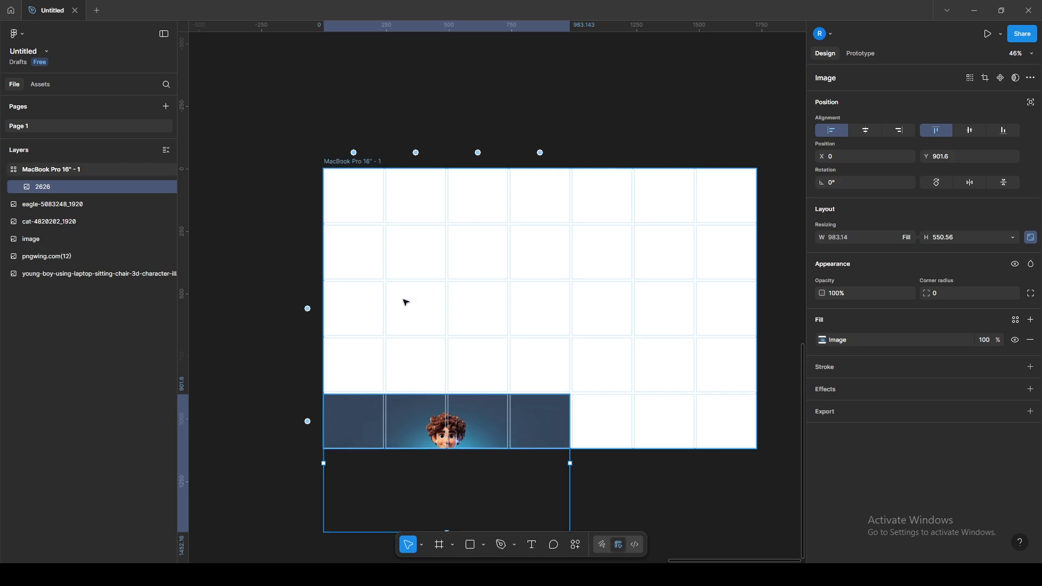
key("ctrl+z")
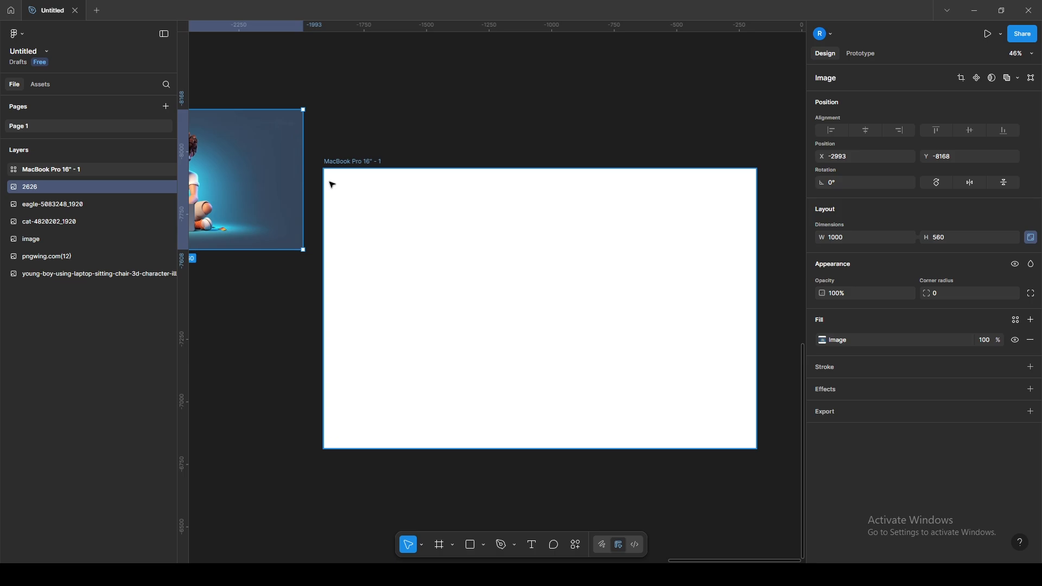
Step: Place image 2626 in the grid's upper-left cells and set its height to Fill container
left_click_drag(263, 173, 336, 187)
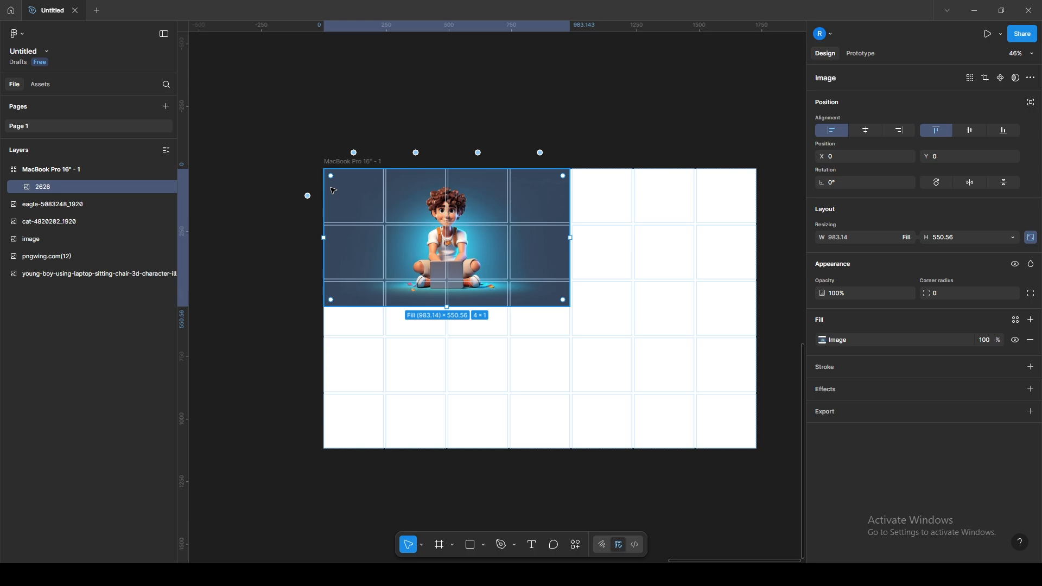
left_click(1012, 237)
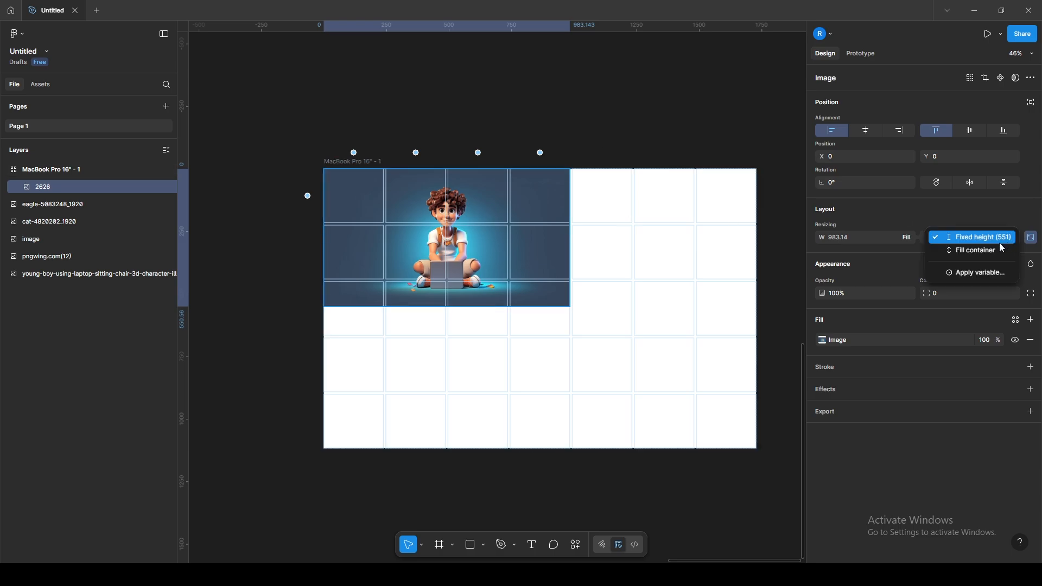
left_click(1004, 252)
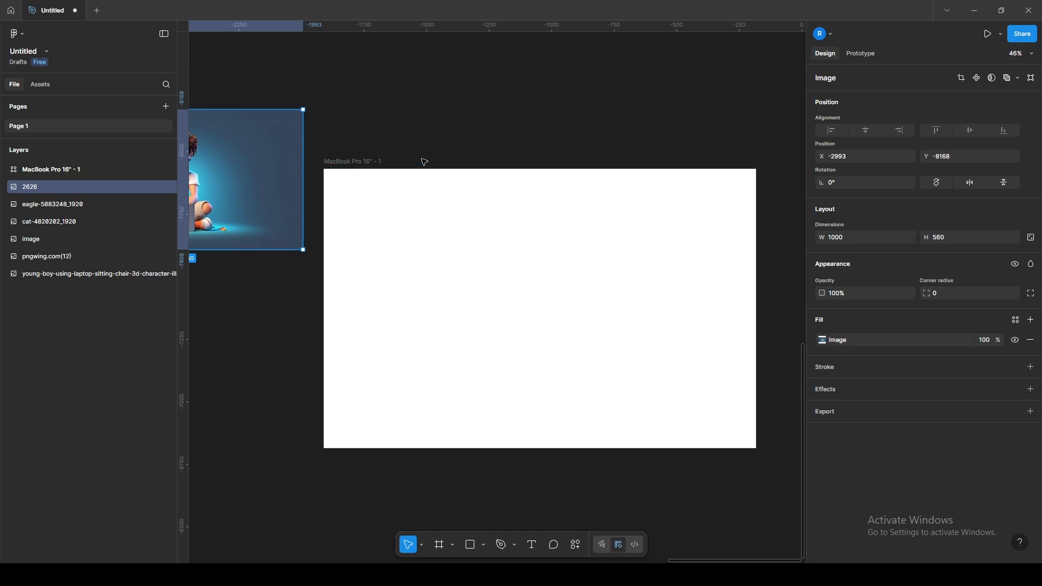
Step: Try the image with its aspect ratio unlocked in each corner of the grid, undoing every placement
left_click_drag(220, 187, 359, 211)
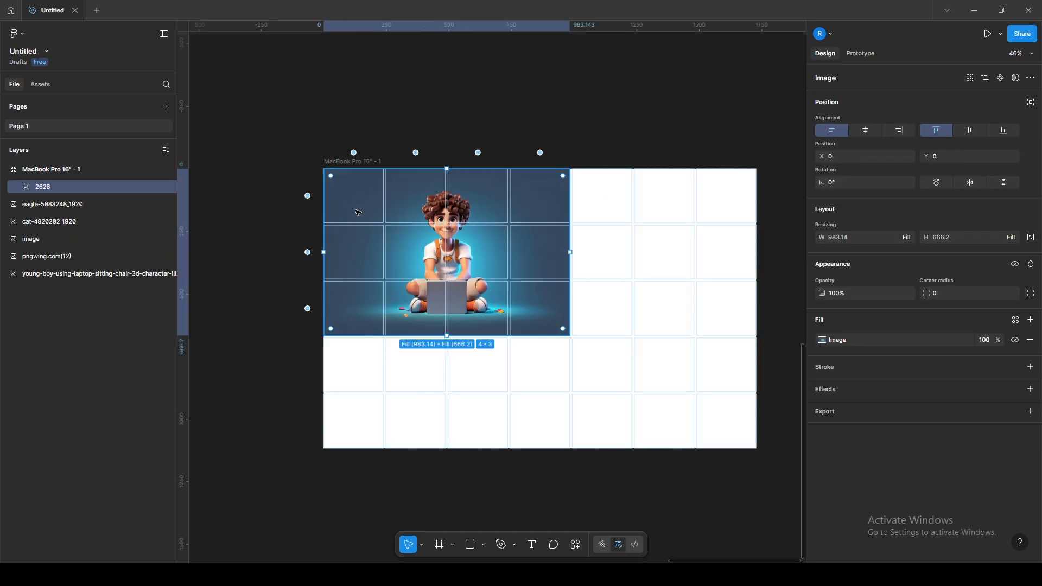
key("ctrl+z")
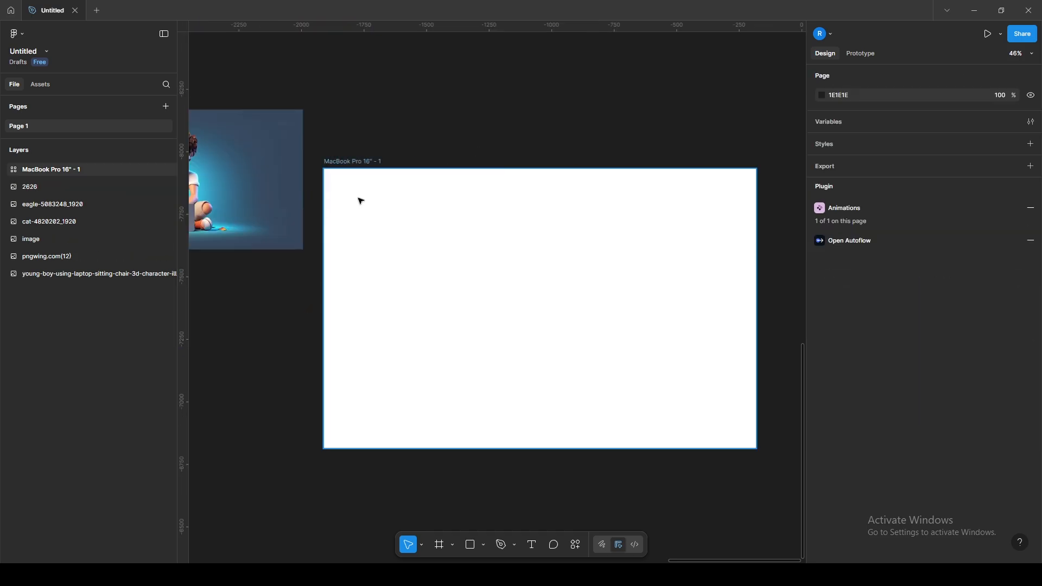
left_click_drag(246, 187, 722, 203)
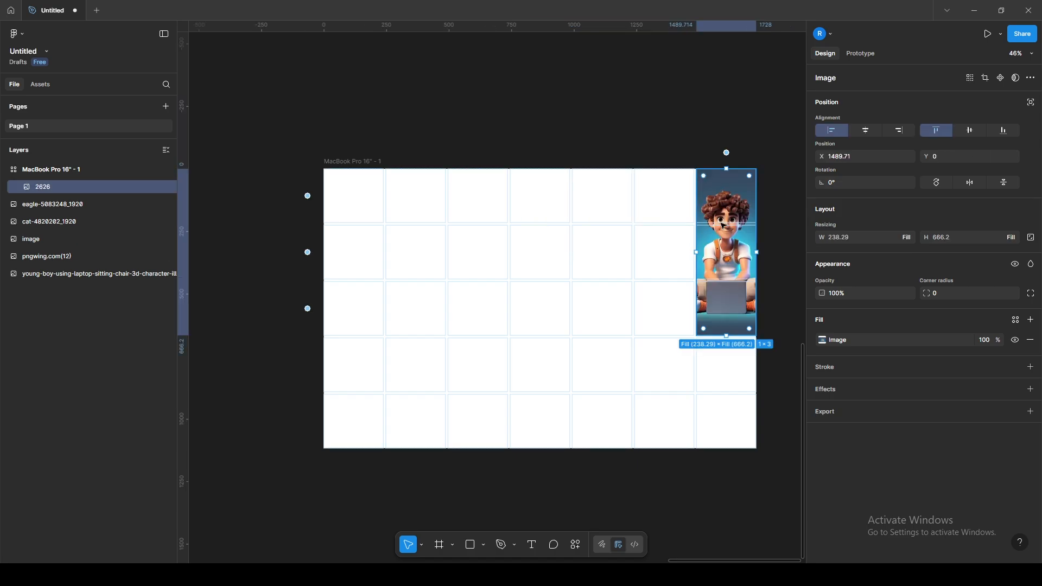
key("ctrl+z")
left_click_drag(246, 187, 726, 389)
key("ctrl+z")
left_click_drag(254, 196, 390, 423)
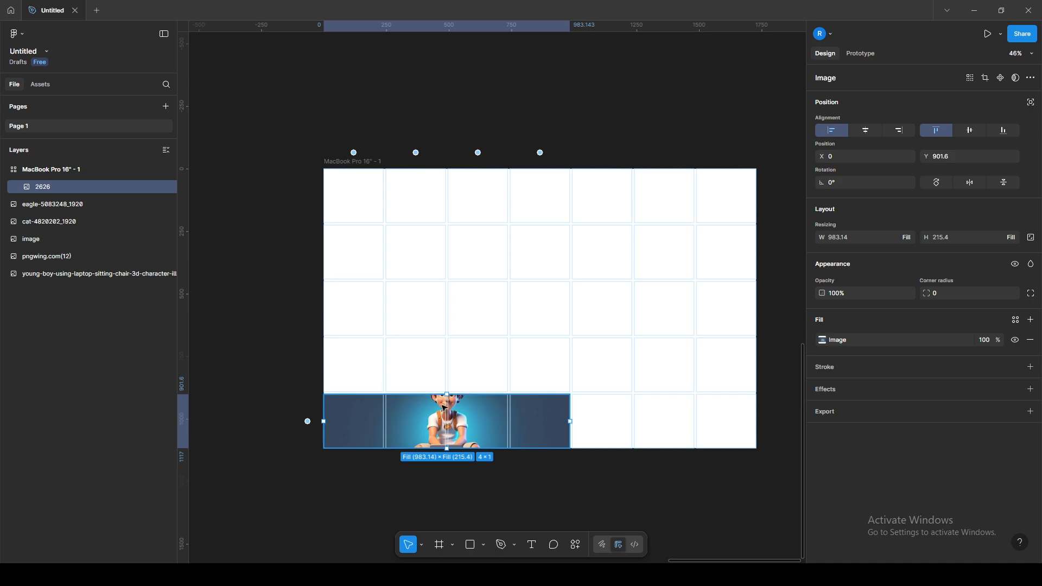
key("ctrl+z")
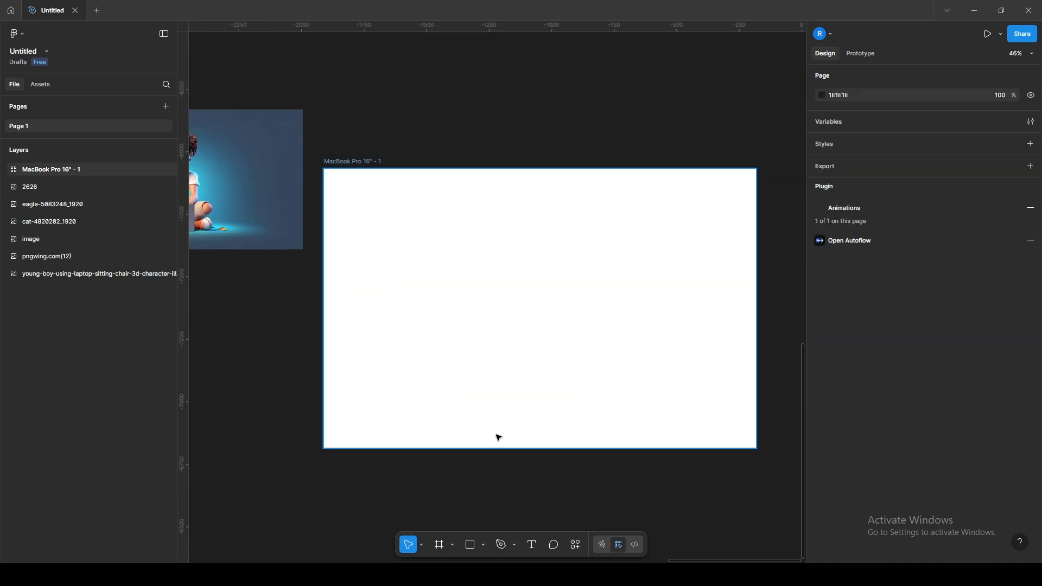
left_click_drag(256, 186, 317, 269)
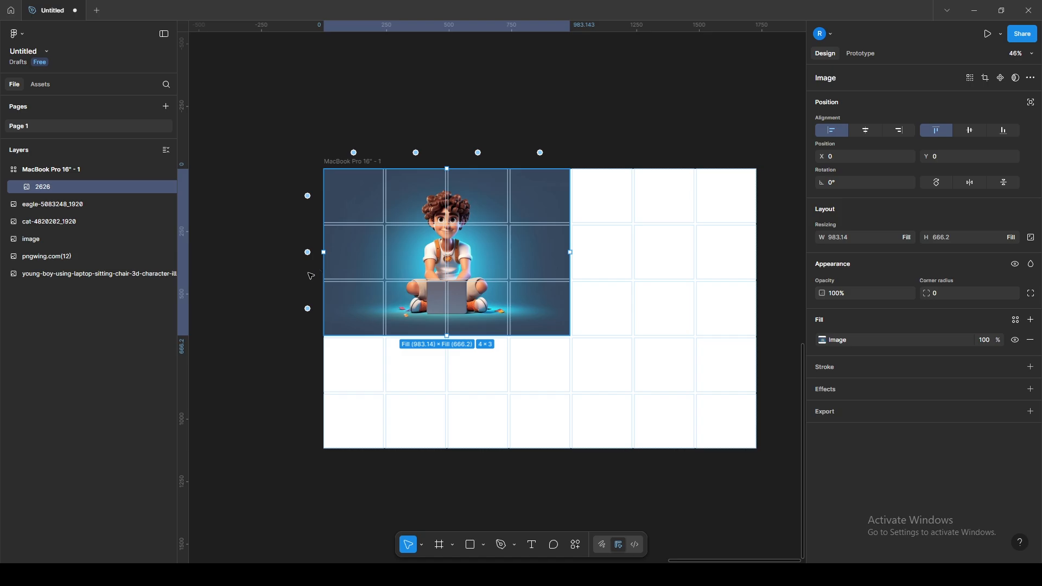
key("ctrl+z")
key("ctrl+z")
key("ctrl+shift+z")
Step: Try pasting a copy of image 2626 into the frame's first grid cell and undo the paste
left_click(400, 203)
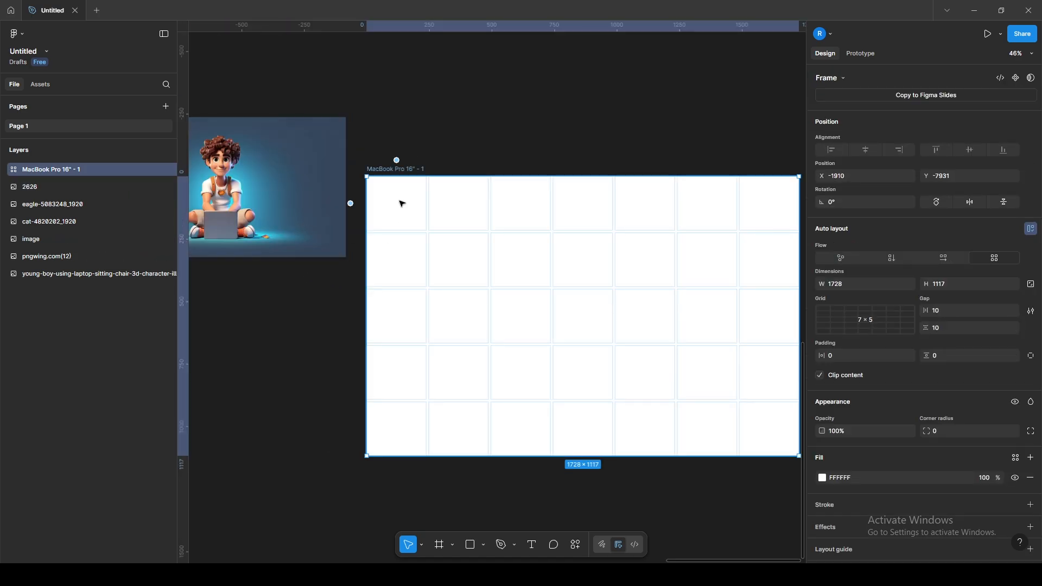
key("ctrl+v")
left_click(449, 138)
key("ctrl+z")
key("ctrl+z")
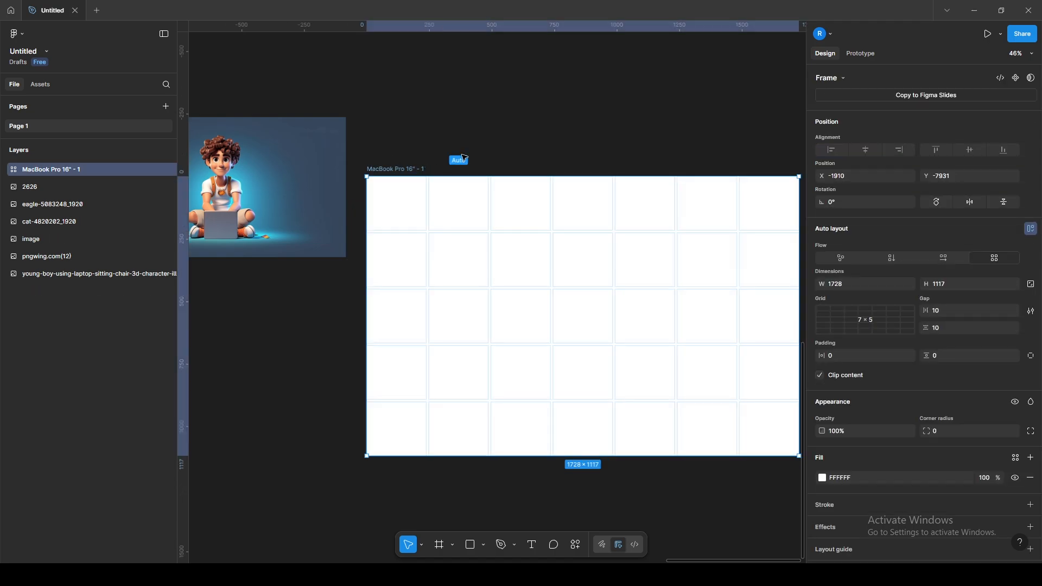
key("ctrl+v")
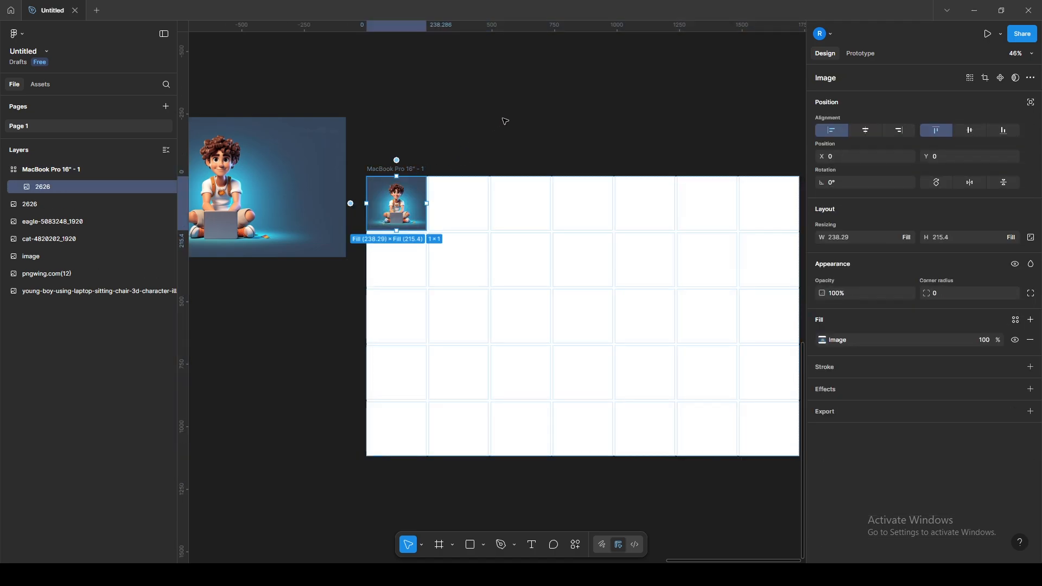
key("ctrl+z")
Step: Move image 2626 away from the frame towards the other images, to about X -5681, Y -9019
scroll(474, 114, "down", 4)
left_click_drag(440, 110, 529, 196)
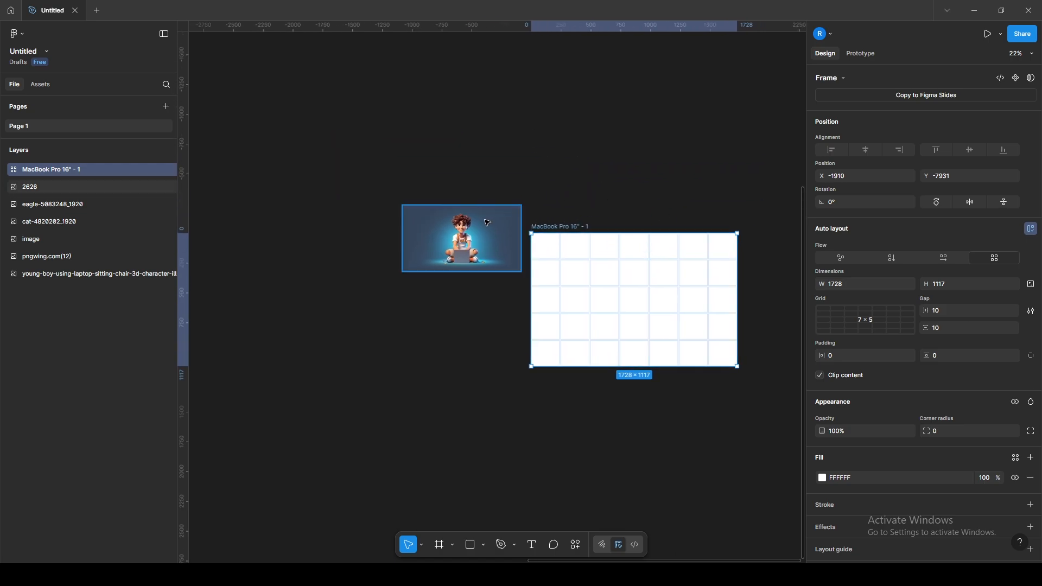
scroll(463, 216, "down", 3)
left_click_drag(463, 215, 319, 197)
scroll(326, 199, "down", 4)
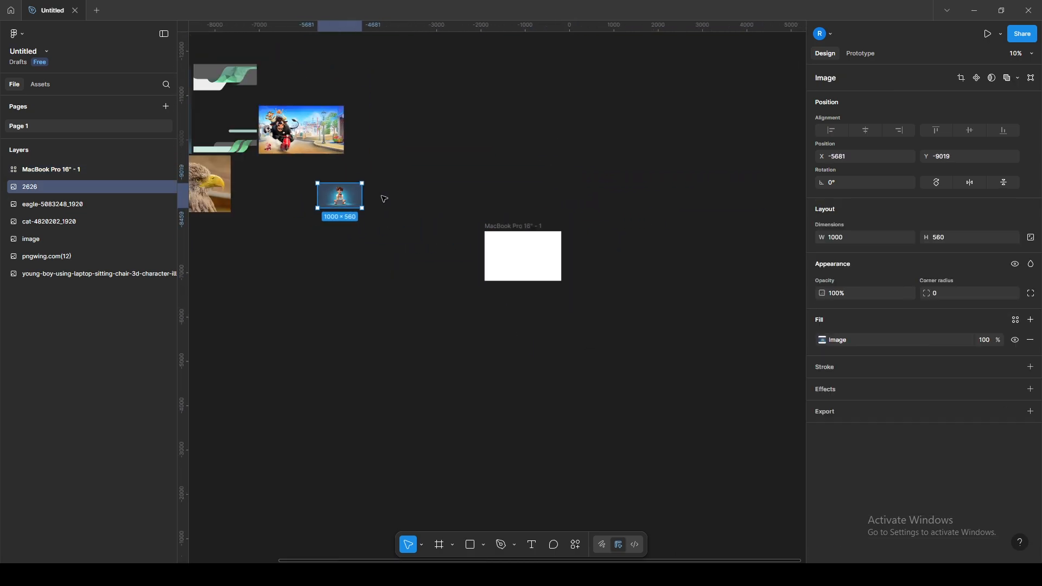
Step: Try moving all six images into the grid frame at once and undo the move
left_click_drag(578, 305, 233, 124)
left_click_drag(554, 197, 371, 163)
left_click_drag(326, 234, 464, 269)
scroll(501, 307, "up", 3)
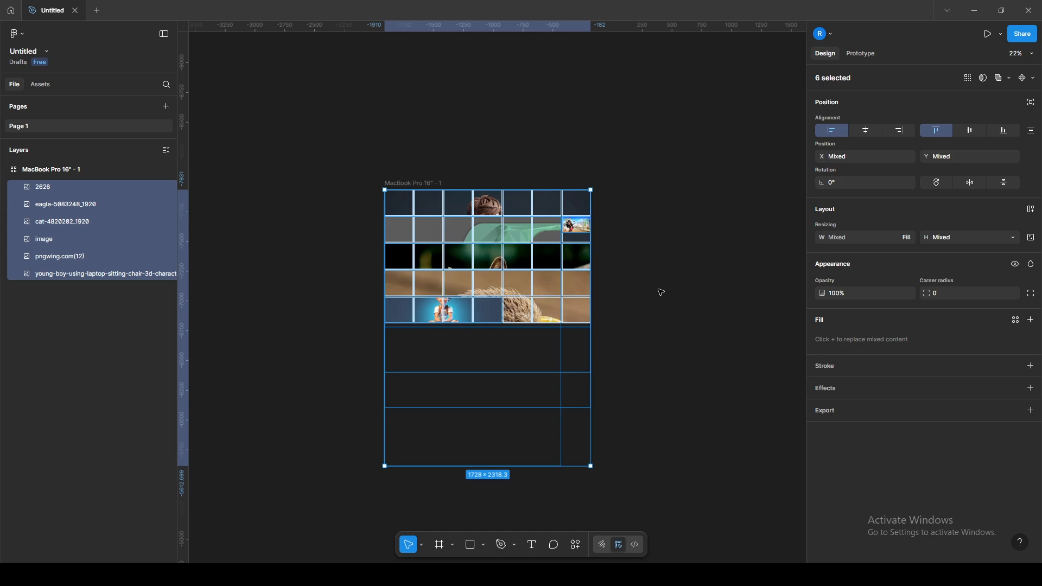
left_click(660, 292)
key("ctrl+z")
key("ctrl+z")
Step: Unlock the aspect ratio of the eagle image
scroll(360, 211, "down", 3)
left_click_drag(336, 195, 624, 286)
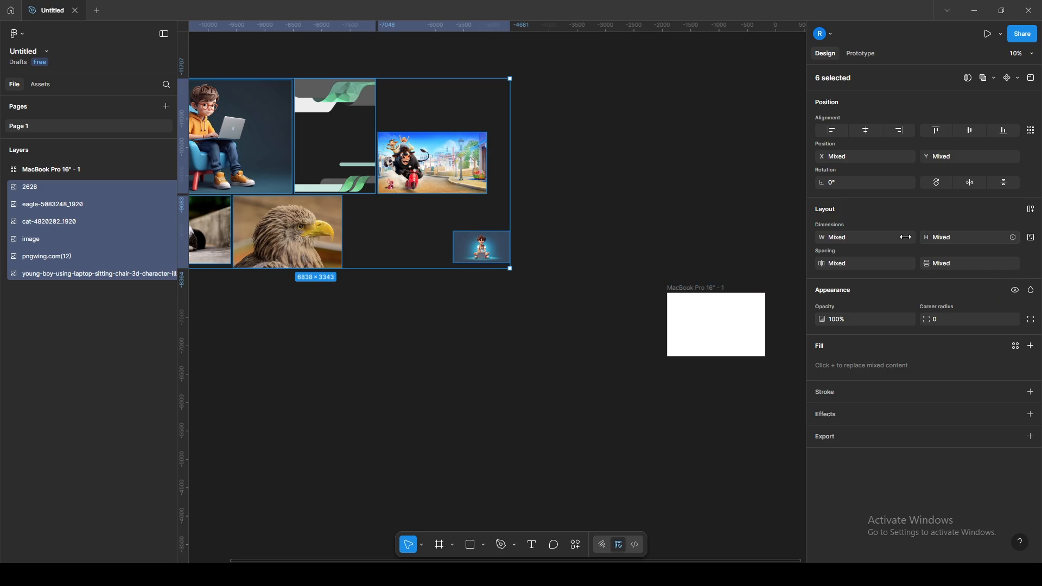
left_click(376, 259)
left_click(323, 243)
left_click(1029, 240)
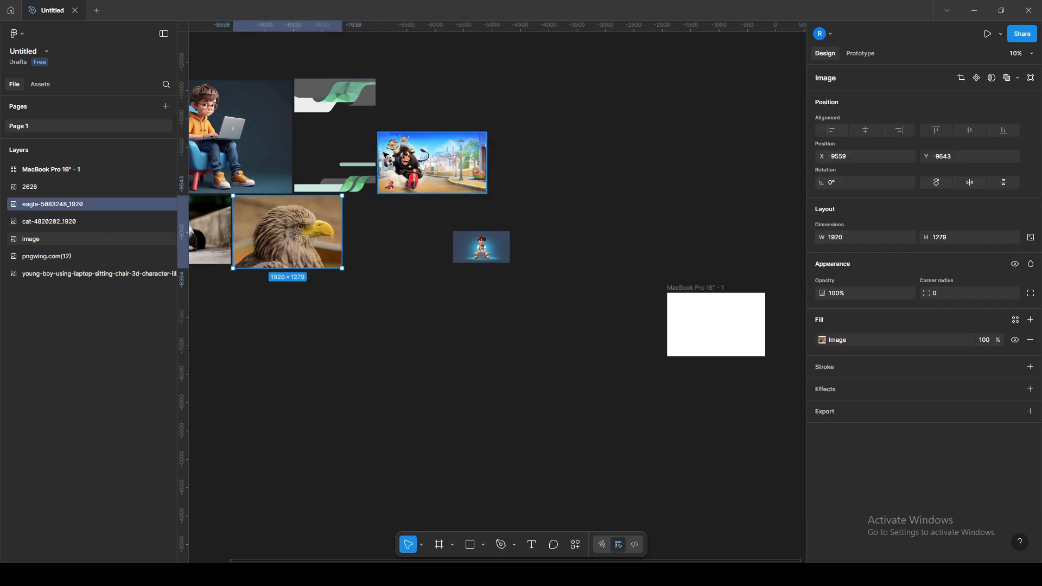
Step: Unlock the aspect ratio of the lion cartoon, pngwing.com(12), armchair boy and cat images
left_click(424, 164)
left_click(1027, 237)
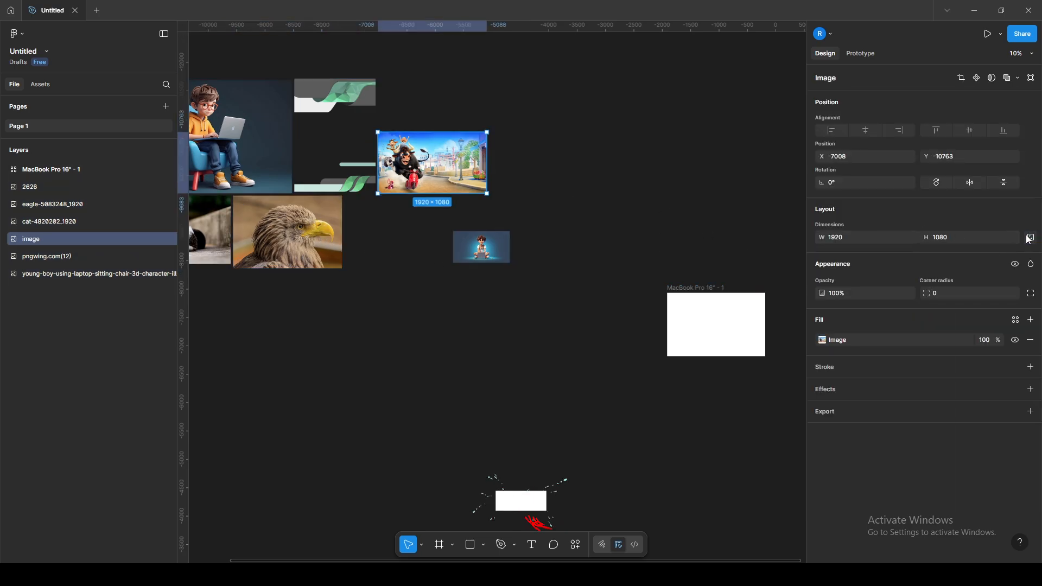
left_click(314, 156)
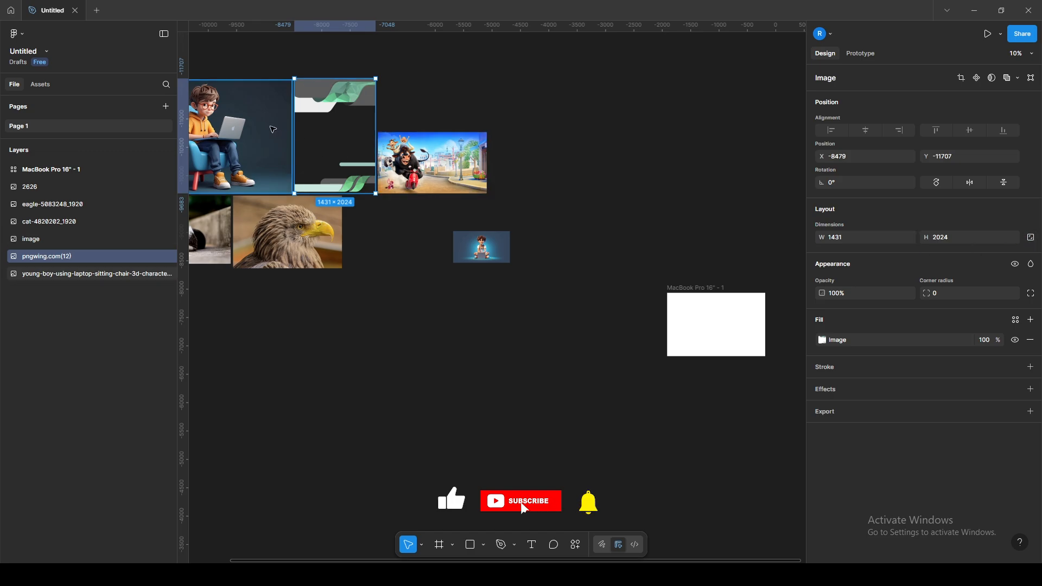
left_click(239, 141)
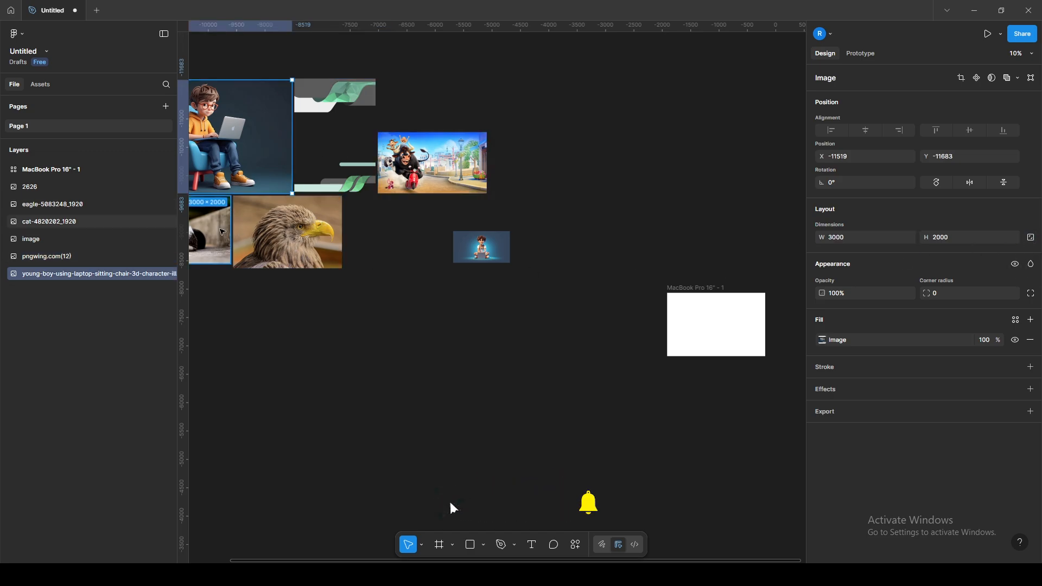
left_click(54, 221)
left_click_drag(533, 310, 623, 349)
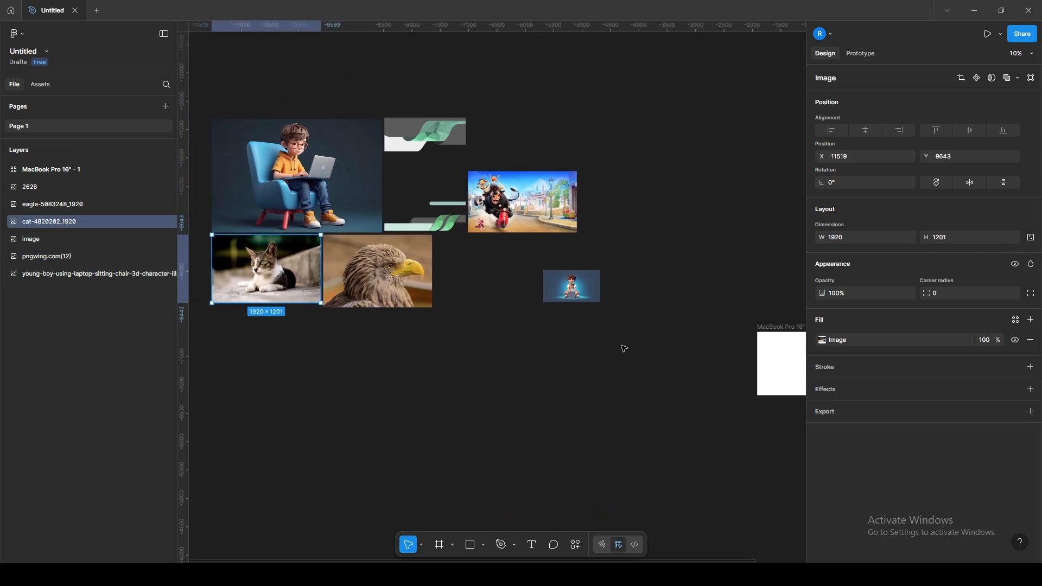
left_click(623, 349)
left_click(428, 304)
left_click(571, 286)
left_click(623, 353)
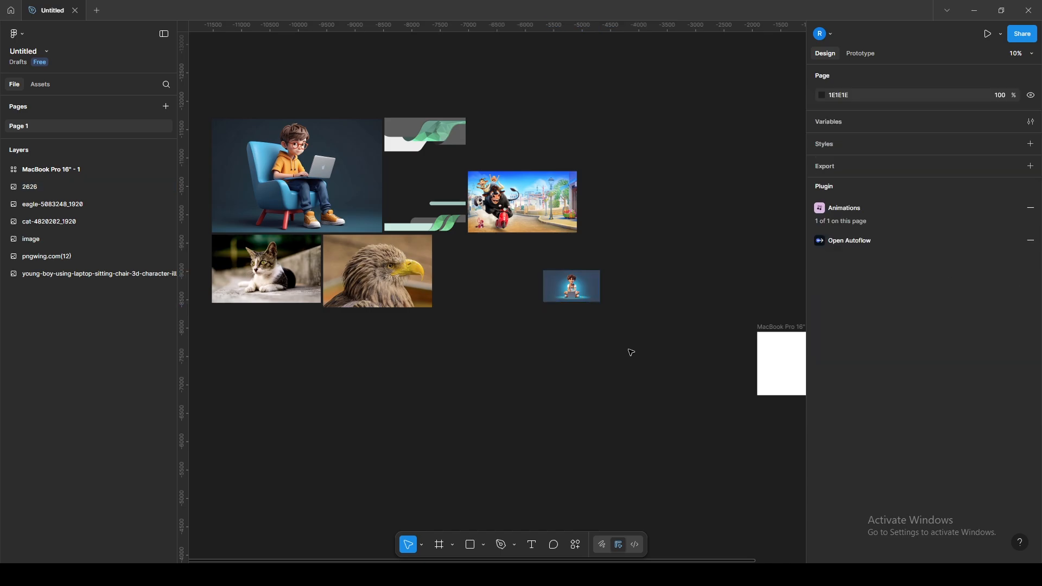
Step: Try moving all six unlocked images into the grid frame together and undo the move
scroll(651, 353, "down", 2)
left_click_drag(651, 351, 297, 188)
left_click_drag(590, 221, 352, 190)
scroll(380, 265, "up", 3)
left_click_drag(337, 281, 563, 333)
scroll(633, 235, "down", 3)
left_click(647, 279)
scroll(646, 279, "up", 5)
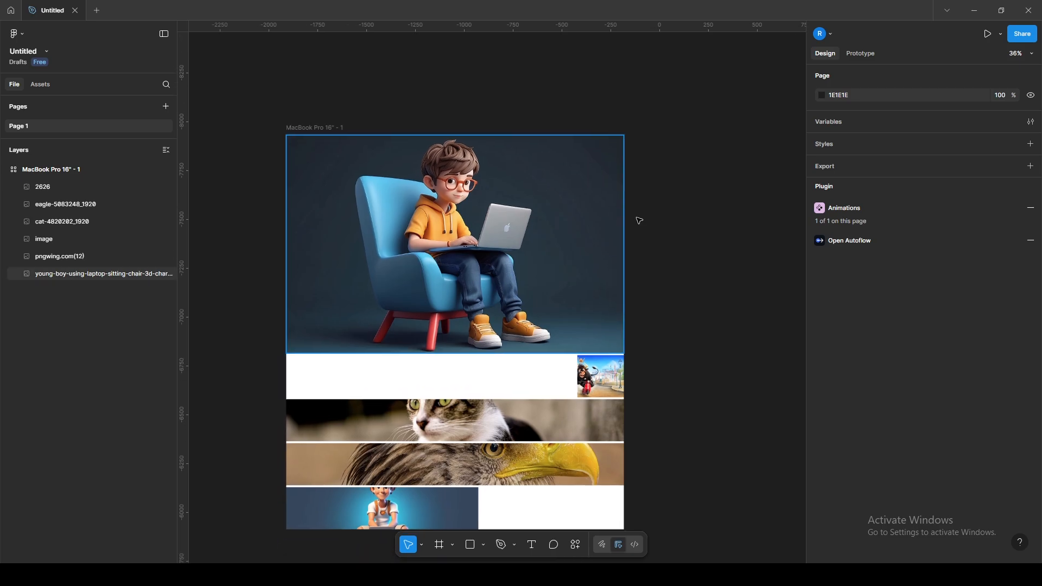
scroll(624, 210, "down", 3)
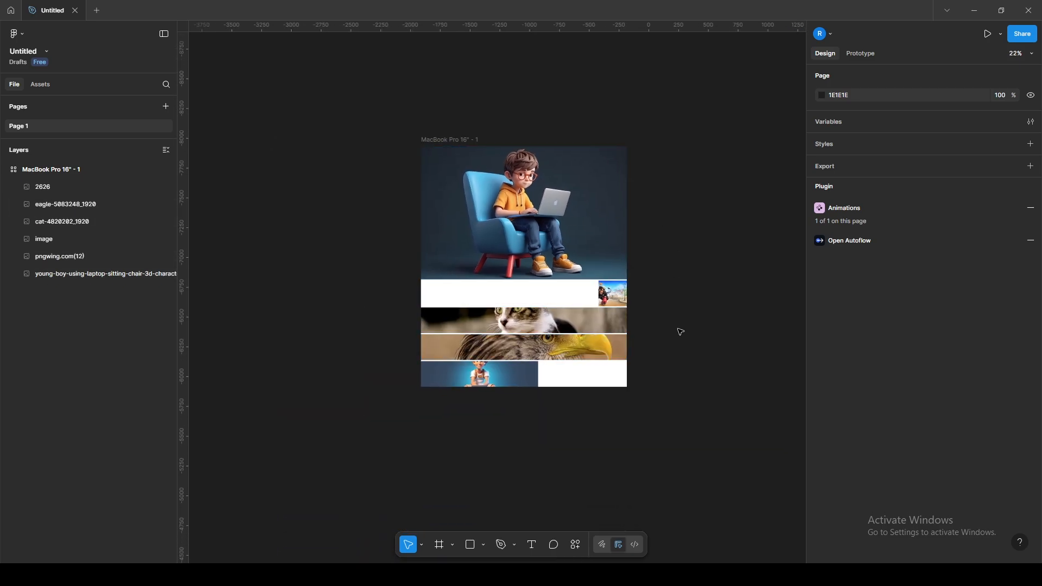
key("ctrl+z")
key("ctrl+z")
scroll(402, 155, "down", 2)
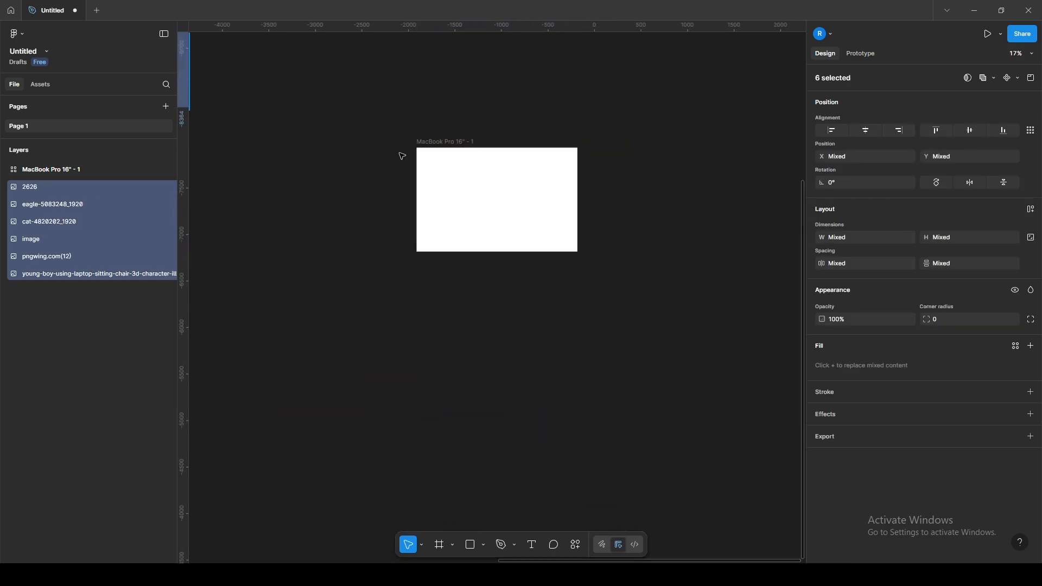
Step: Examine the frame's grid settings and compare its size with the armchair boy and 2626 images
scroll(541, 242, "down", 3)
left_click(569, 251)
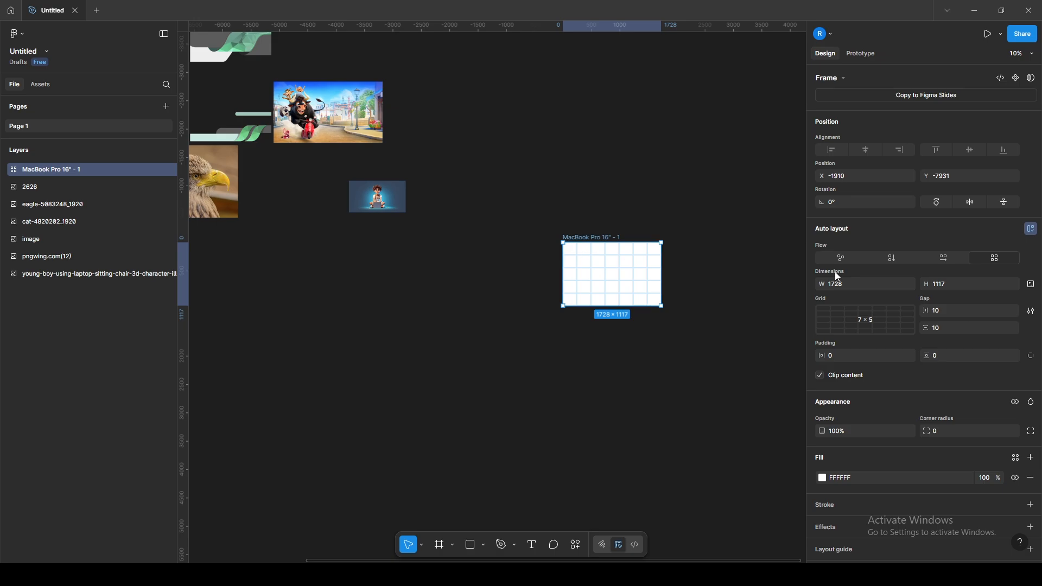
scroll(542, 272, "down", 3)
left_click_drag(539, 273, 285, 145)
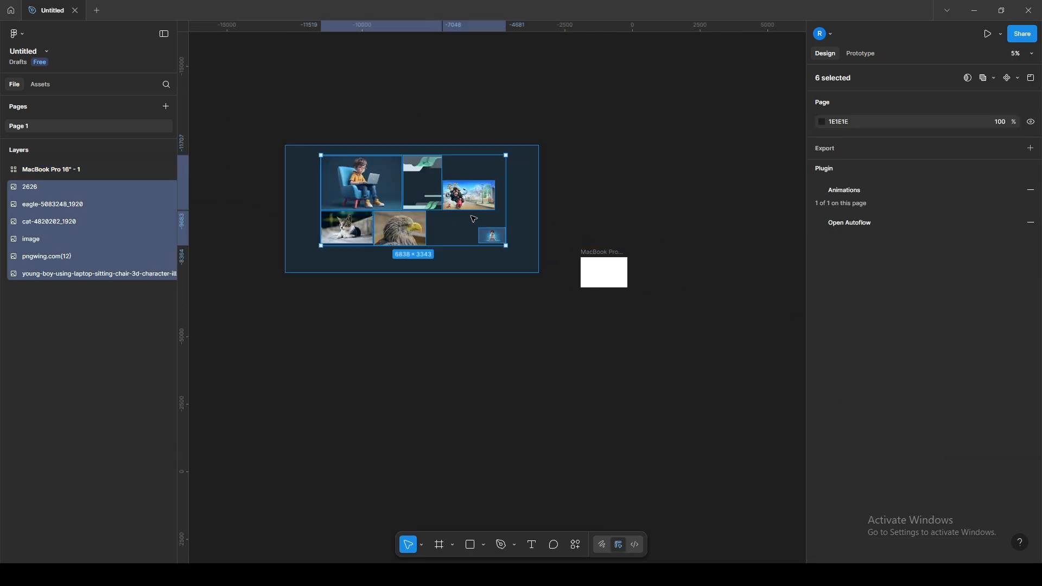
left_click(448, 266)
left_click(389, 189)
left_click(493, 236)
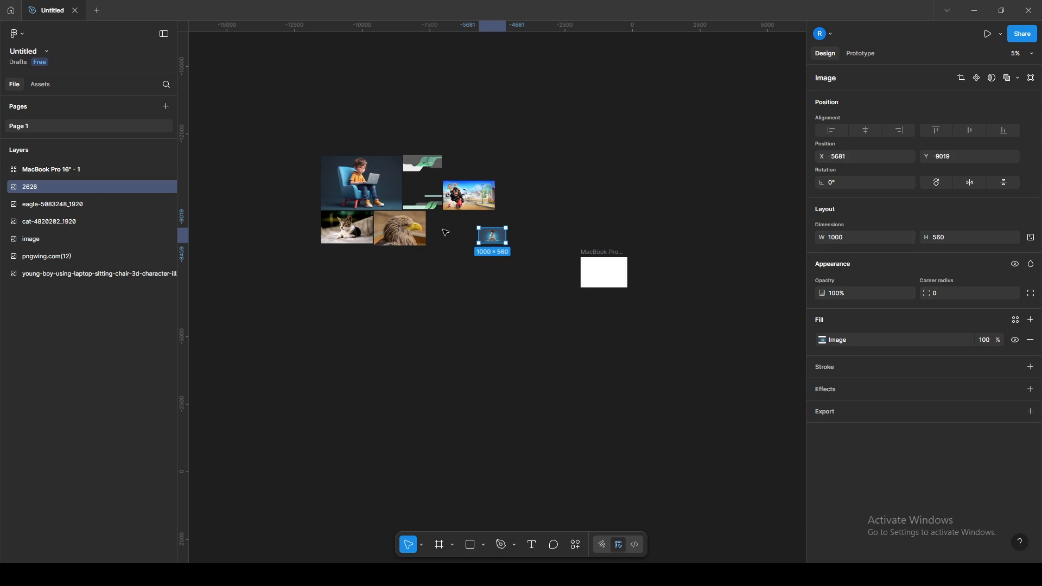
Step: Shrink the armchair boy, 2626 and lion cartoon images and stack them in one column near the frame
left_click(395, 198)
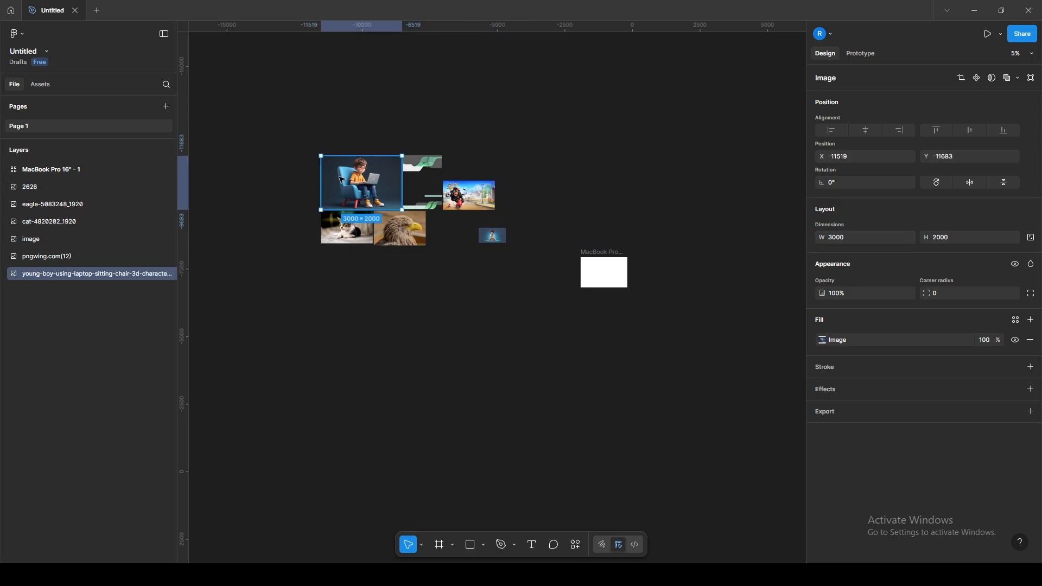
left_click_drag(341, 177, 495, 280)
scroll(495, 280, "up", 3)
left_click_drag(565, 318, 493, 244)
left_click(507, 198)
left_click_drag(518, 209, 489, 208)
left_click_drag(434, 103, 510, 289)
left_click_drag(570, 328, 492, 289)
Step: Try placing the pngwing.com(12) image in the grid frame and undo the placement
left_click_drag(374, 129, 716, 264)
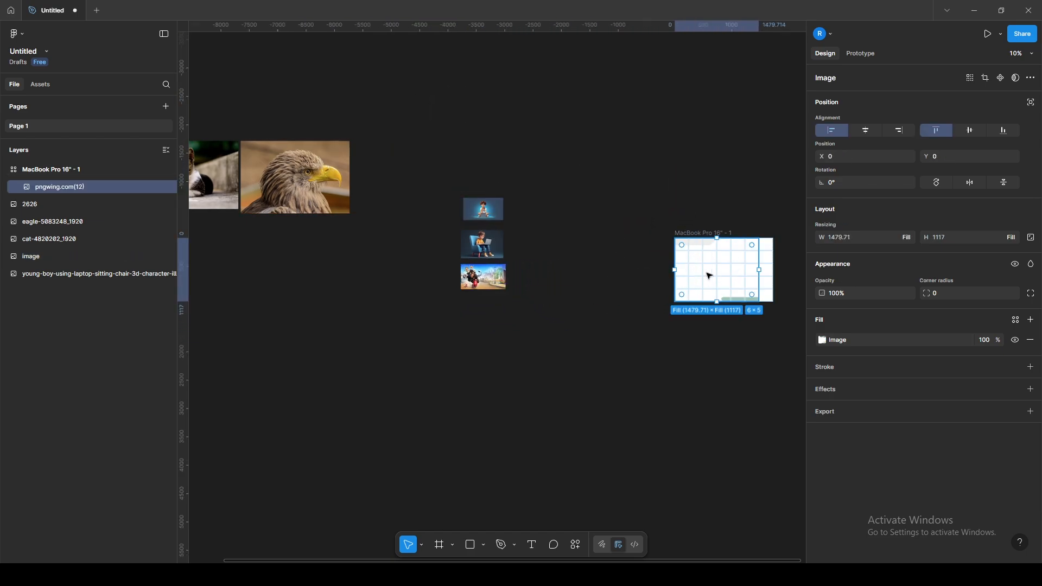
scroll(607, 264, "up", 1)
left_click_drag(607, 265, 490, 304)
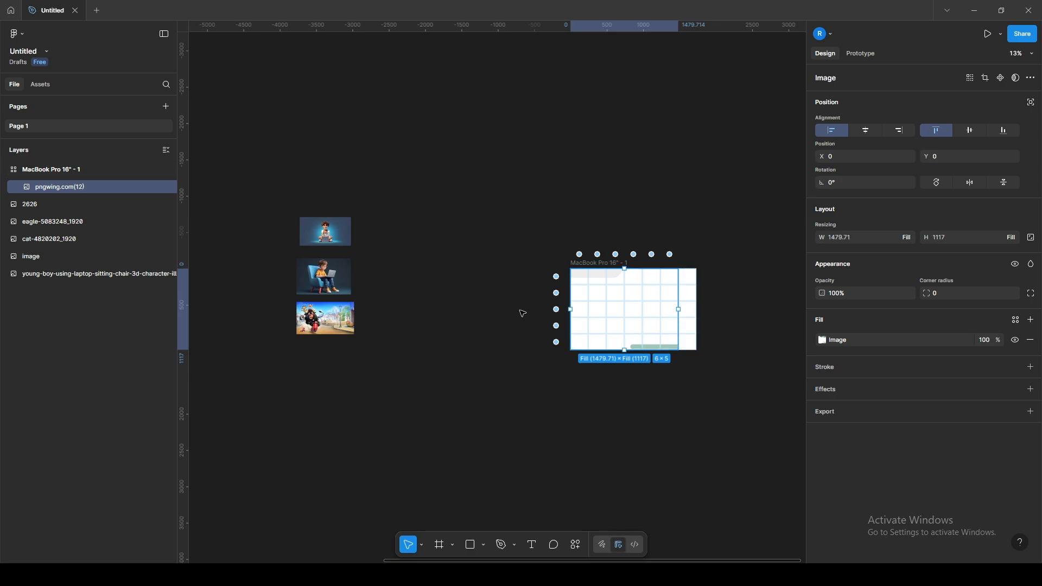
key("ctrl+z")
Step: Rotate the eagle image to 90° and delete the pngwing.com(12) image
scroll(491, 301, "down", 2)
left_click_drag(454, 239, 572, 284)
left_click(406, 171)
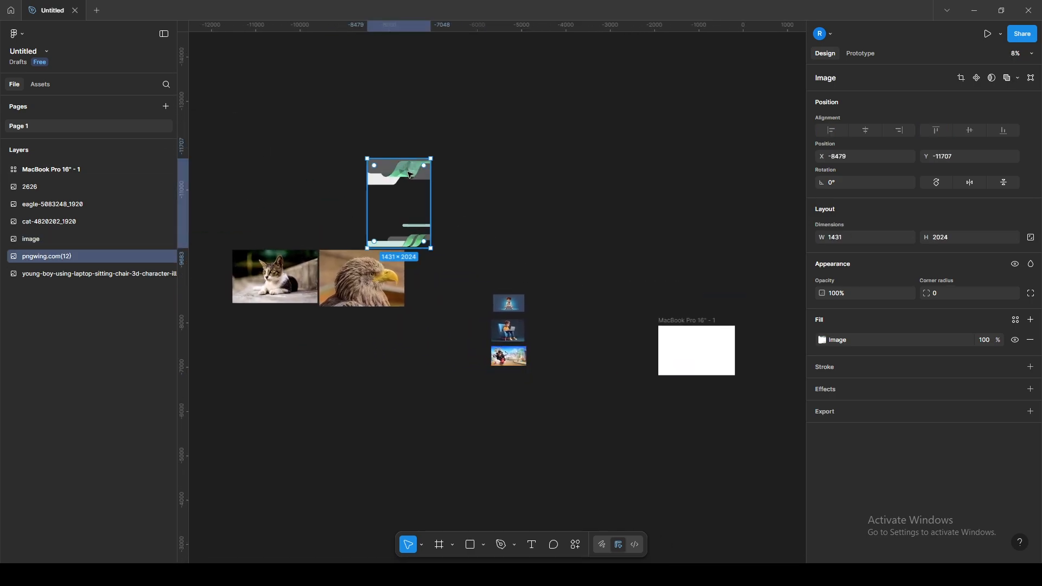
left_click(395, 292)
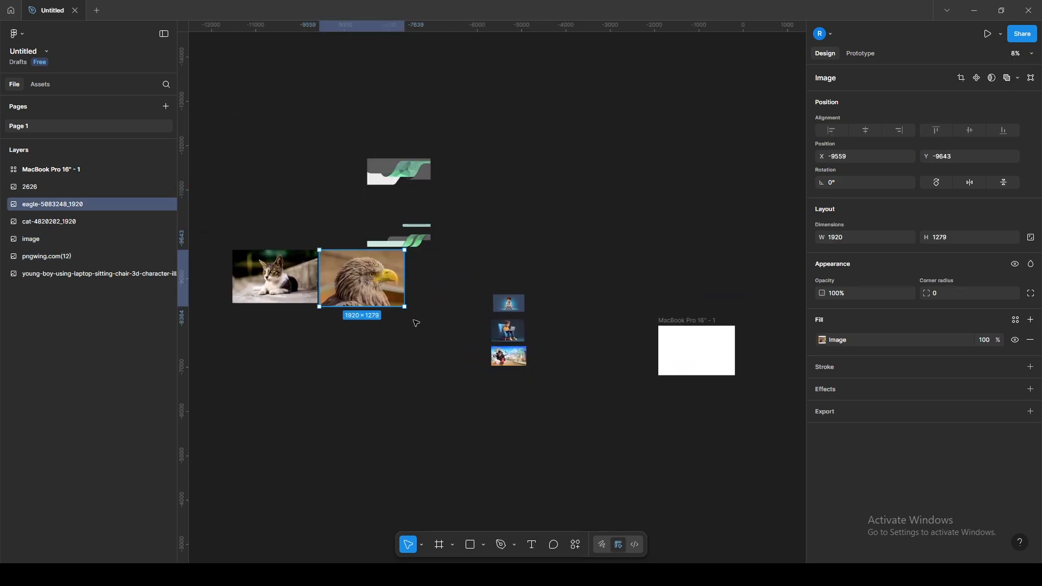
left_click_drag(408, 314, 412, 216)
left_click(417, 210)
key("Delete")
Step: Try placing the rotated eagle image in the grid frame and undo the placement
left_click_drag(356, 277, 660, 325)
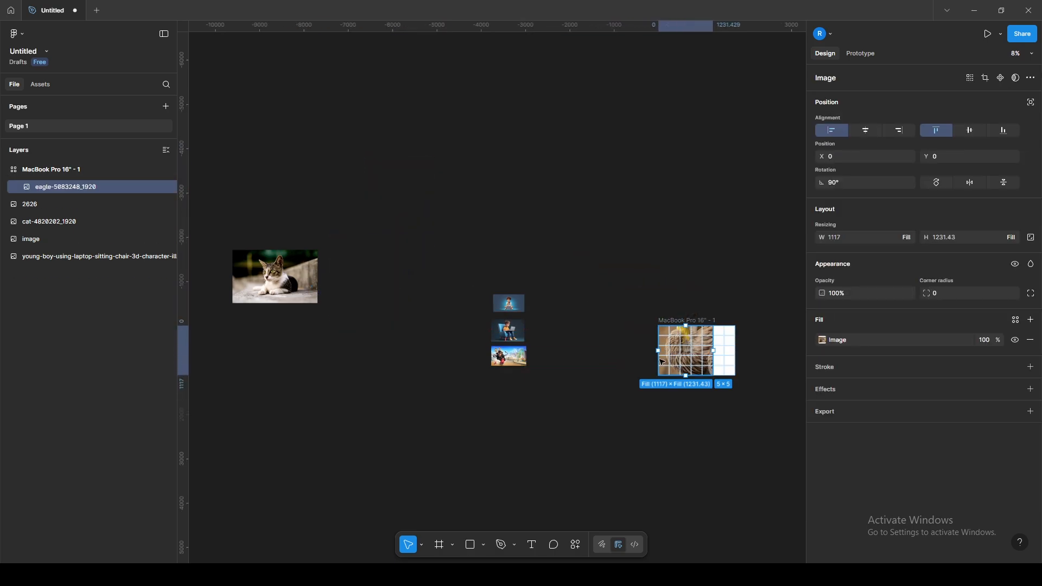
key("ctrl+z")
Step: Move the rotated eagle image beside the stacked images and scale it down
scroll(433, 213, "up", 3)
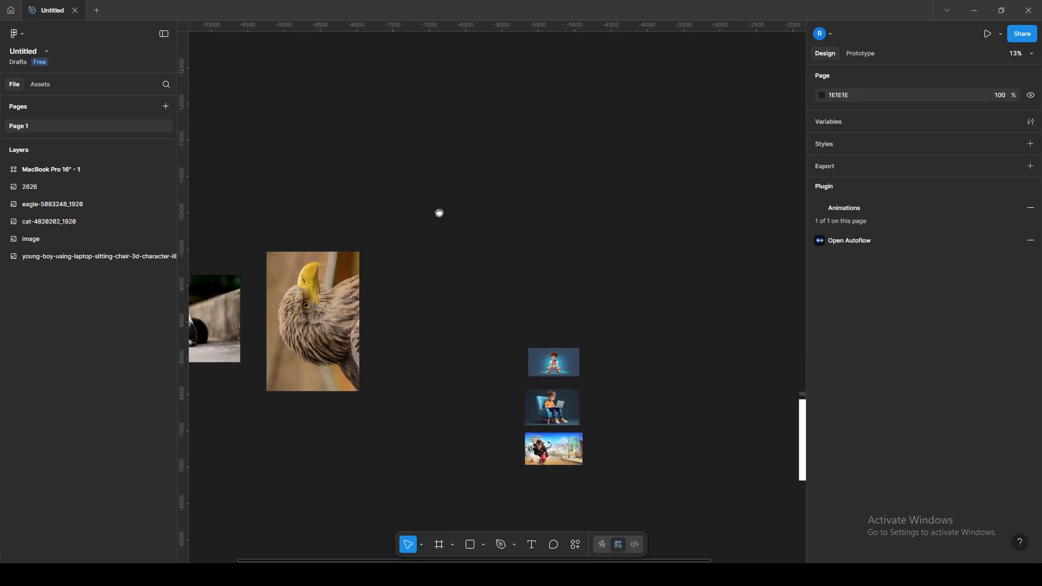
scroll(432, 213, "left", 2)
left_click_drag(386, 295, 546, 380)
left_click_drag(585, 317, 548, 373)
left_click_drag(534, 412, 566, 406)
Step: Move the cat image directly above the eagle and scale it down to about 771 × 482
left_click(255, 317)
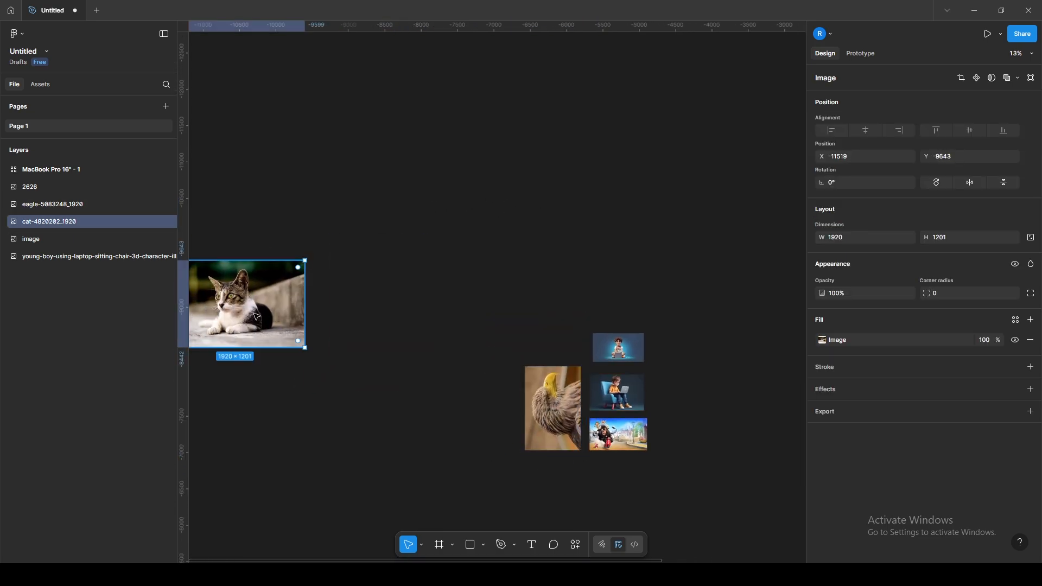
left_click_drag(255, 316, 531, 327)
left_click_drag(442, 274, 548, 324)
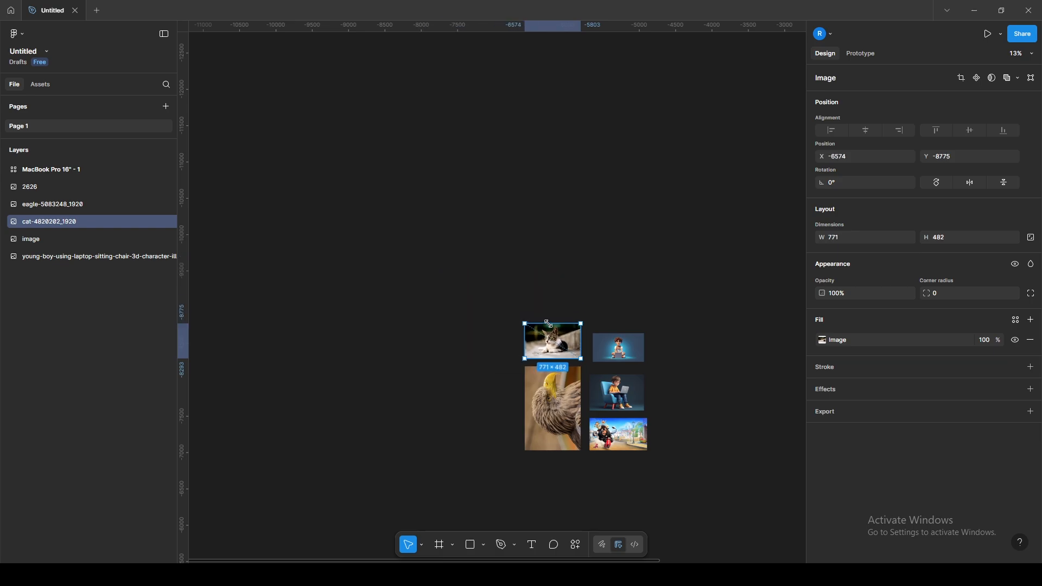
Step: Move all five scaled-down images together into the 7 × 5 grid frame
left_click_drag(624, 479, 496, 370)
scroll(546, 370, "down", 2)
left_click_drag(578, 378, 412, 303)
left_click_drag(464, 367, 617, 343)
scroll(678, 369, "up", 5)
left_click(740, 320)
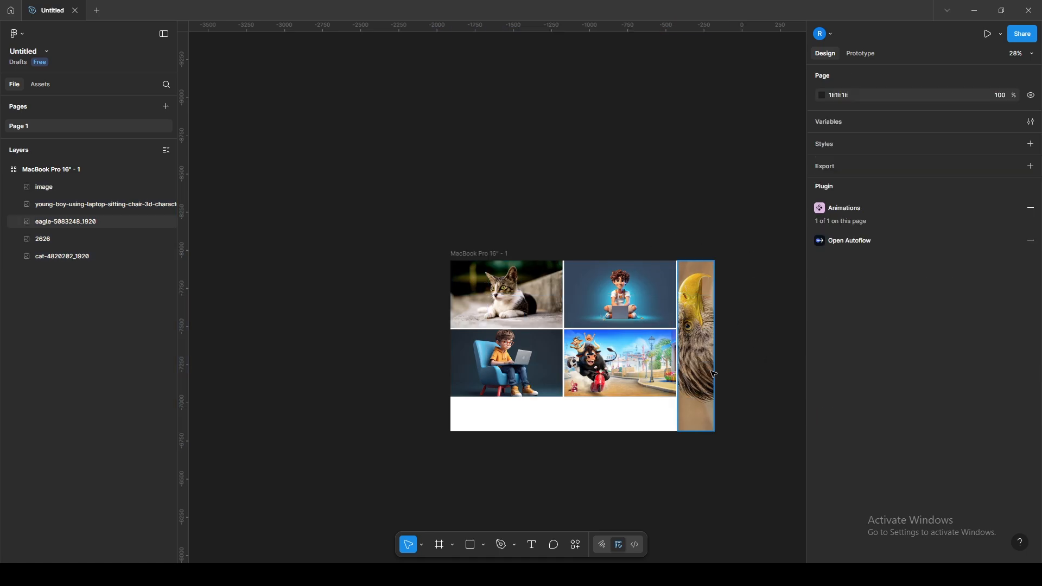
key("ctrl+a")
left_click(744, 323)
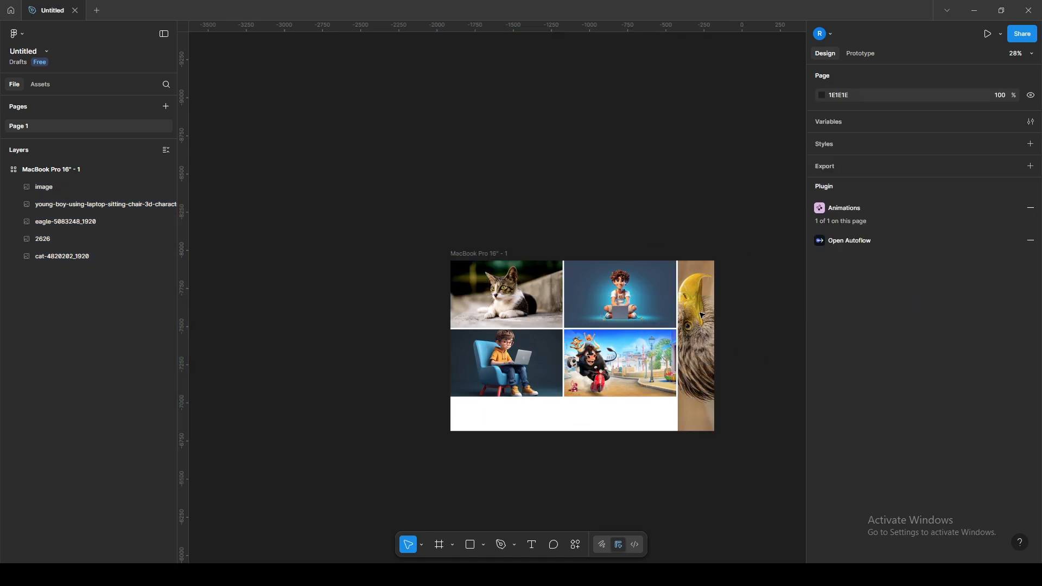
Step: Try widening the eagle image over the neighbouring grid cells and undo each attempt
left_click(682, 327)
left_click_drag(661, 321, 606, 321)
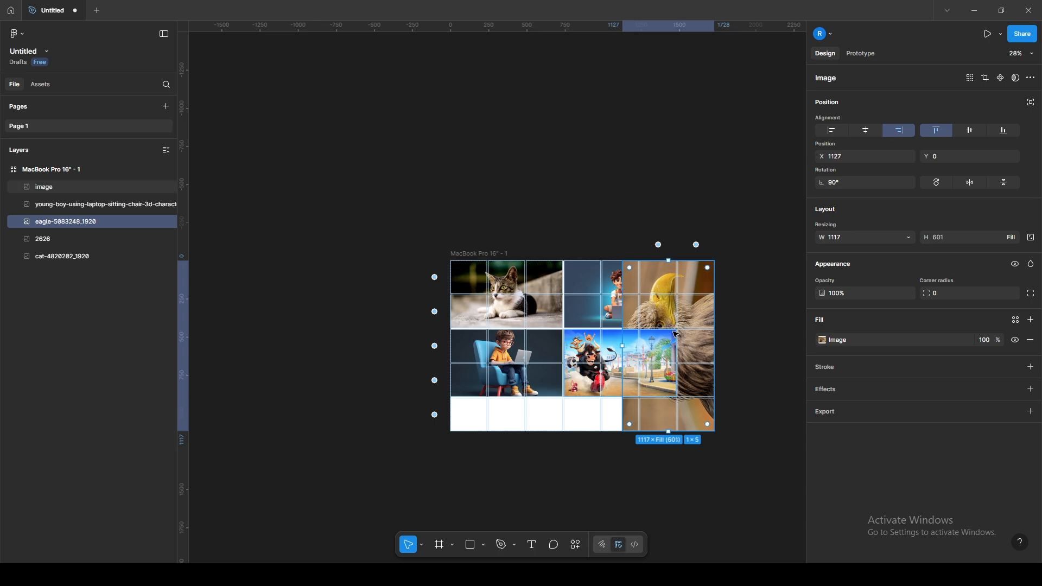
key("ctrl+z")
left_click_drag(677, 312, 632, 313)
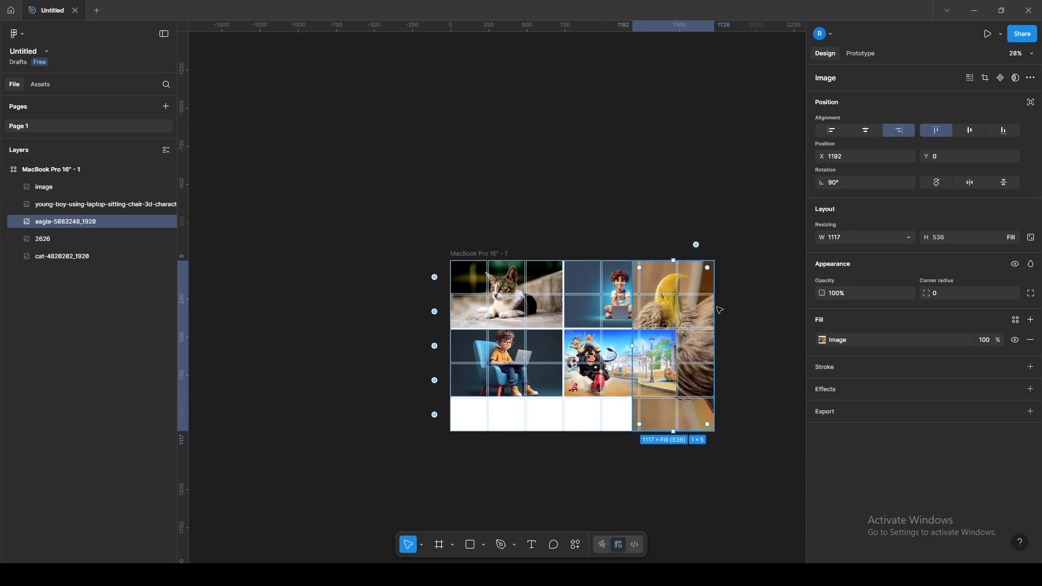
key("ctrl+z")
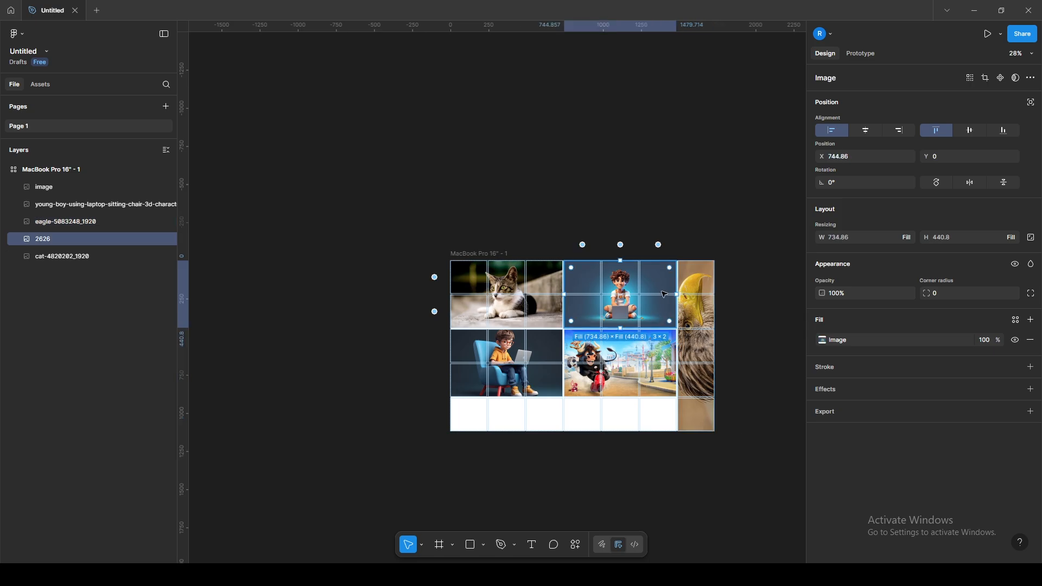
left_click(718, 231)
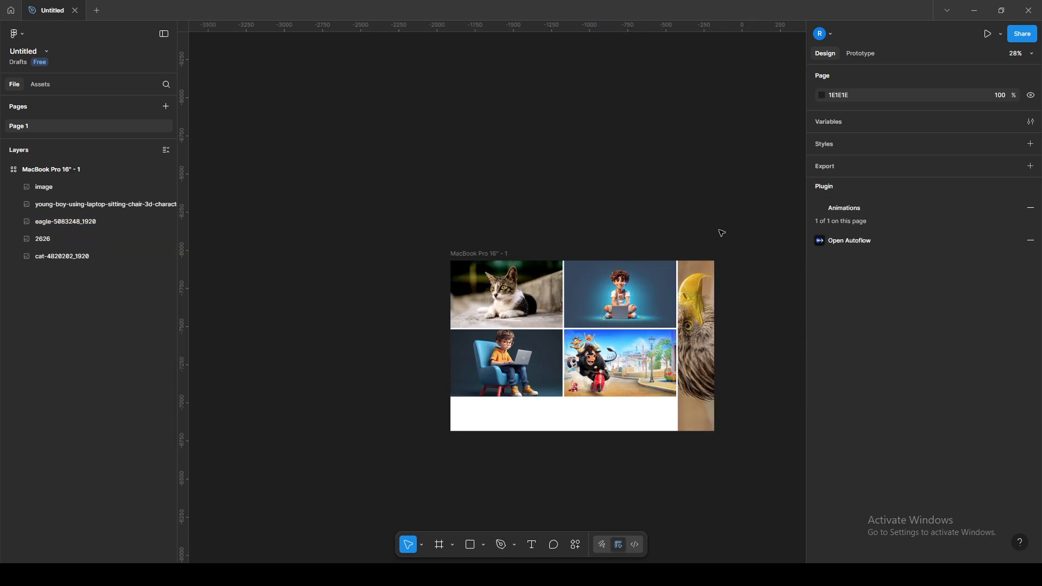
Step: Try widening the grid column that holds the eagle image to 714 and undo the change
left_click(698, 269)
key("Escape")
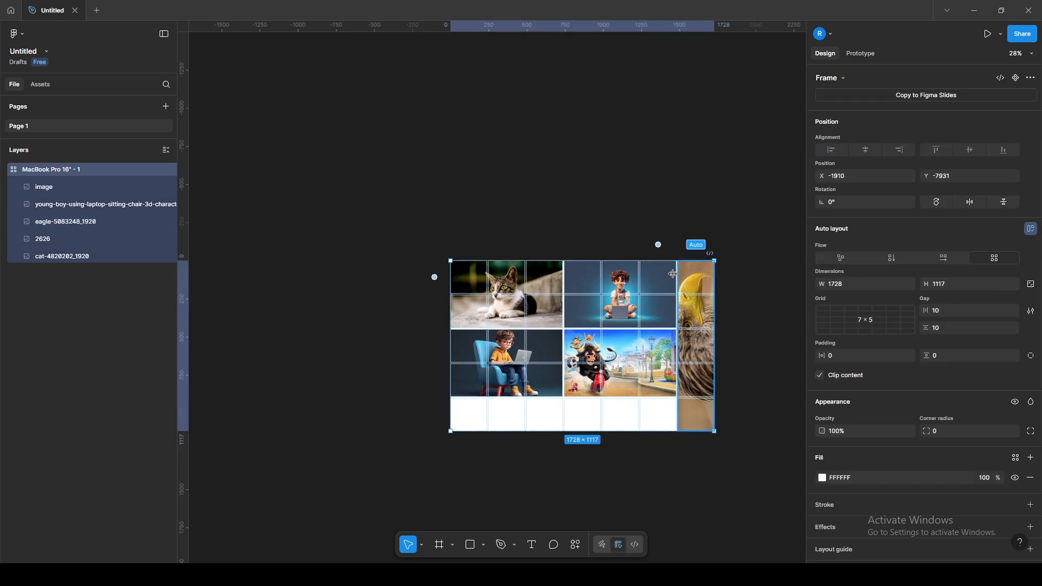
left_click_drag(676, 274, 604, 272)
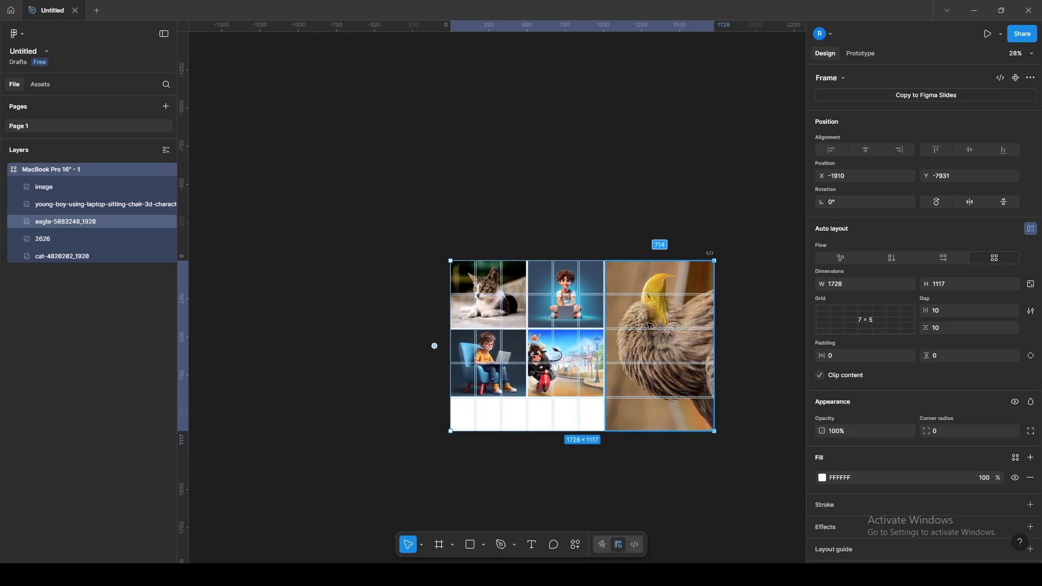
key("ctrl+z")
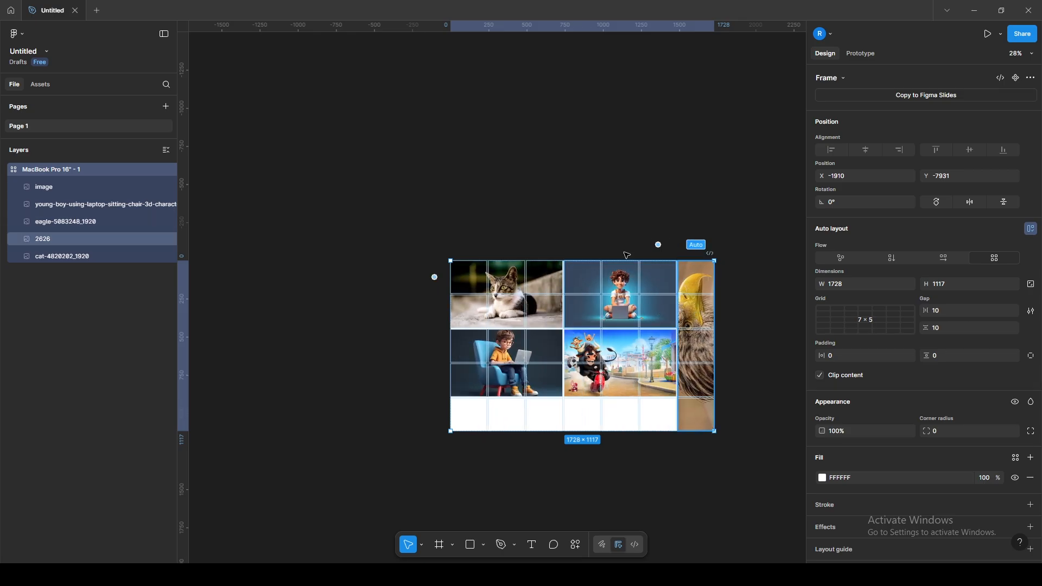
Step: Try enlarging the grid frame to test how its images adapt and undo the resize
left_click(511, 214)
scroll(510, 213, "down", 2)
left_click_drag(508, 237, 437, 222)
left_click(438, 223)
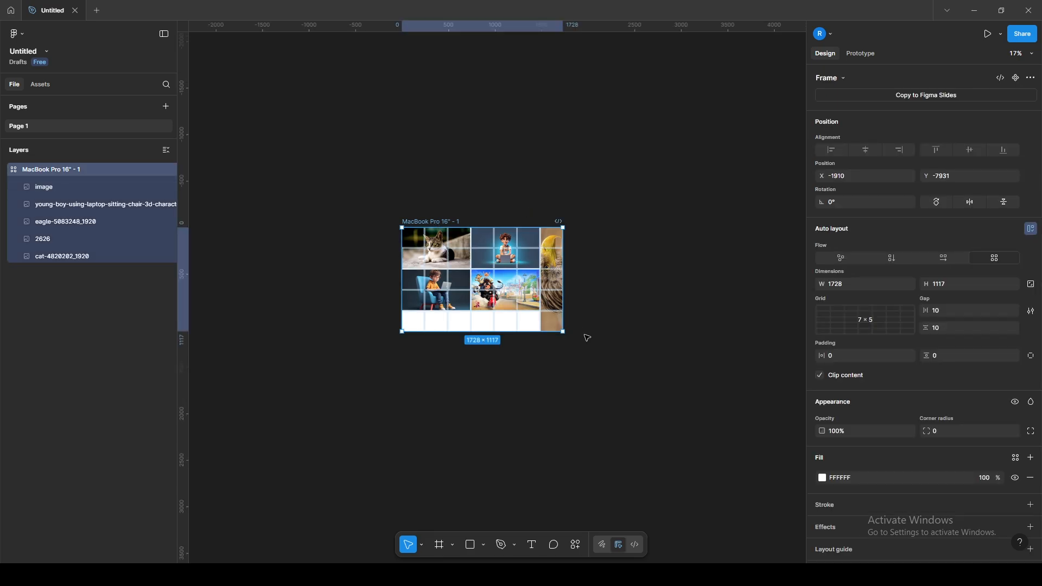
left_click_drag(564, 320, 682, 374)
key("ctrl+z")
Step: Lock the aspect ratio of the cat image inside the grid frame
left_click(461, 262)
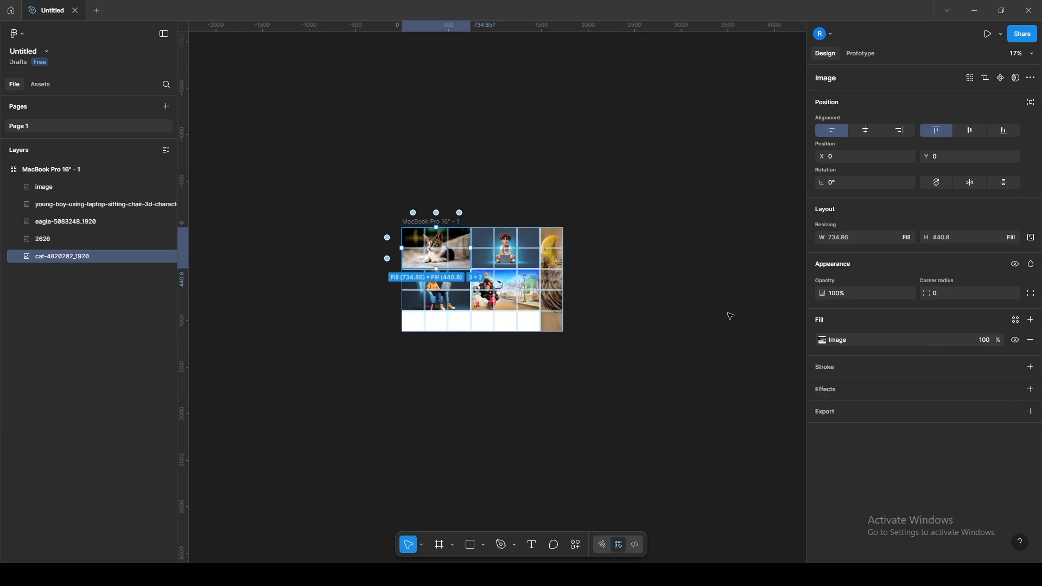
left_click(1031, 240)
left_click(631, 206)
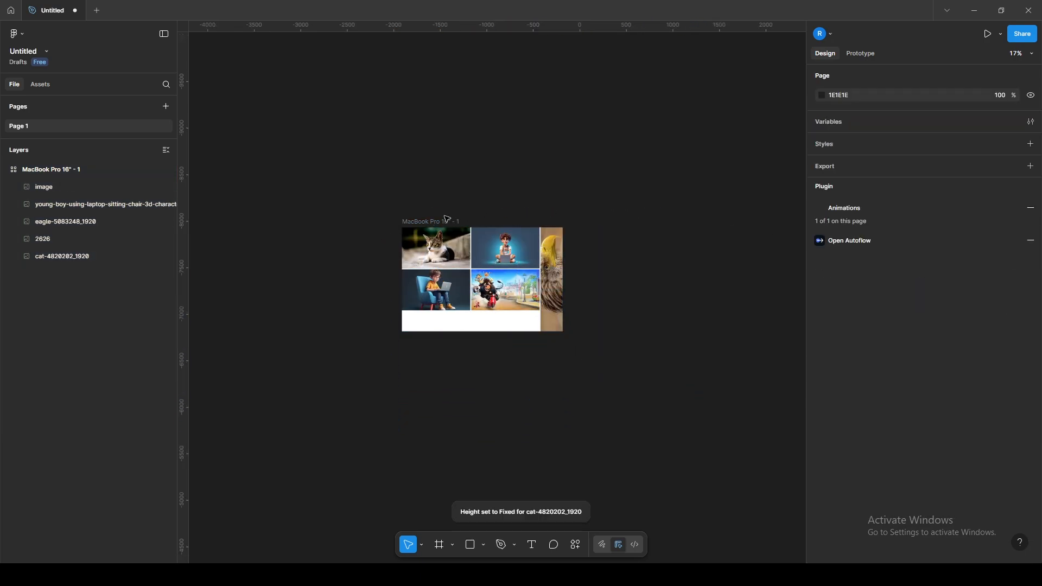
Step: Try resizing the grid frame with the cat image's proportions locked
left_click(450, 222)
mouse_move(565, 333)
left_mouse_down()
mouse_move(644, 404)
mouse_move(711, 405)
mouse_move(607, 346)
mouse_move(460, 311)
mouse_move(711, 428)
mouse_move(488, 335)
mouse_move(719, 327)
mouse_move(521, 326)
mouse_move(686, 353)
mouse_move(562, 331)
left_mouse_up()
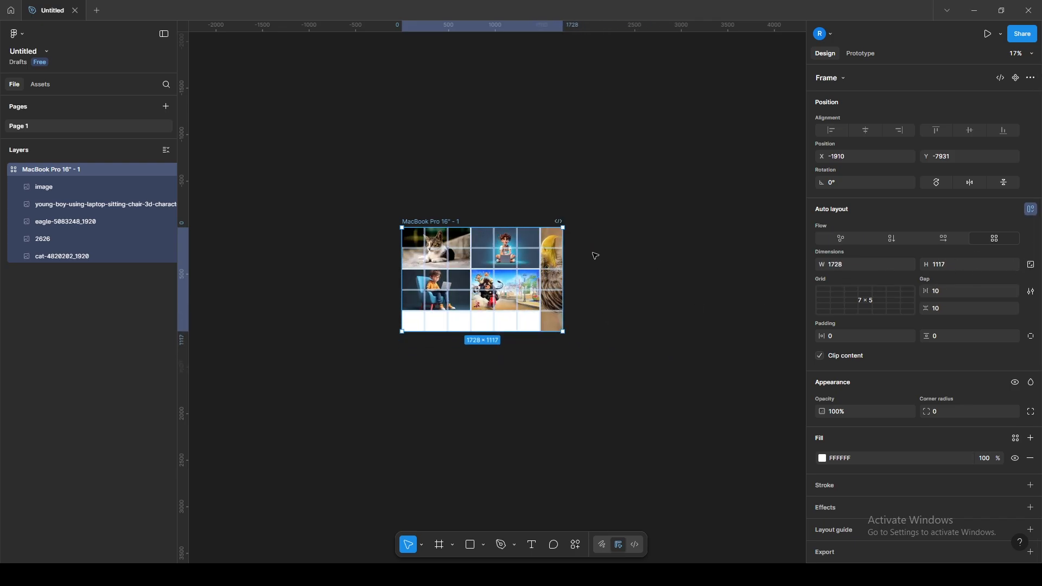
Step: Set the cat image's height to fill its container while keeping its width fixed
left_click(455, 241)
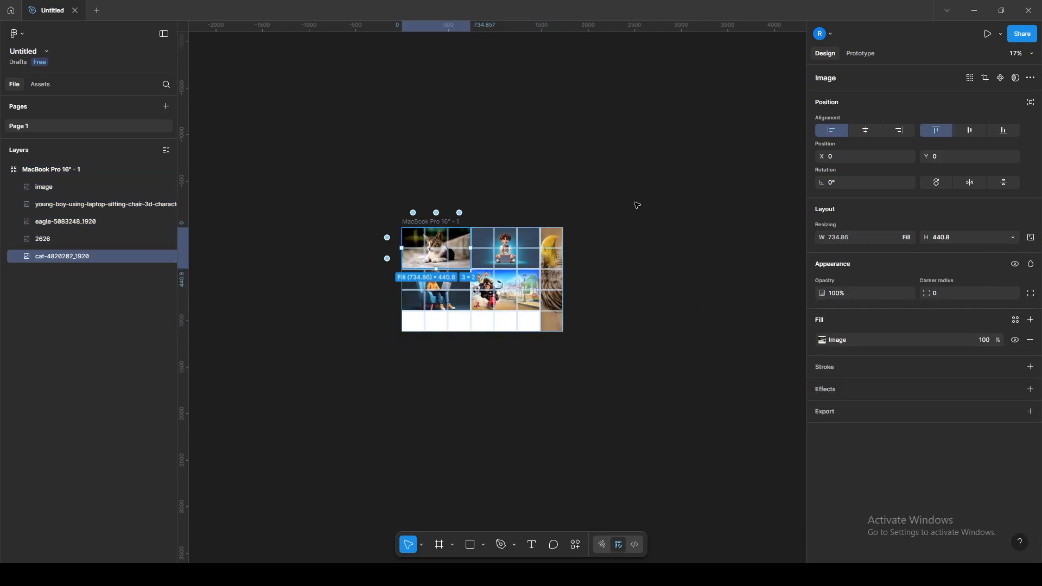
left_click(637, 205)
scroll(525, 231, "up", 4)
left_click(392, 254)
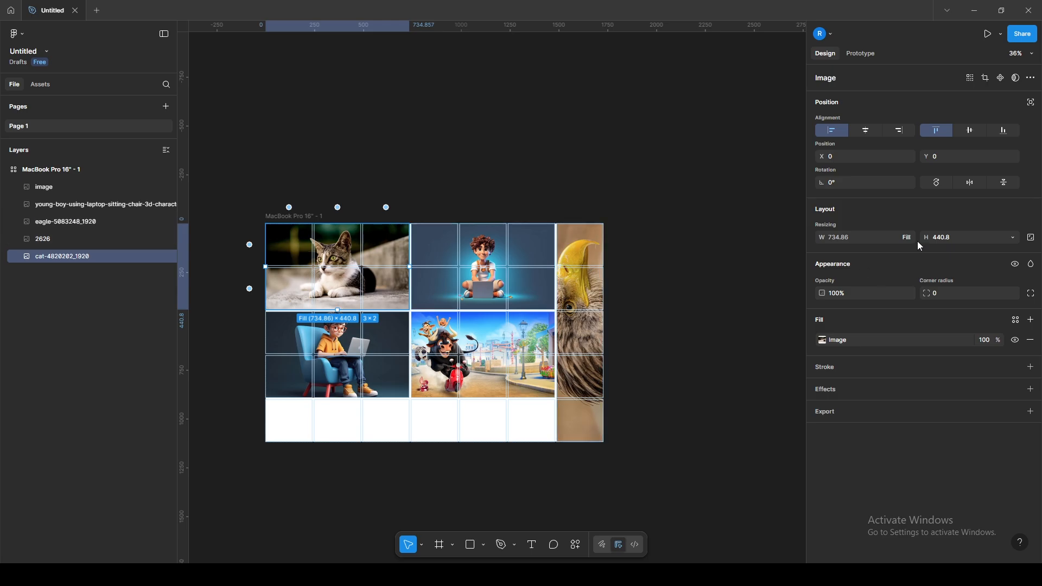
left_click(1012, 238)
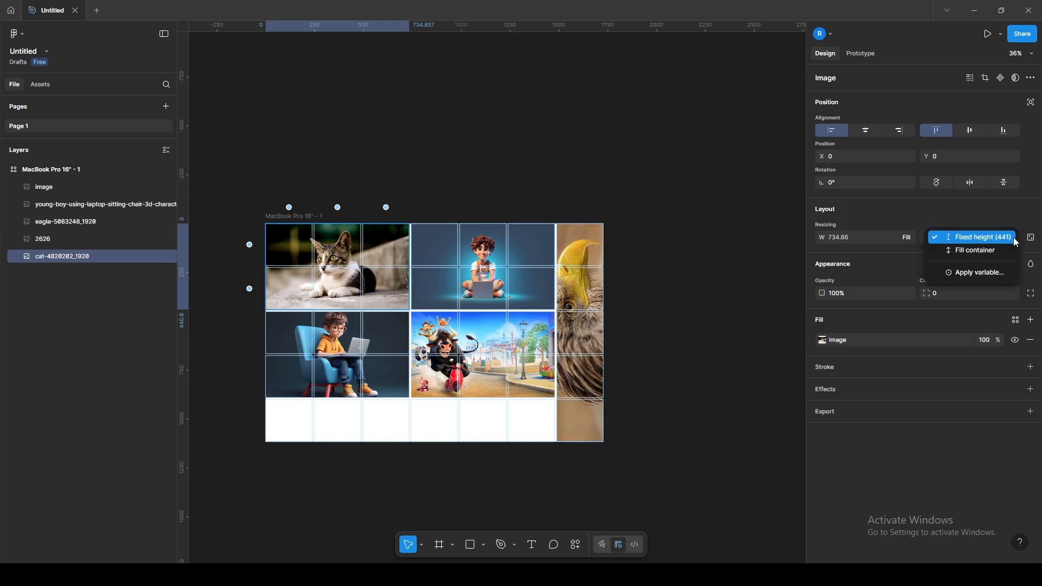
left_click(927, 251)
left_click(904, 238)
left_click(868, 224)
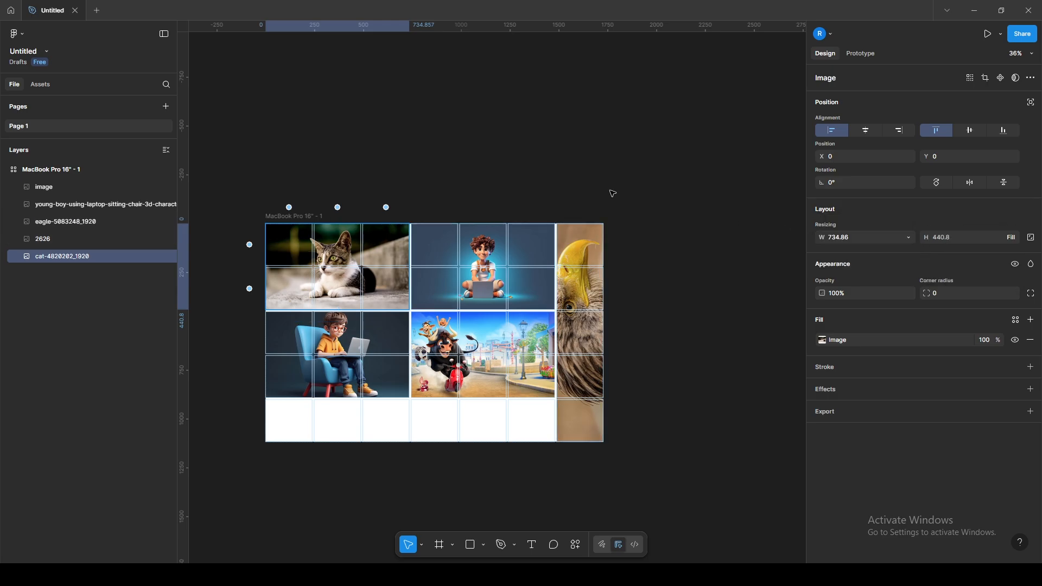
Step: Try enlarging the grid frame to 3071 × 2097, undo the resize, and move the frame to X -1468, Y -7949
scroll(611, 193, "down", 3)
left_click(406, 201)
left_click(406, 204)
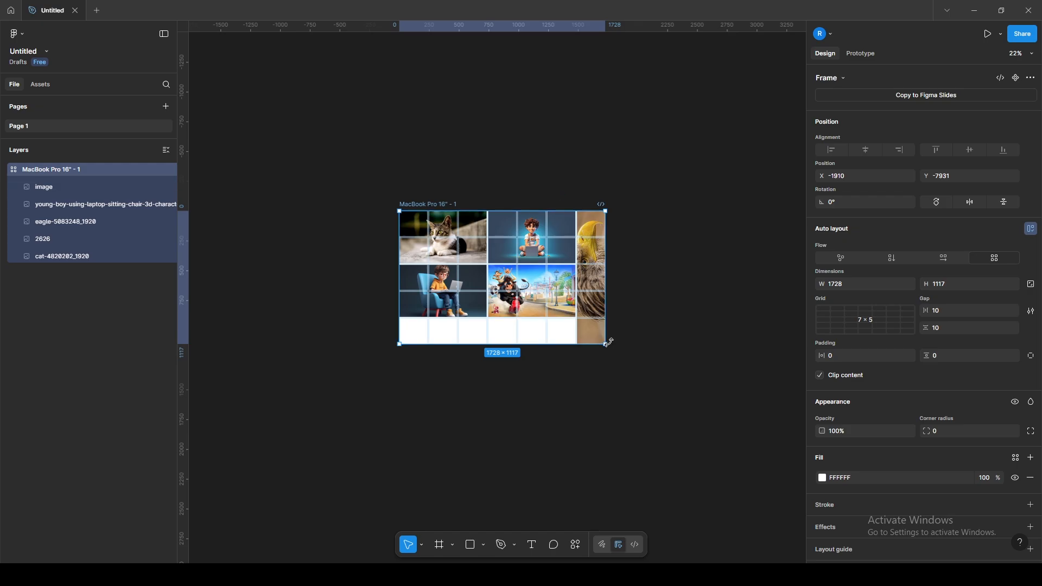
left_click_drag(661, 369, 721, 460)
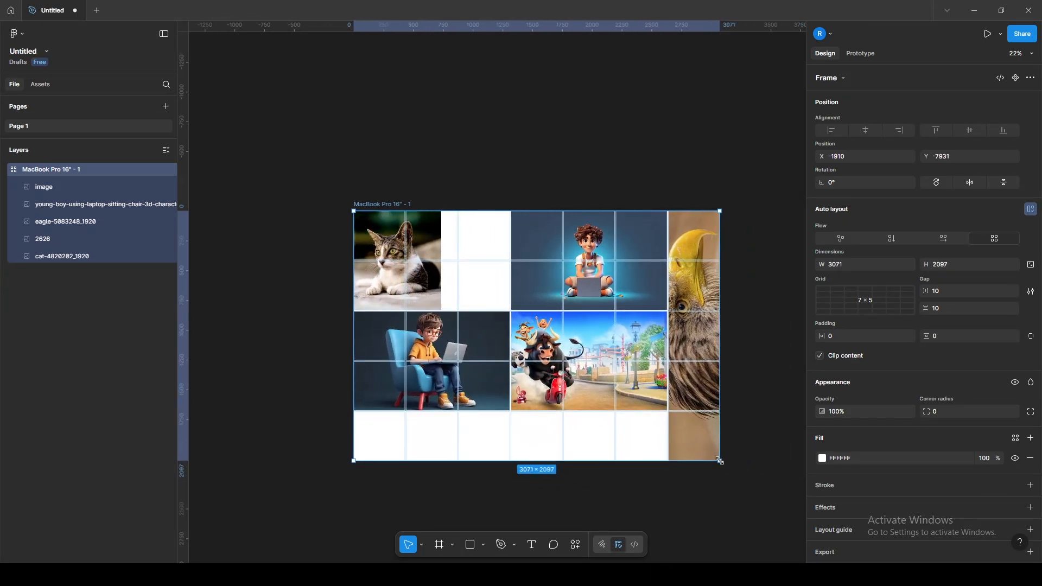
key("ctrl+z")
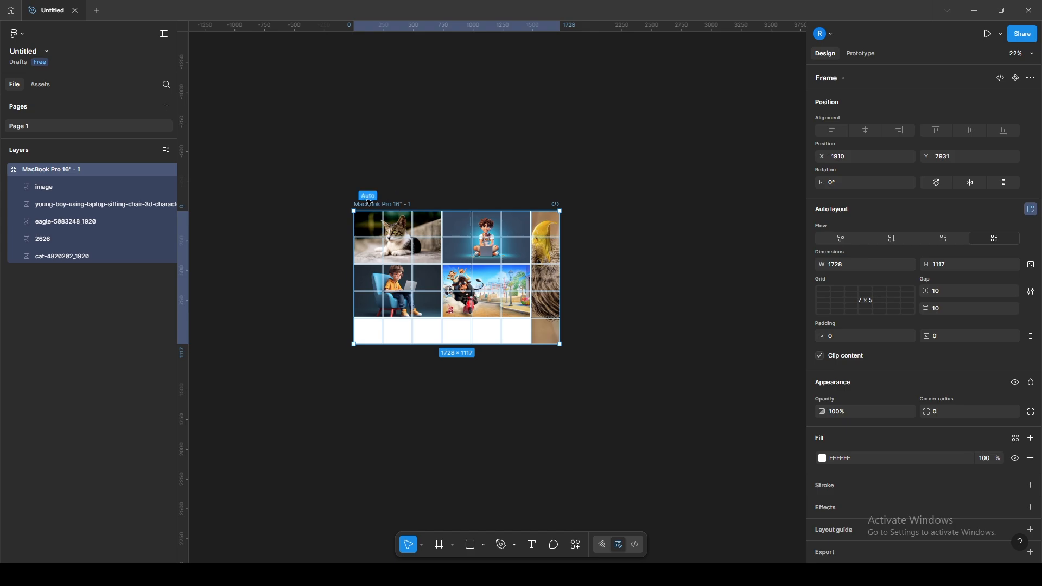
left_click_drag(368, 201, 429, 204)
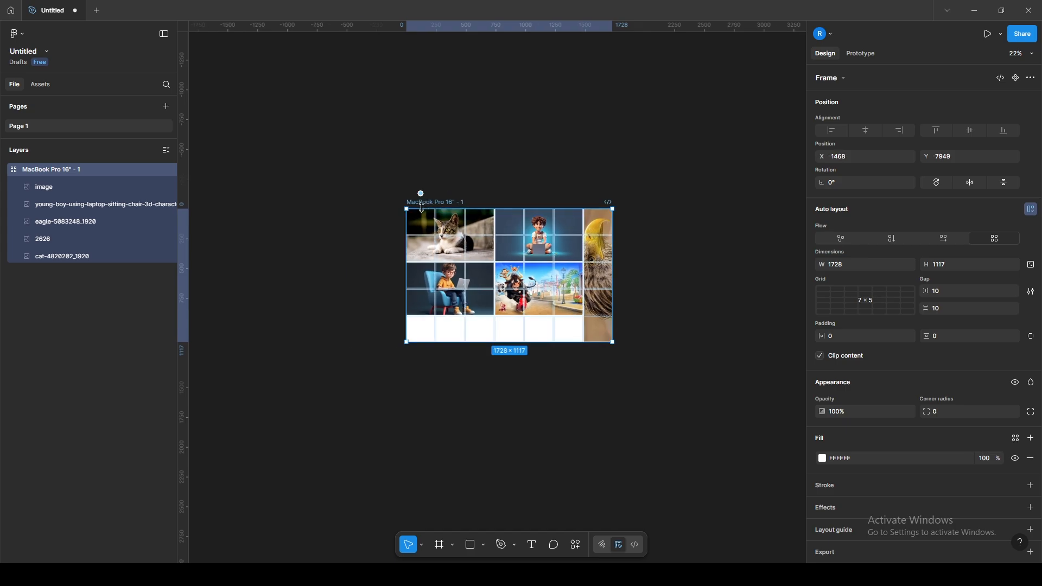
key("Delete")
key("f")
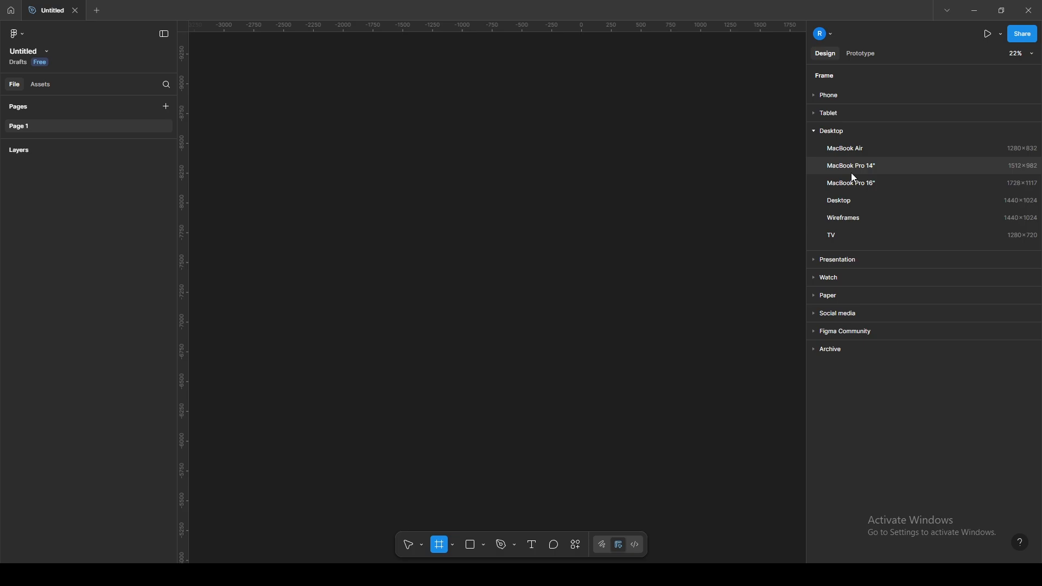
left_click(831, 179)
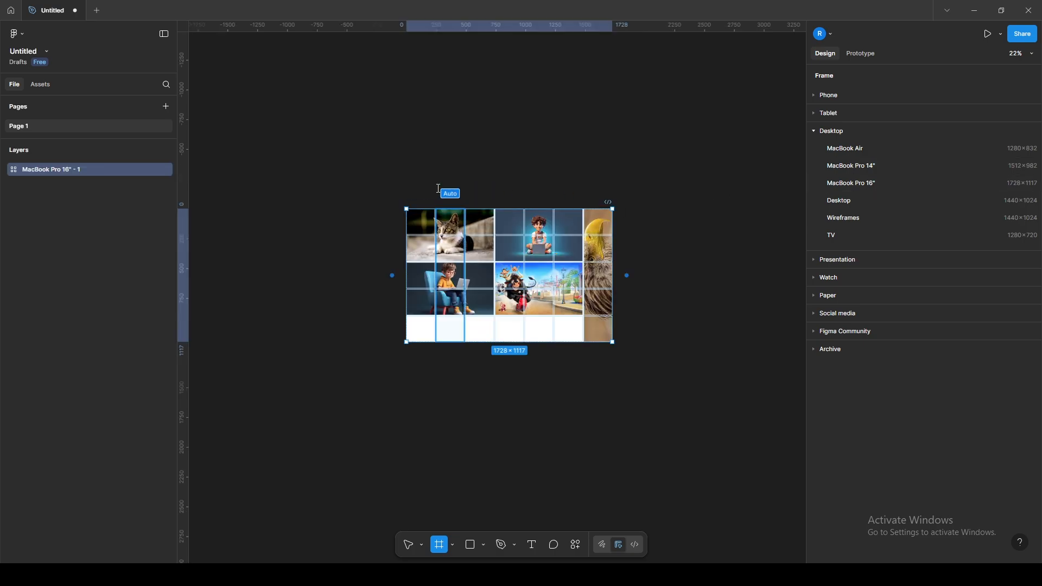
left_click(358, 155)
left_click_drag(619, 125, 712, 280)
left_click(313, 180)
key("Delete")
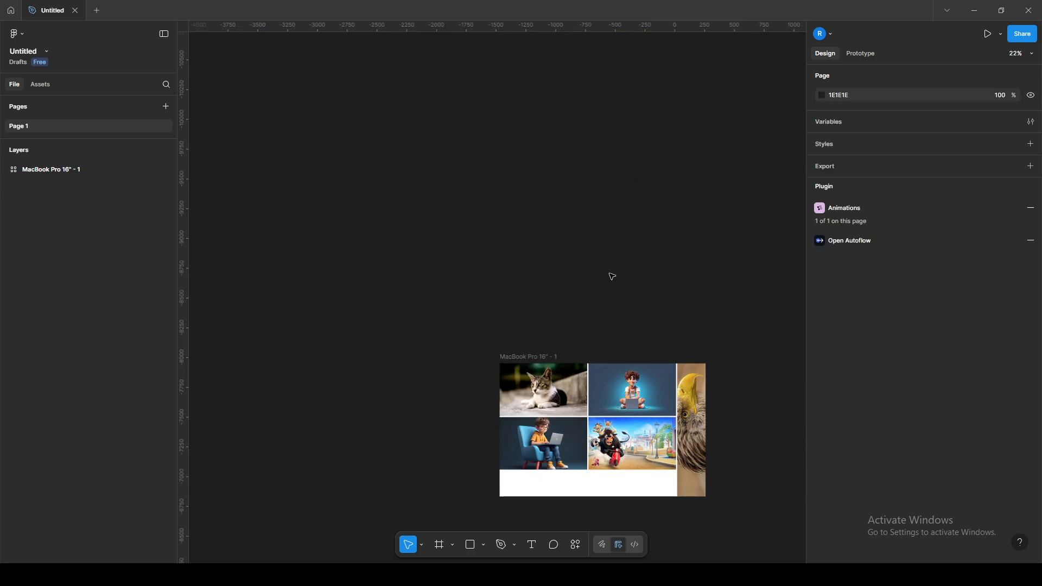
Step: Set the grid frame's gap between columns to 50 and inspect the spacing beside the cat and armchair boy images
scroll(488, 230, "down", 2)
scroll(330, 213, "up", 3)
left_click(330, 212)
left_click(955, 311)
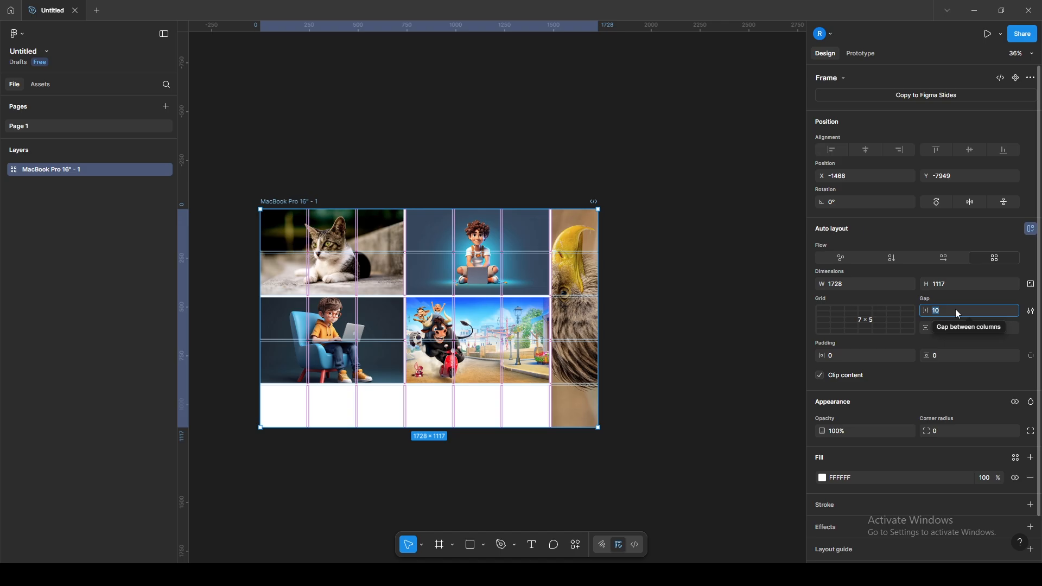
type("50")
key("Return")
scroll(431, 308, "up", 2)
scroll(432, 308, "up", 2)
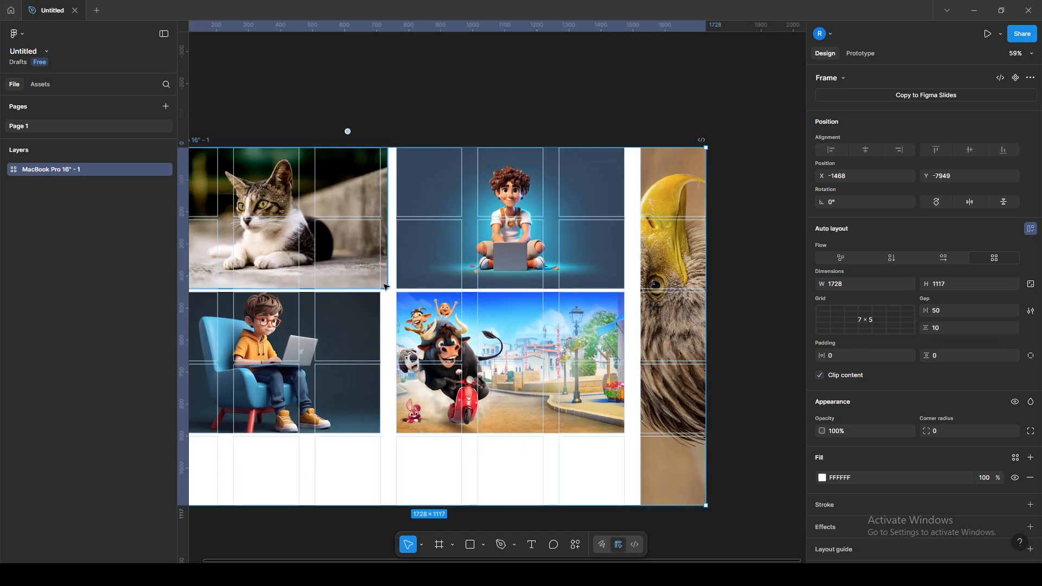
left_click(385, 257)
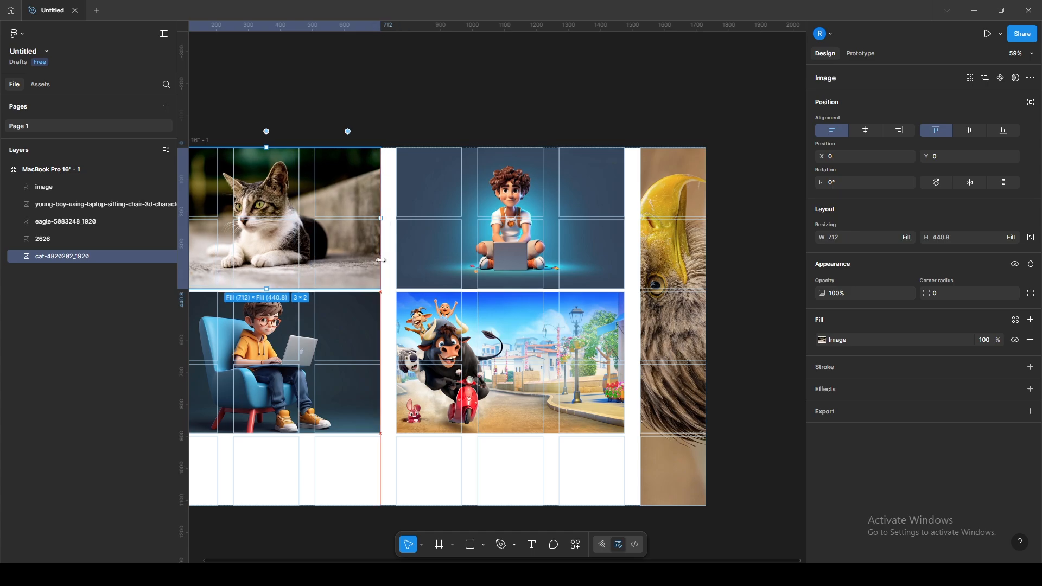
scroll(386, 293, "down", 2)
left_click(388, 293)
scroll(387, 291, "up", 3)
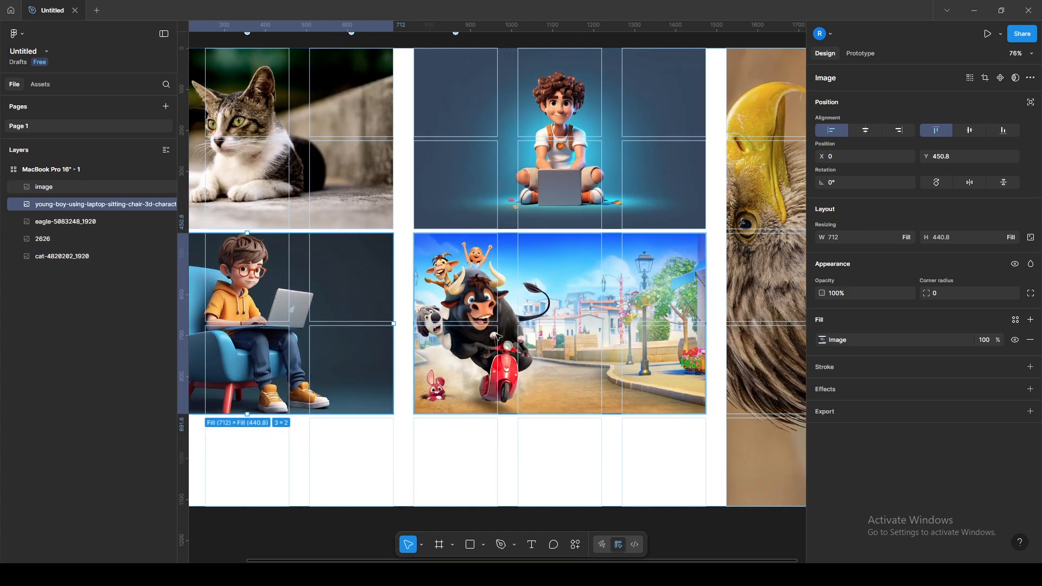
scroll(386, 284, "down", 4)
scroll(309, 158, "up", 1)
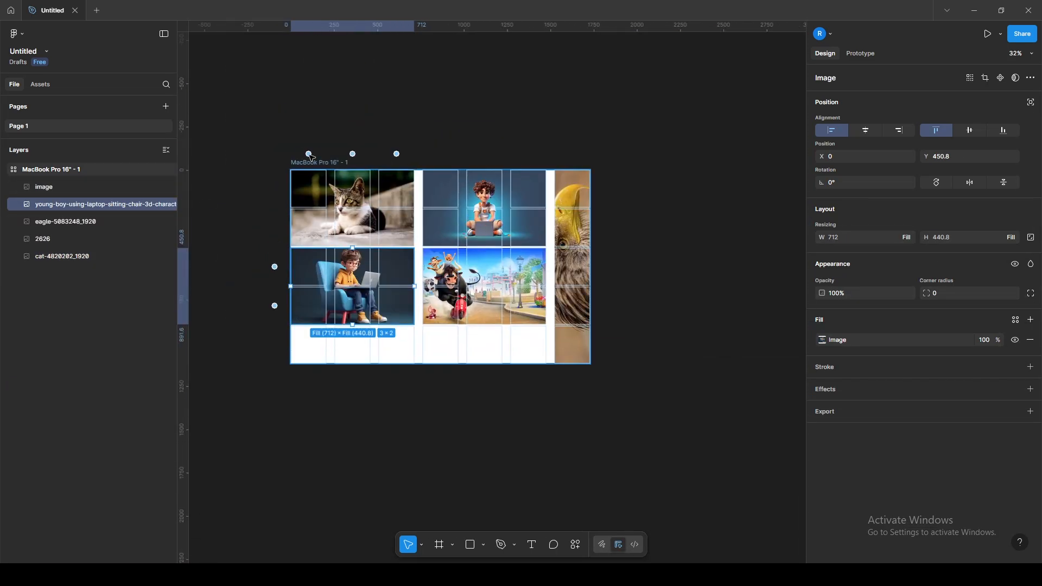
Step: Set the grid frame's gap between rows to 50 and check the spacing around the bull image
left_click(293, 162)
left_click(948, 327)
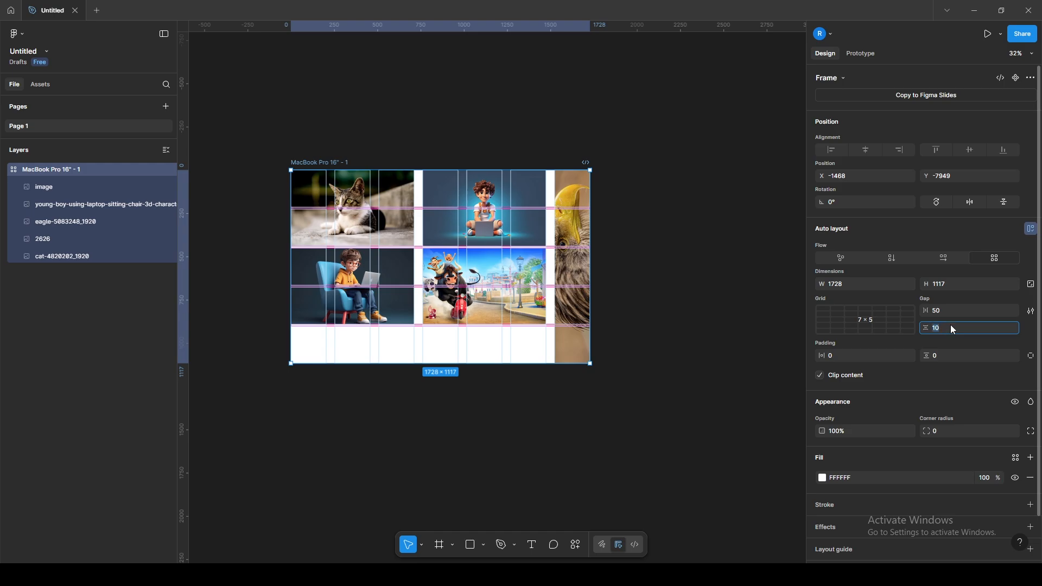
type("50")
key("Return")
scroll(493, 281, "up", 2)
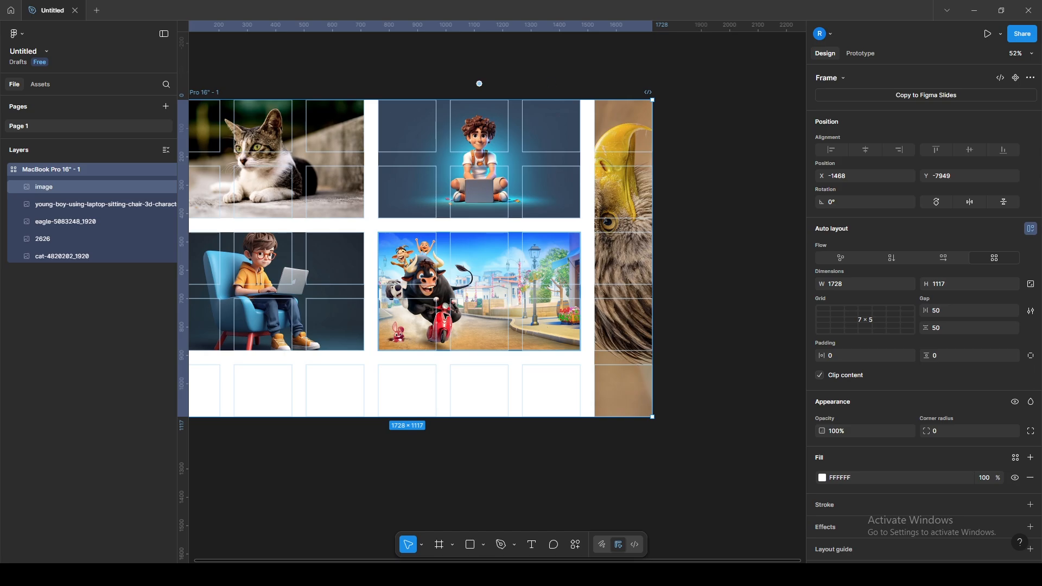
left_click(721, 274)
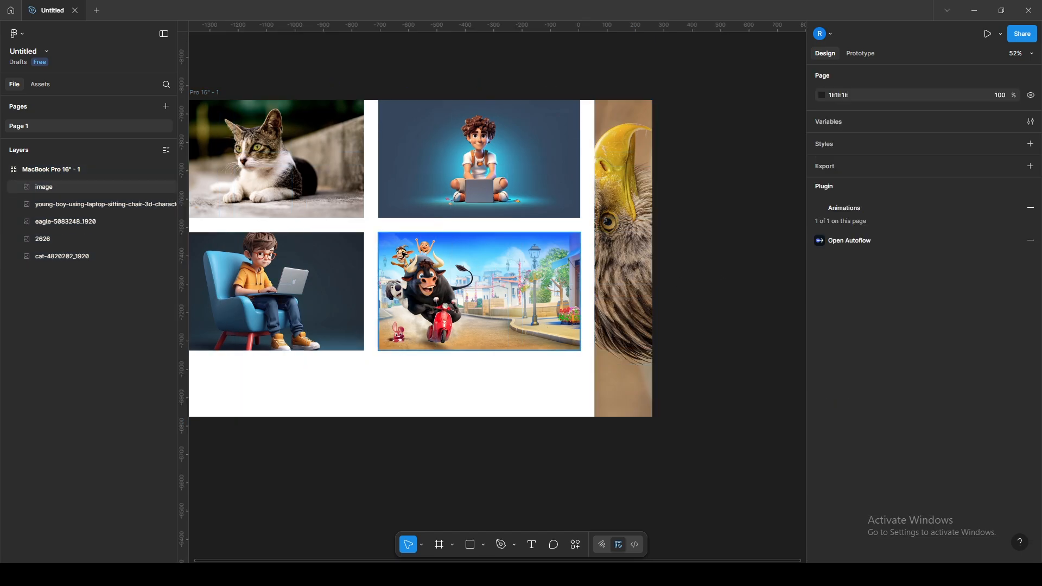
left_click(424, 262)
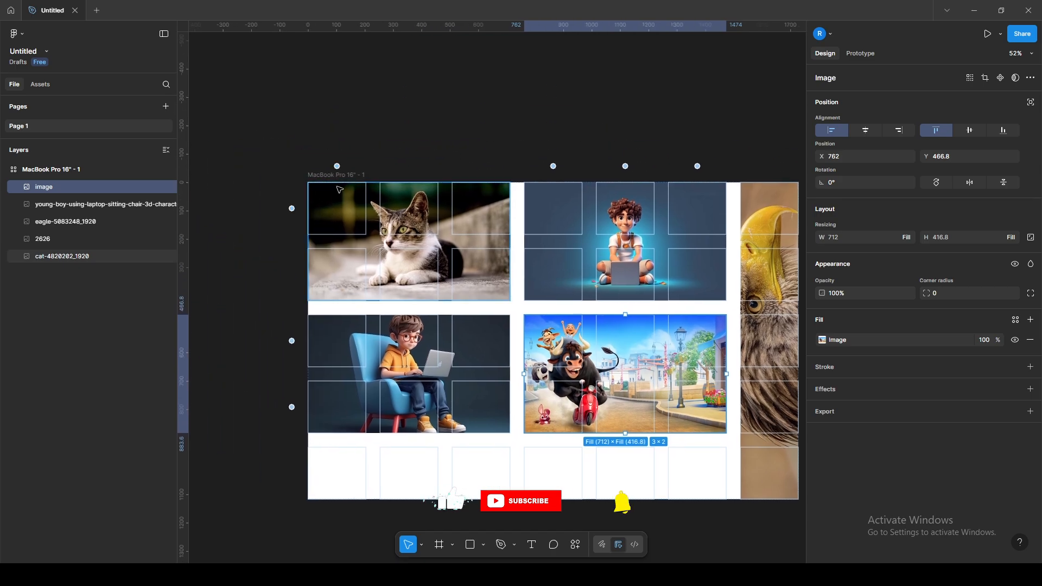
Step: Try enlarging the grid's second row to 490 and widening its second column, undoing each change
left_click_drag(364, 225, 455, 289)
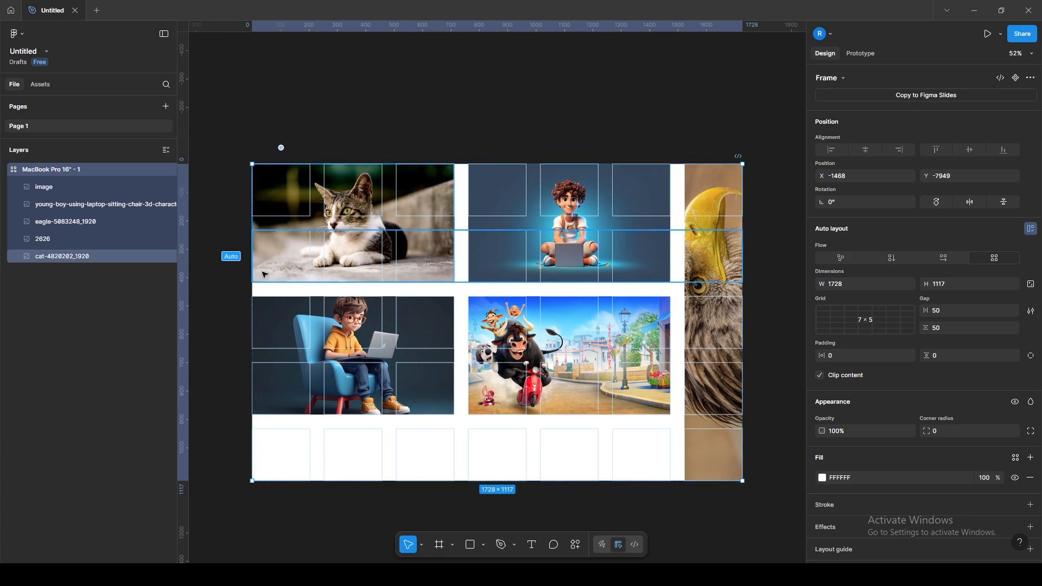
left_click_drag(270, 280, 272, 339)
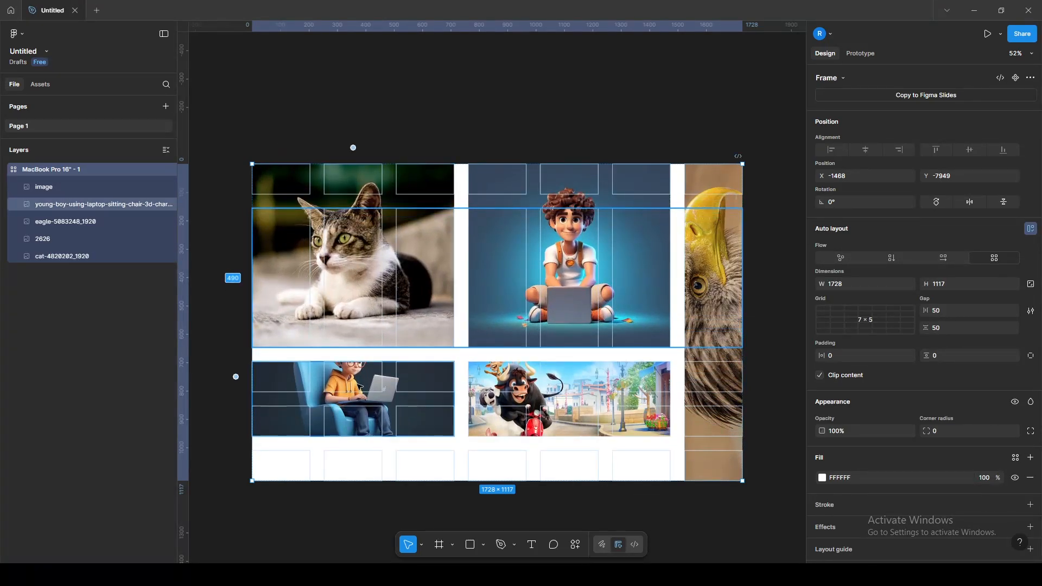
key("ctrl+z")
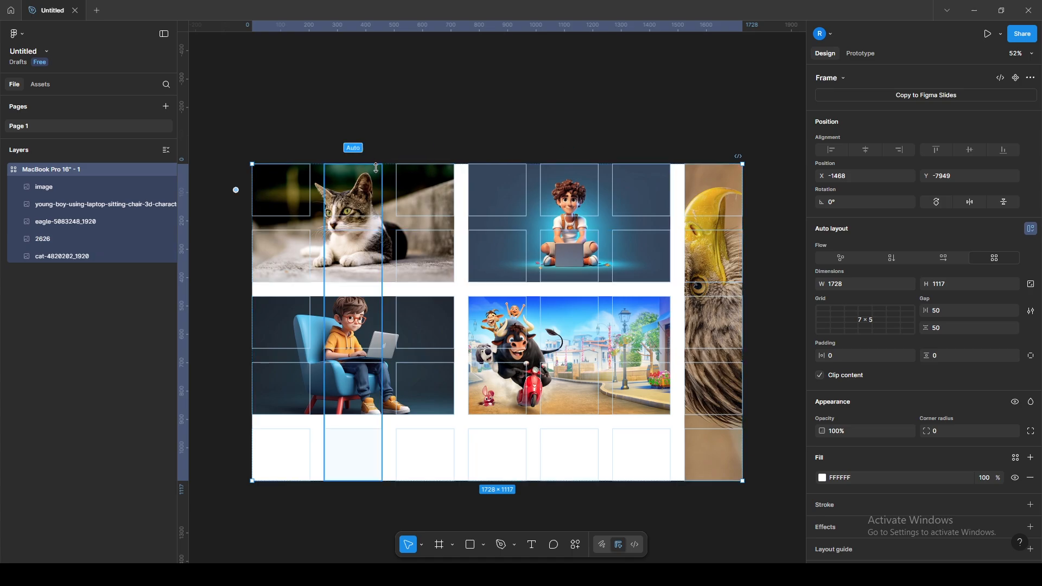
left_click_drag(382, 172, 451, 181)
key("ctrl+z")
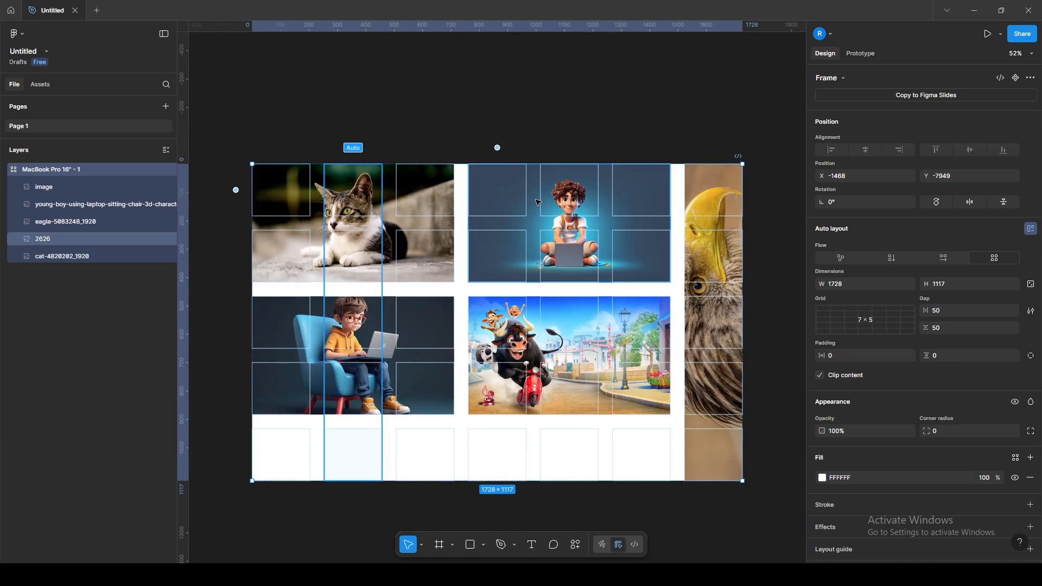
Step: Delete the MacBook Pro 16" grid frame together with its images
scroll(465, 187, "down", 3)
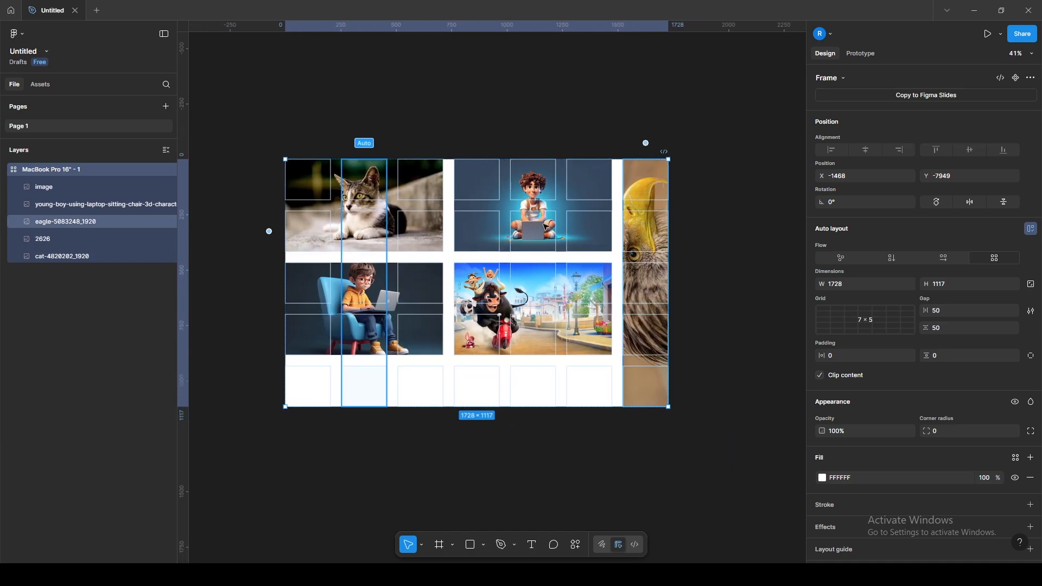
left_click_drag(925, 310, 931, 330)
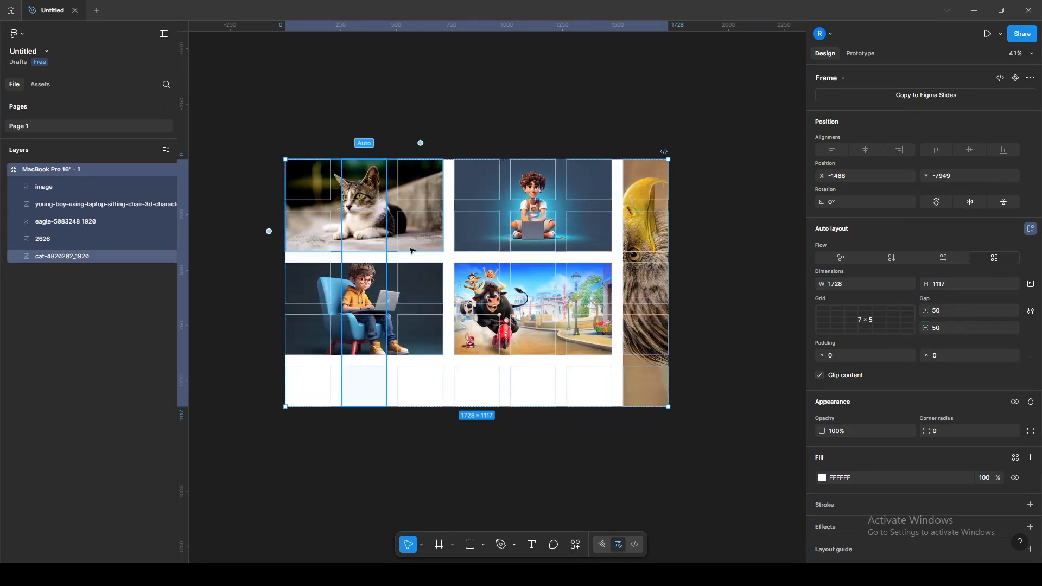
left_click(689, 143)
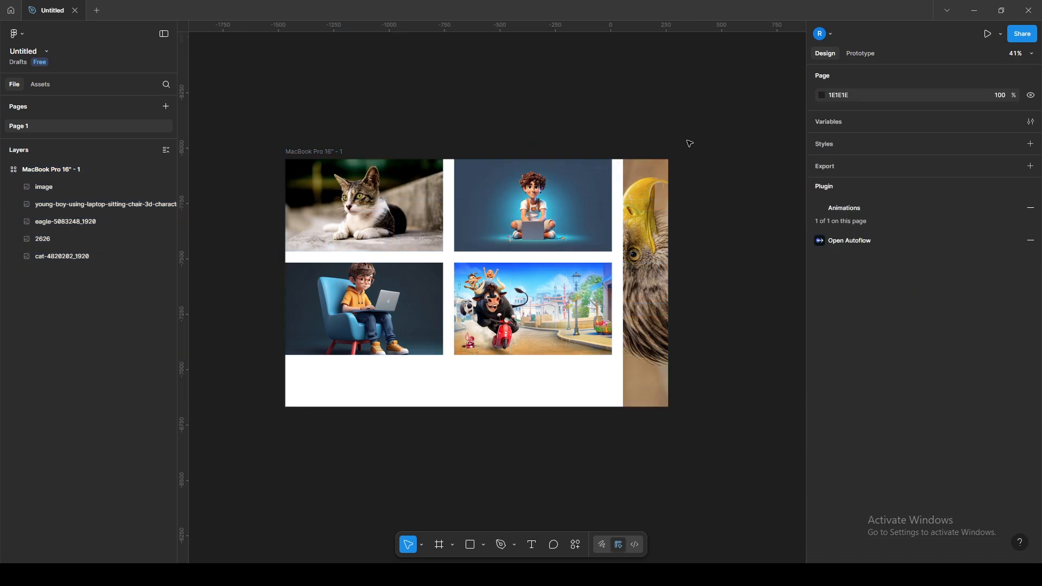
left_click(322, 149)
key("Delete")
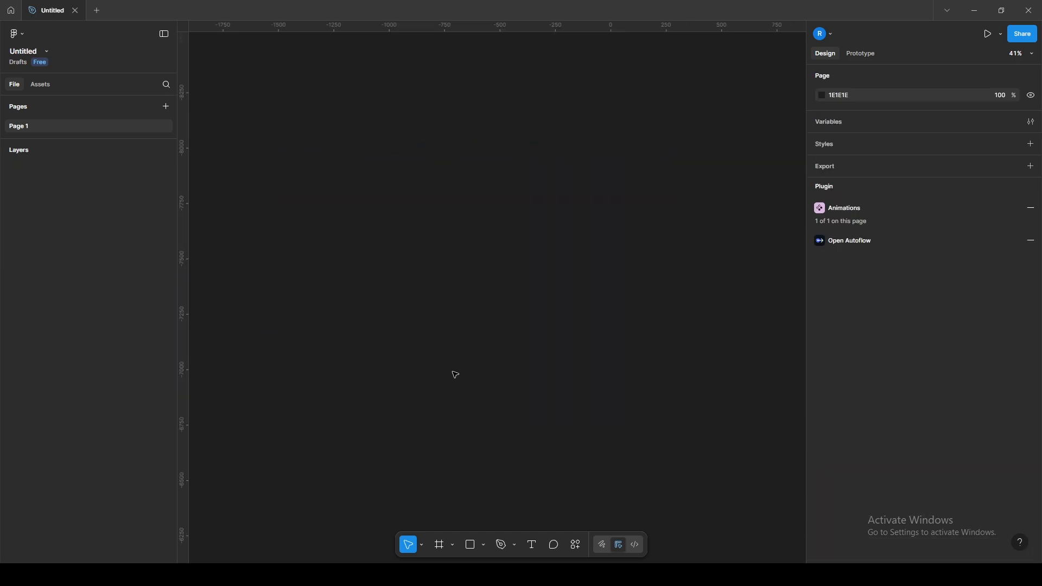
left_click(472, 545)
left_click(483, 545)
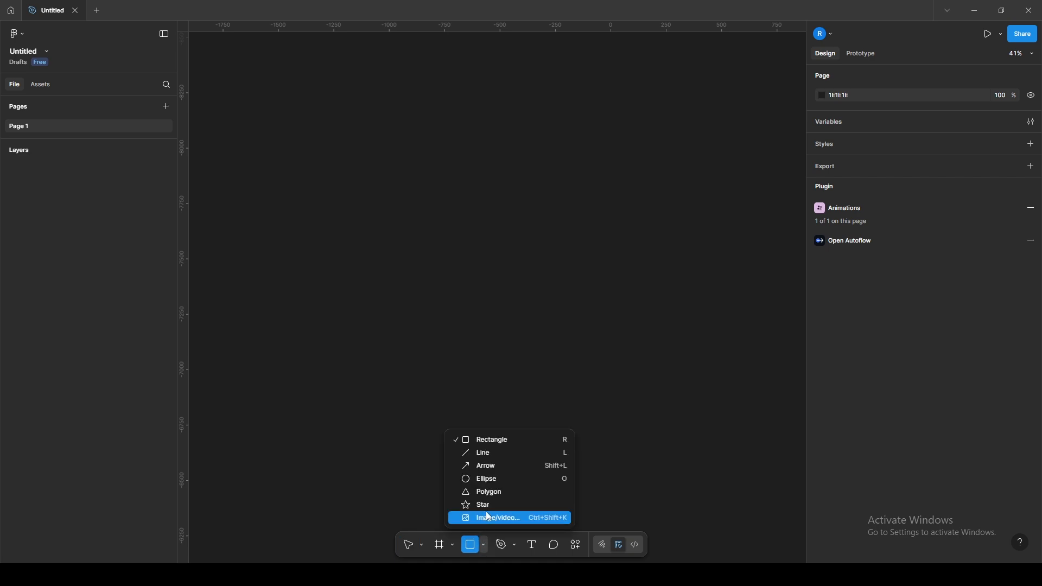
left_click(366, 409)
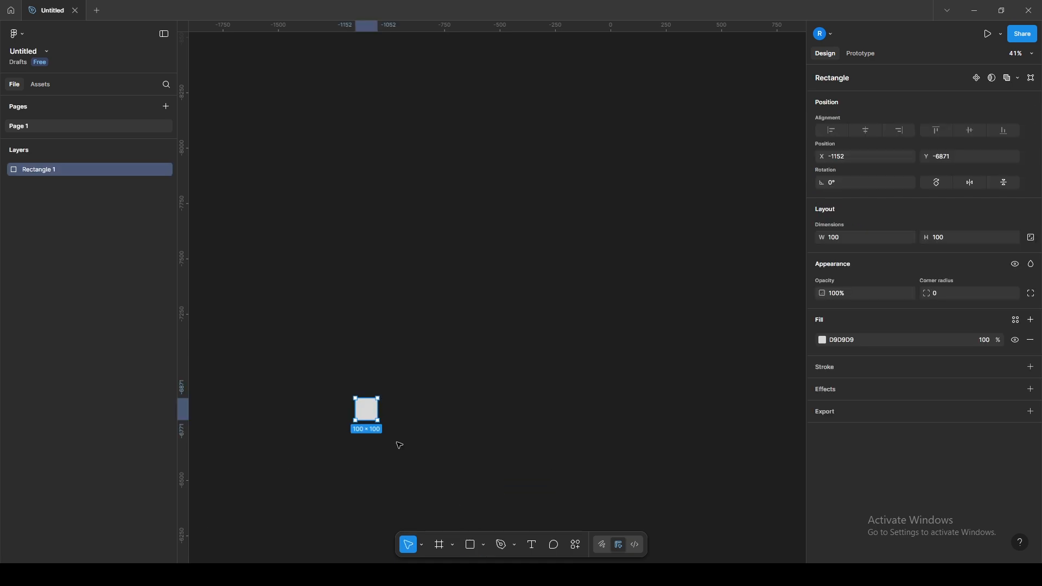
key("Delete")
Step: Draw a small star shape on the empty canvas
left_click(483, 545)
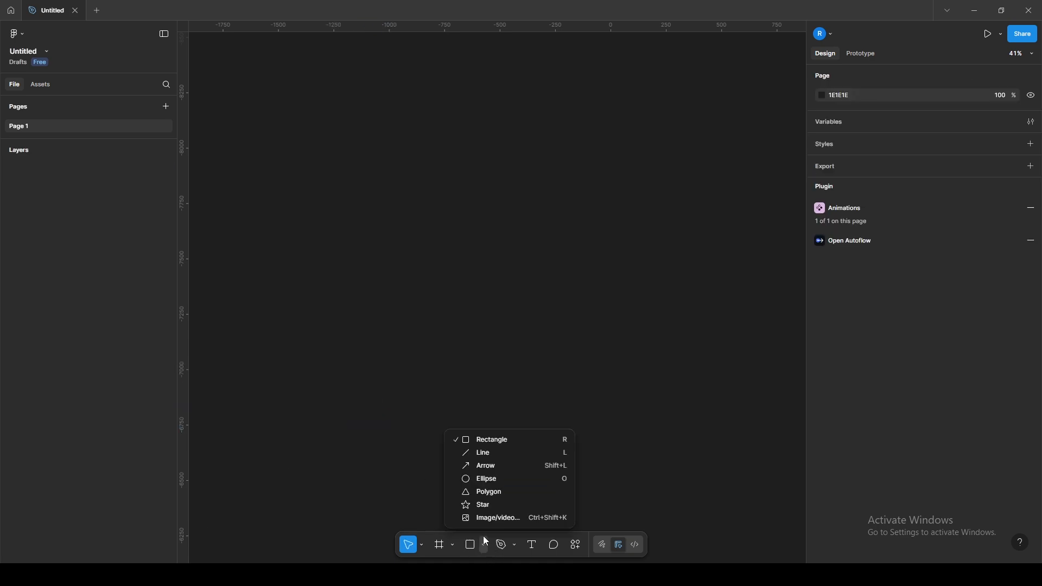
left_click(481, 504)
left_click_drag(486, 374, 516, 417)
left_click(622, 365)
left_click(506, 396)
left_click(600, 278)
Step: Add a MacBook Pro 14" frame and place it above the star at X -694, Y -8174
key("f")
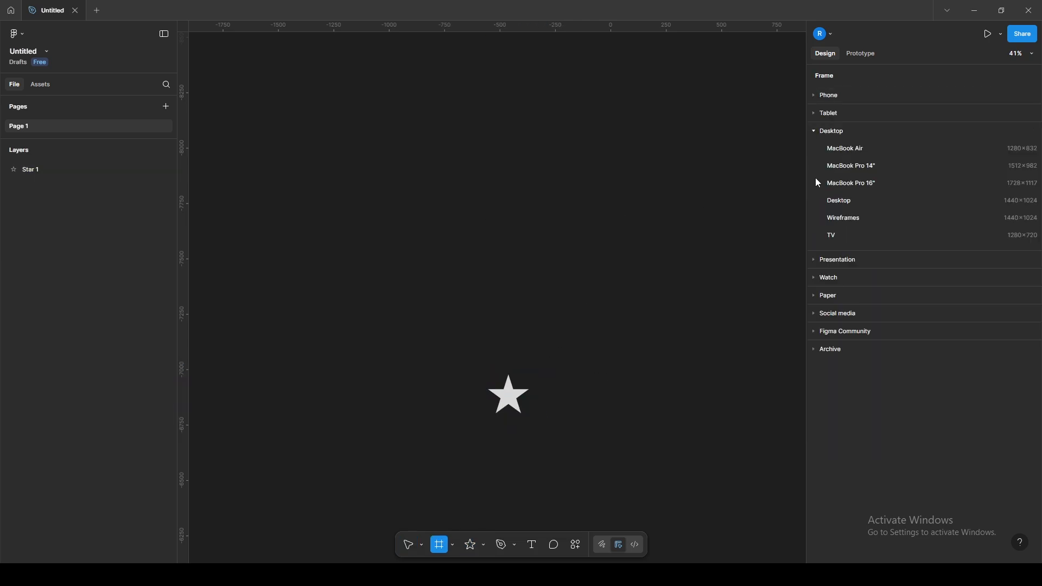
left_click(848, 170)
left_click_drag(553, 185, 480, 120)
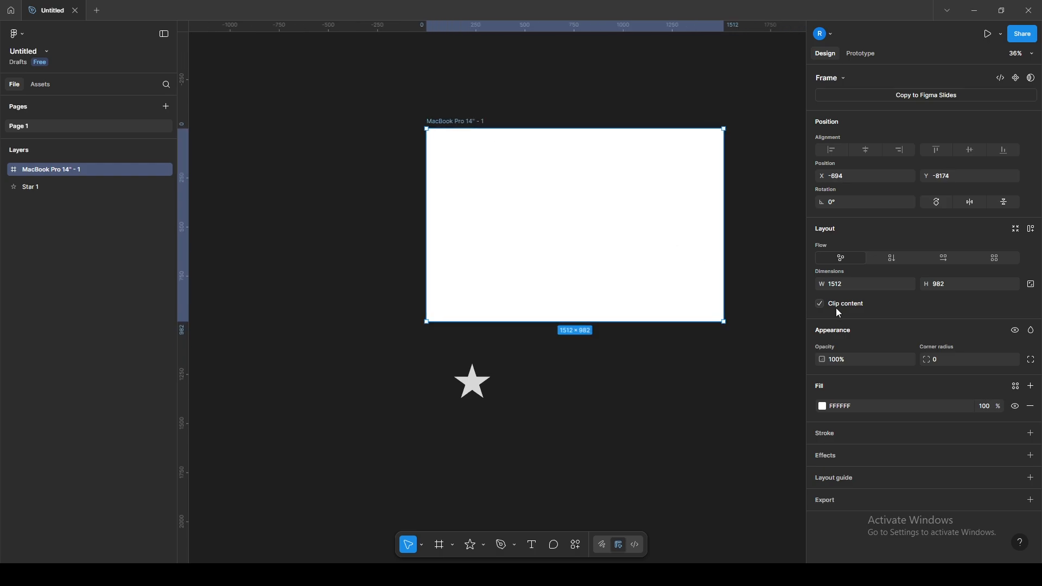
Step: Apply grid auto layout to the MacBook Pro 14" frame
left_click(750, 387)
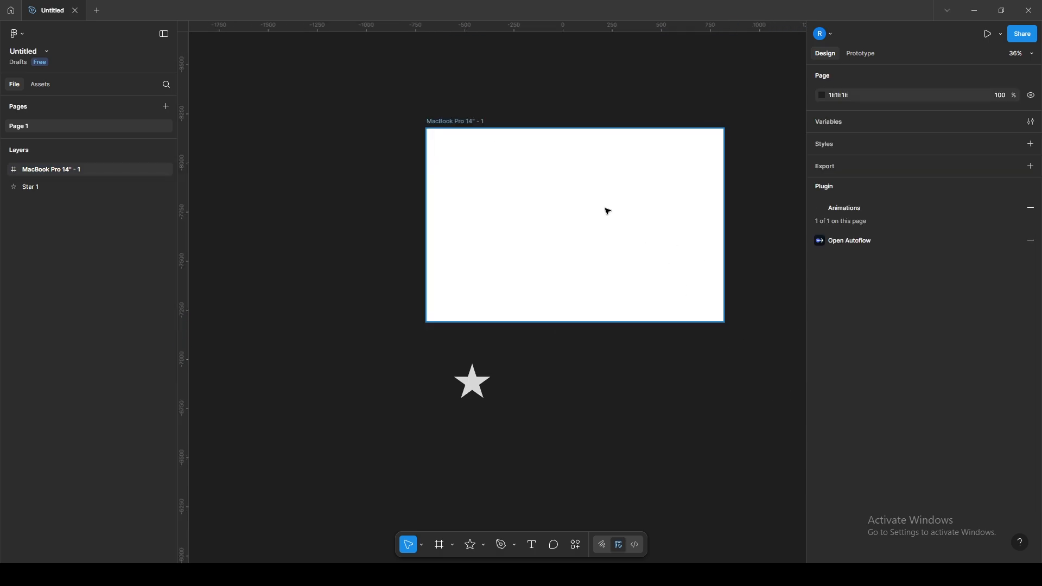
left_click(456, 123)
left_click(995, 259)
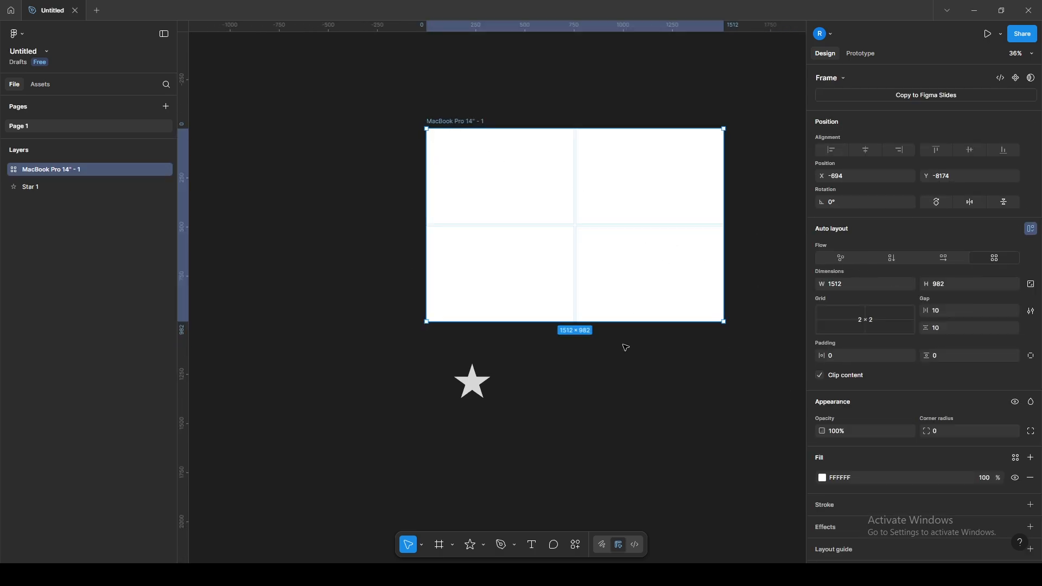
Step: Change the star's fill colour to red FF0000
left_click_drag(623, 347, 553, 399)
left_click(414, 431)
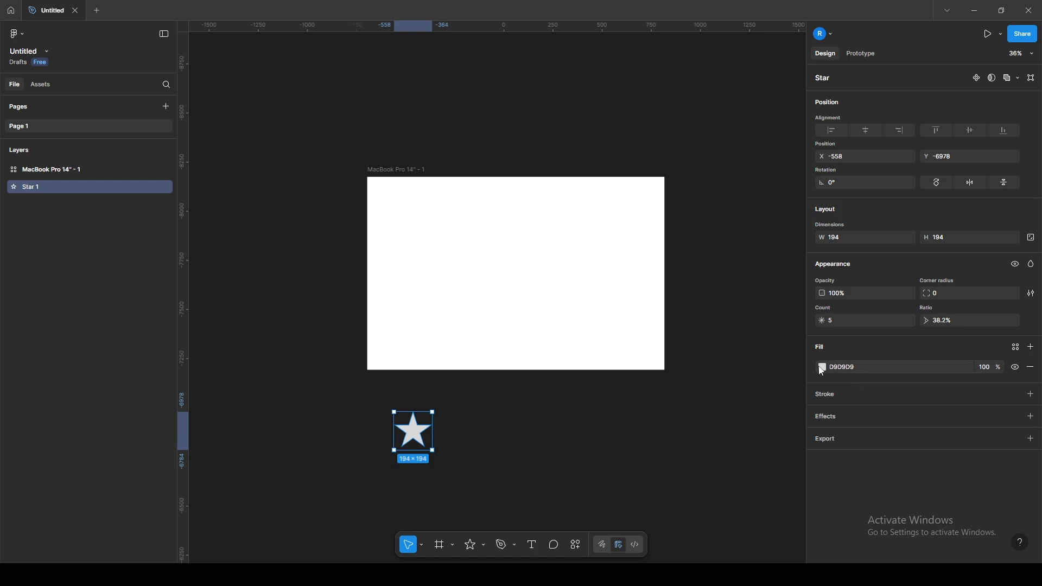
left_click(821, 367)
left_click_drag(726, 360, 808, 302)
left_click(795, 295)
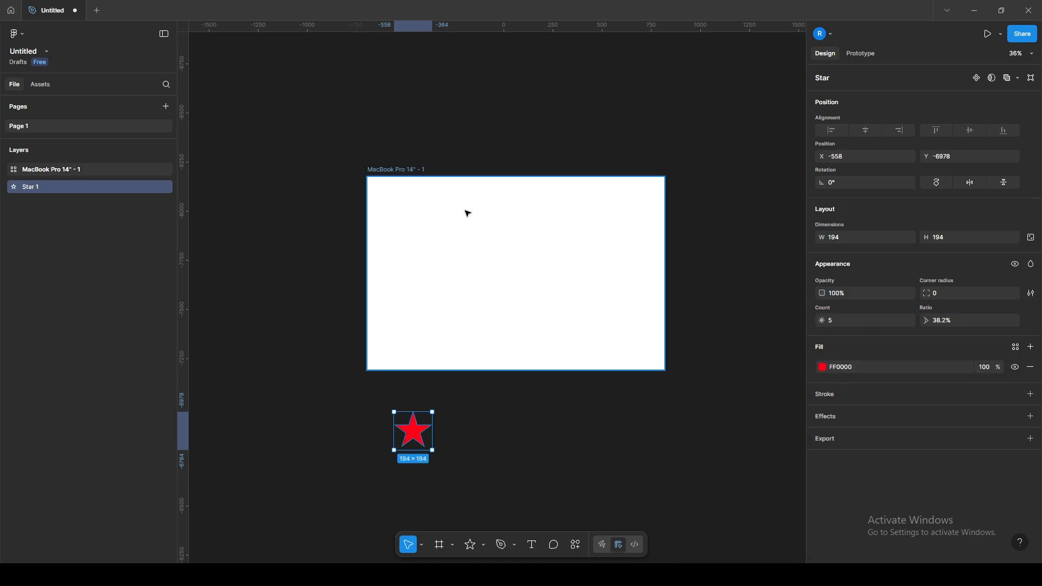
Step: Set the MacBook Pro 14" frame's grid to 3 × 3 cells
left_click(423, 180)
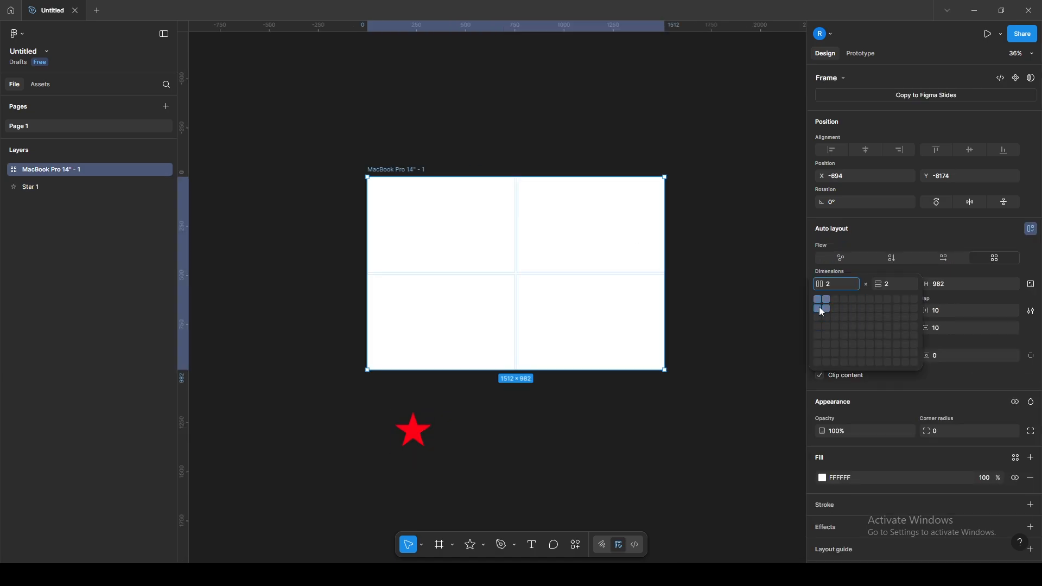
left_click(834, 317)
left_click(752, 184)
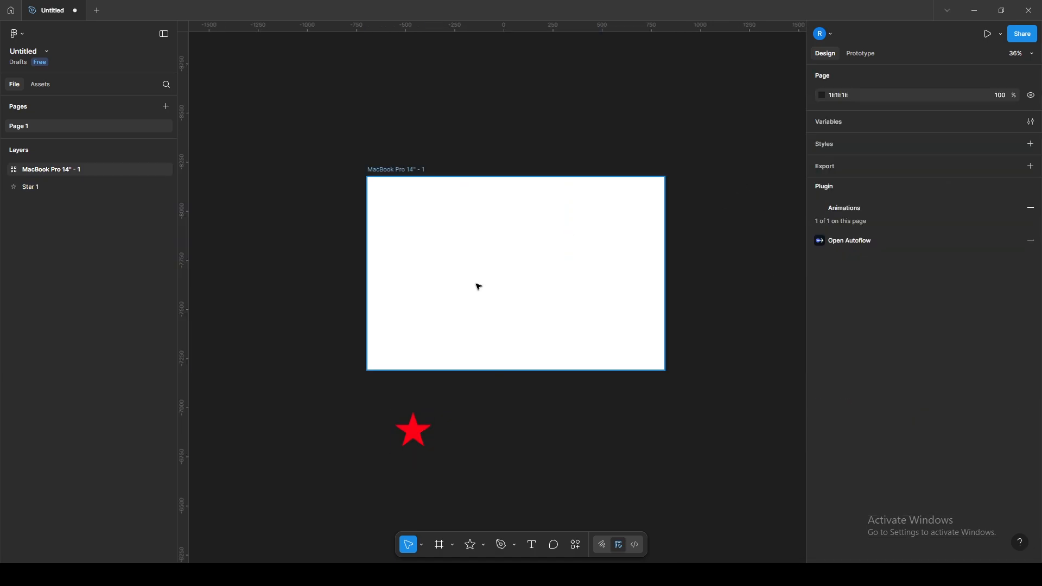
Step: Try placing the red star directly into the grid's first cell
left_click(443, 250)
left_click_drag(440, 251, 432, 272)
left_click_drag(406, 450, 424, 280)
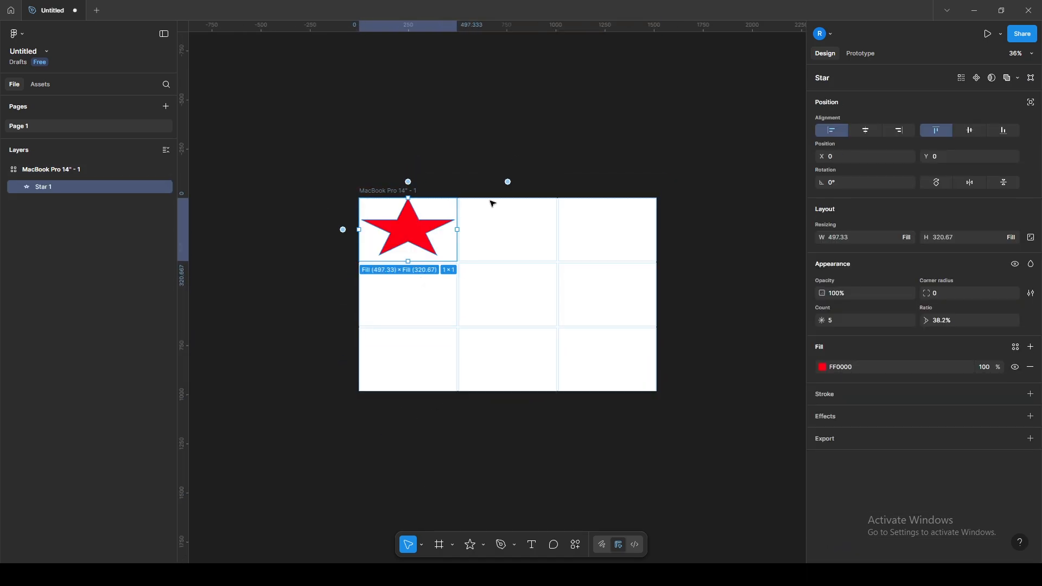
left_click(657, 135)
key("ctrl+z")
key("ctrl+z")
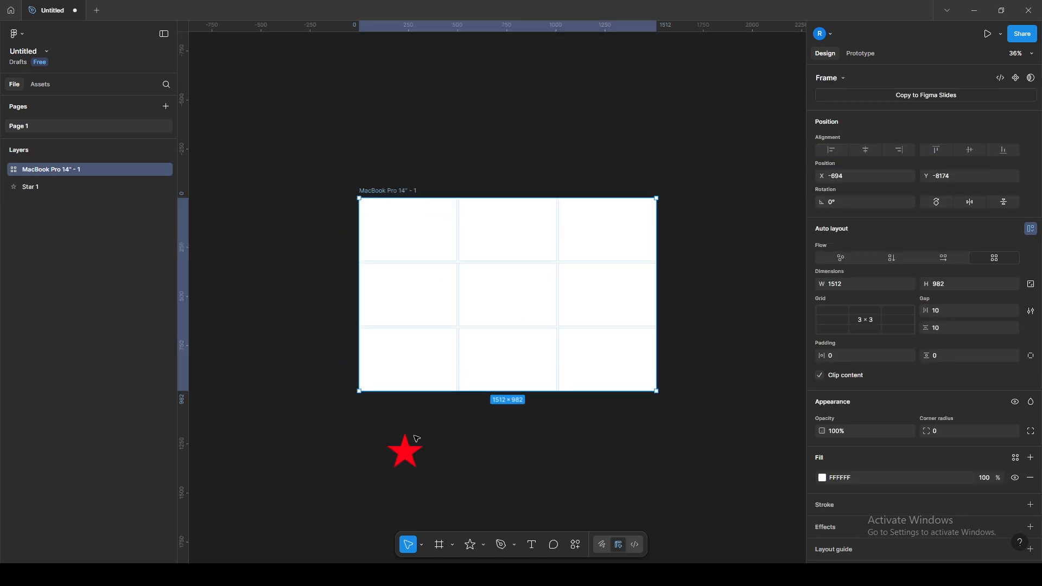
Step: Wrap the red star in its own frame and place that frame in the grid's first cell
left_click(411, 450)
right_click(411, 456)
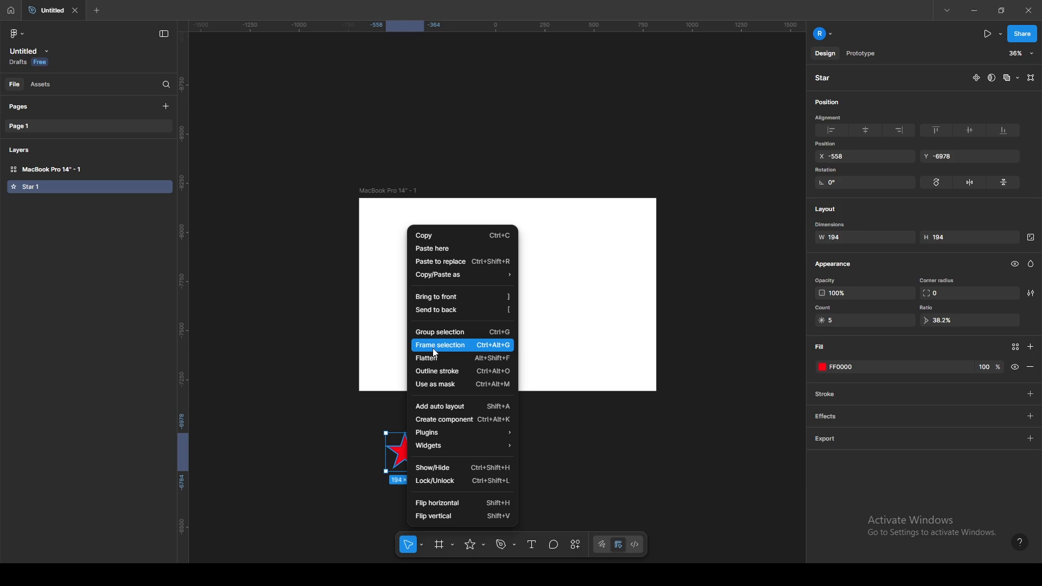
left_click(436, 351)
left_click_drag(401, 429, 408, 239)
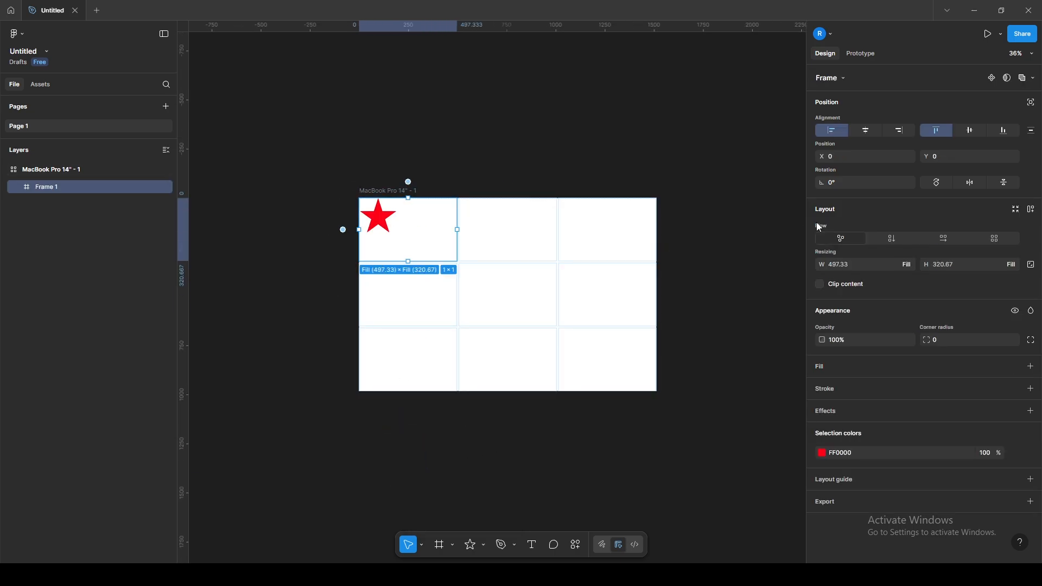
Step: Ungroup the frame around the star so that the star itself sits in the first grid cell
key("Escape")
left_click(376, 216)
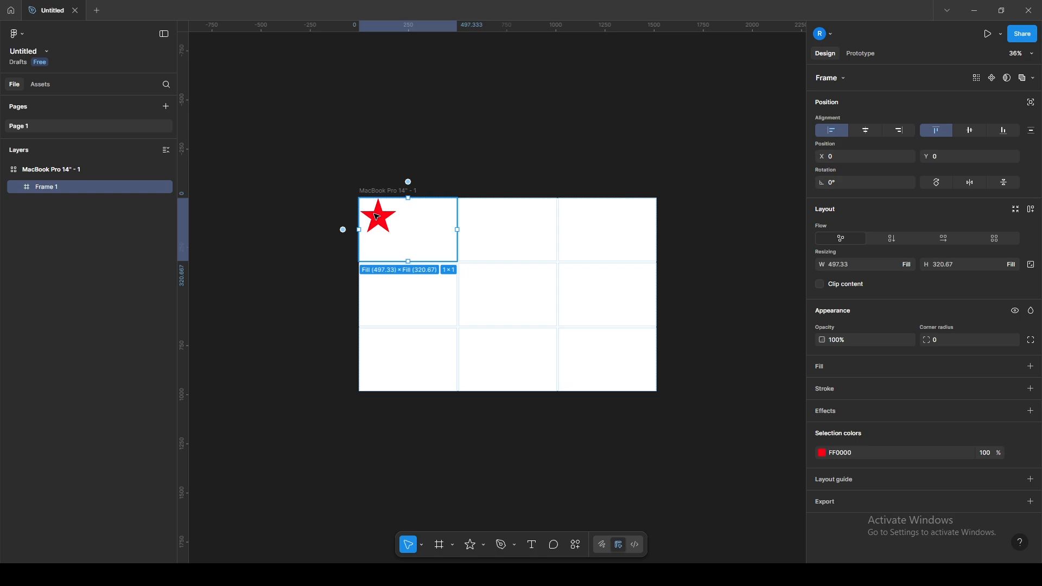
right_click(377, 217)
left_click(425, 320)
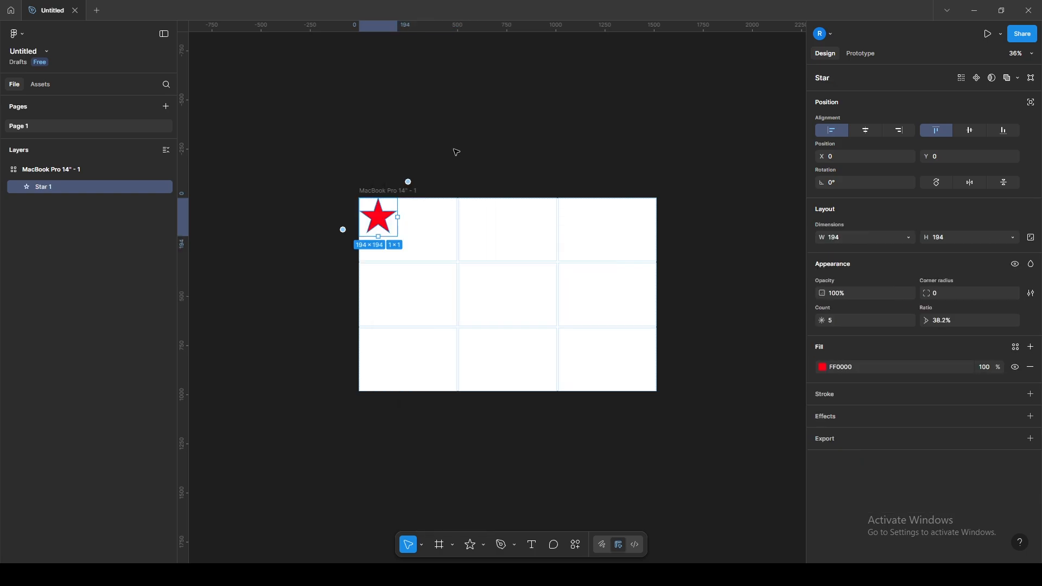
left_click(442, 217)
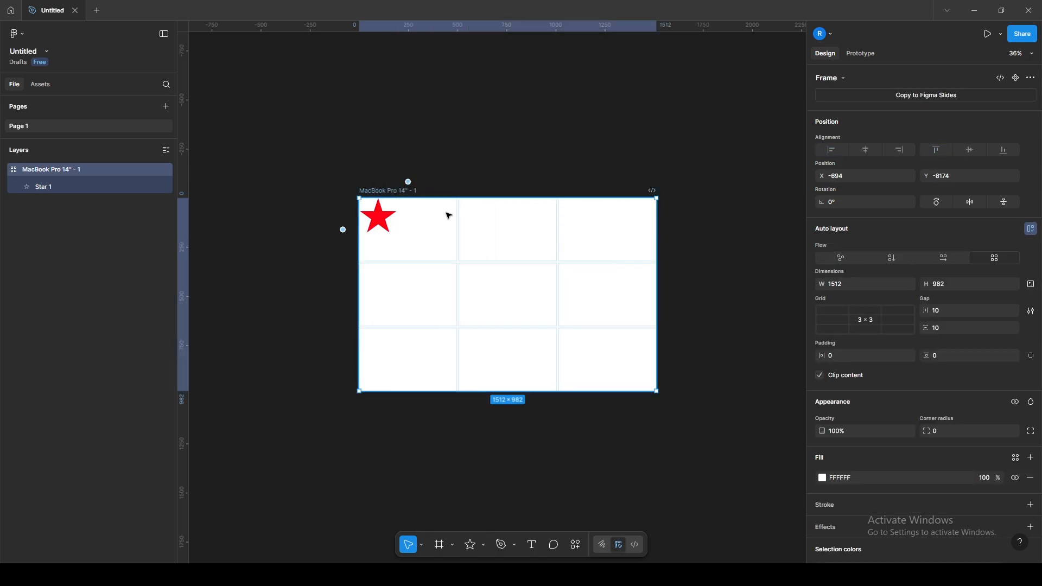
left_click(700, 162)
Step: Centre the star horizontally and vertically within its grid cell, and finally align it to the cell's right edge
double_click(381, 213)
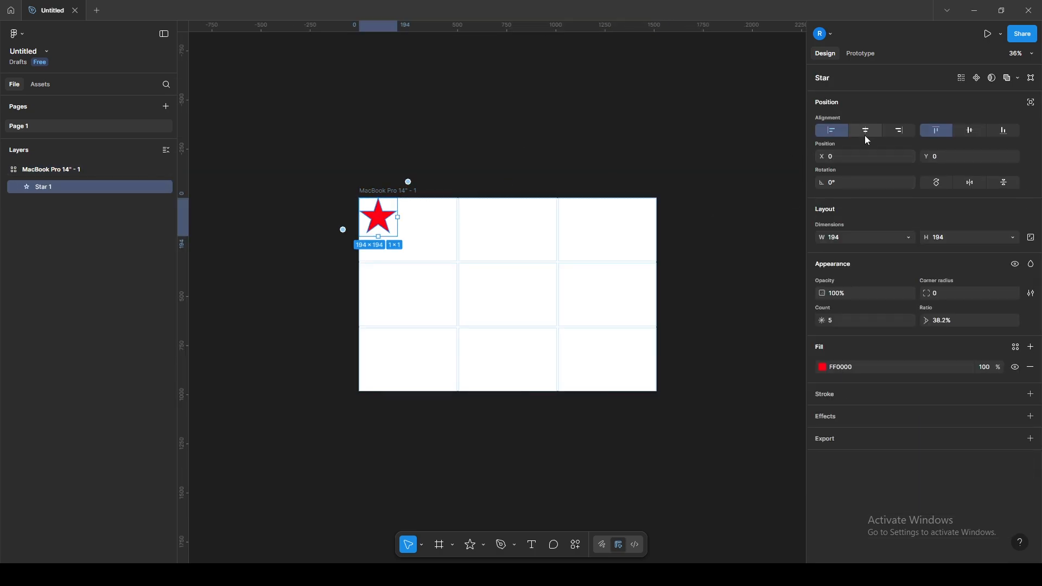
left_click(865, 131)
left_click(970, 131)
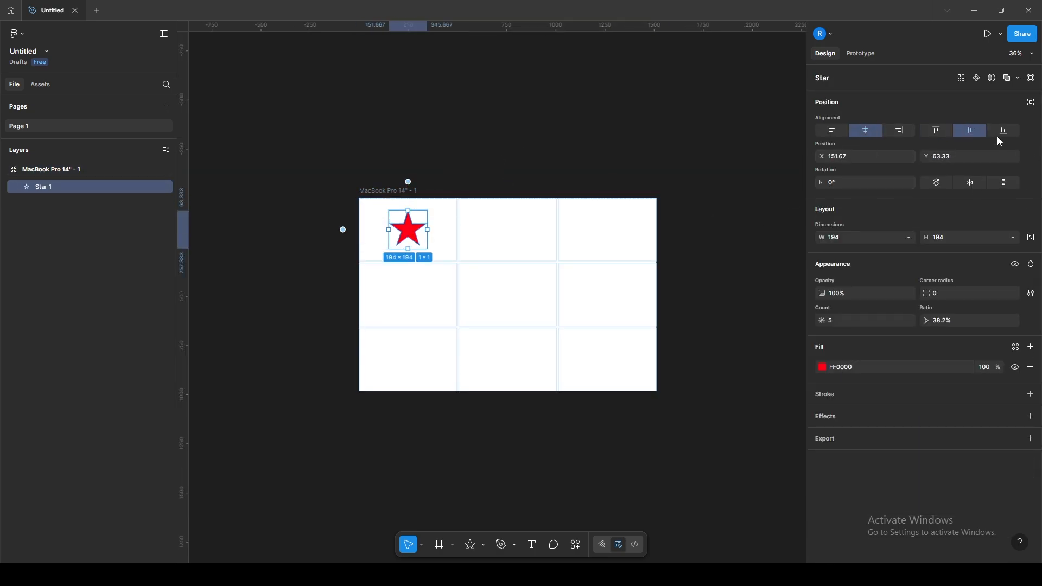
left_click(899, 131)
left_click(500, 148)
Step: Try enlarging the MacBook Pro 14" frame freehand by its lower corner
left_click(395, 200)
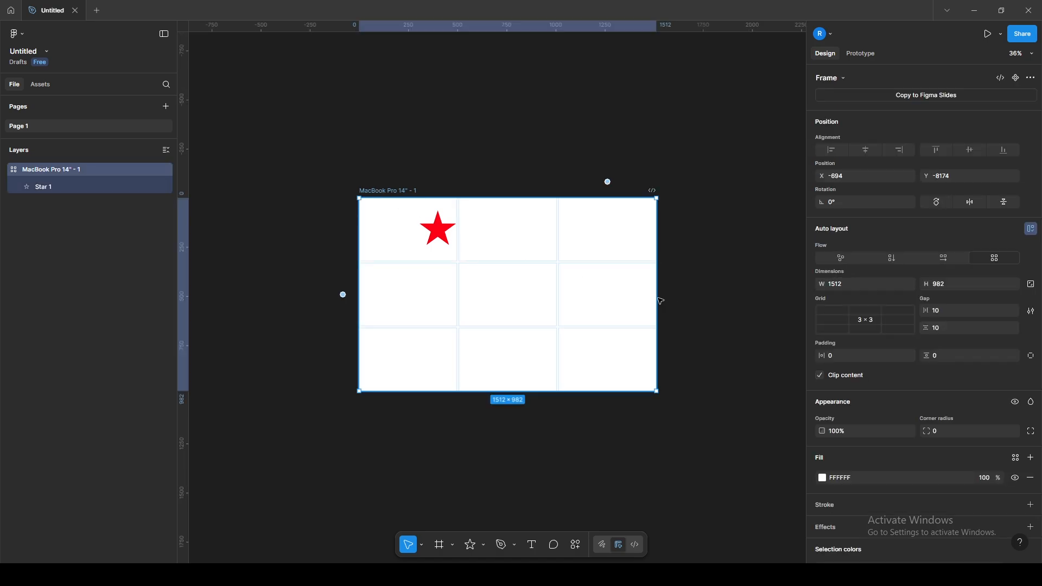
mouse_move(658, 286)
left_mouse_down()
mouse_move(765, 293)
mouse_move(509, 289)
mouse_move(770, 291)
mouse_move(709, 278)
mouse_move(656, 293)
left_mouse_up()
left_click_drag(657, 391, 693, 405)
key("ctrl+z")
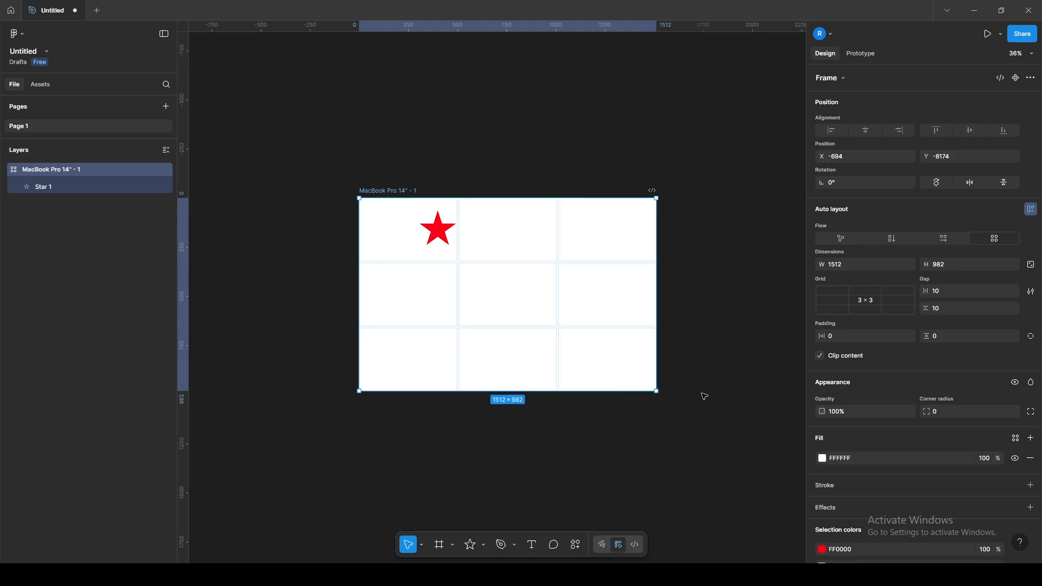
Step: Delete the star and set the MacBook Pro 14" frame's grid to 5 × 5 cells
left_click(437, 236)
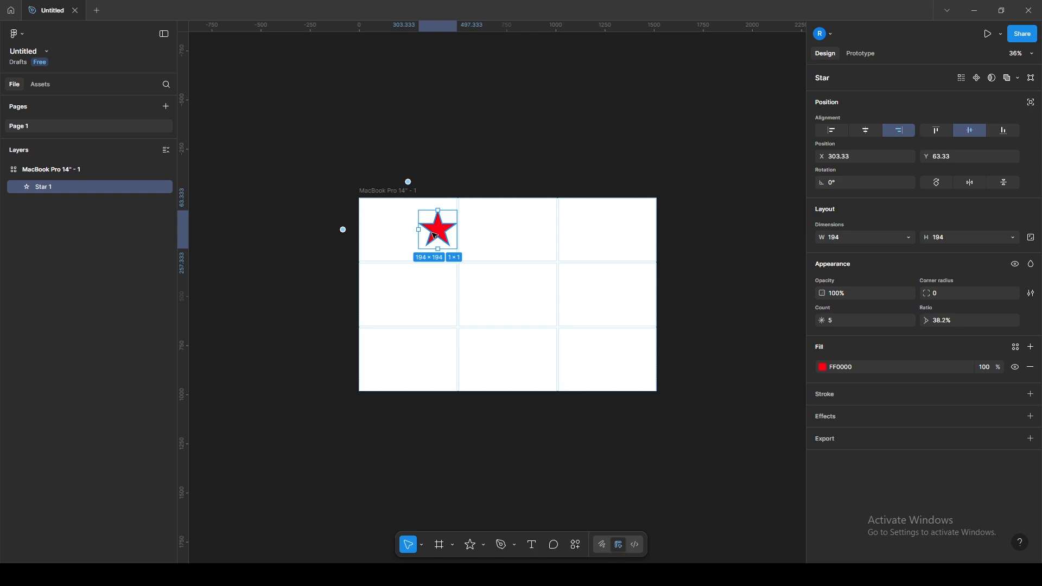
key("Delete")
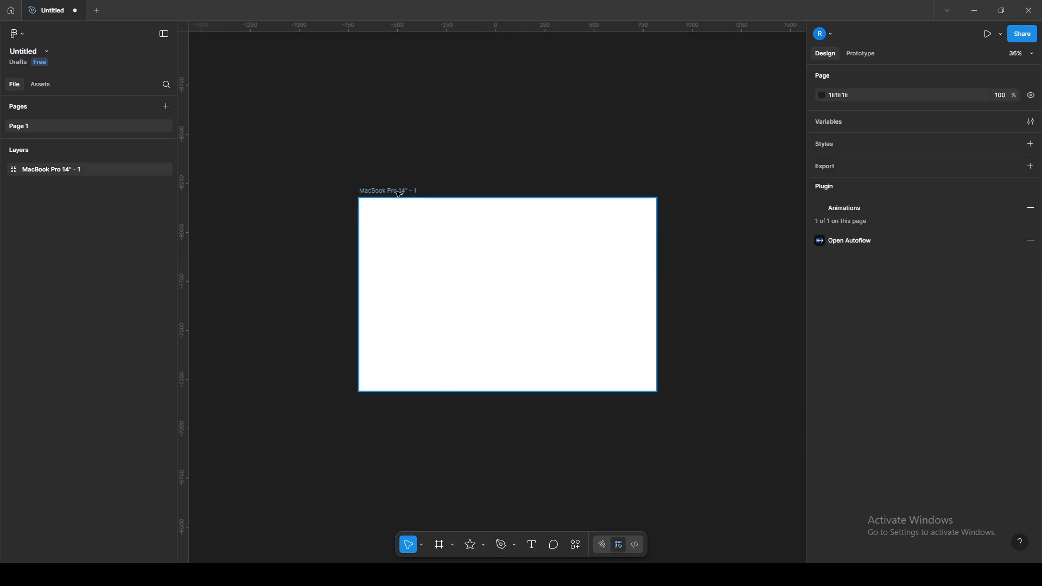
left_click(399, 191)
left_click(863, 324)
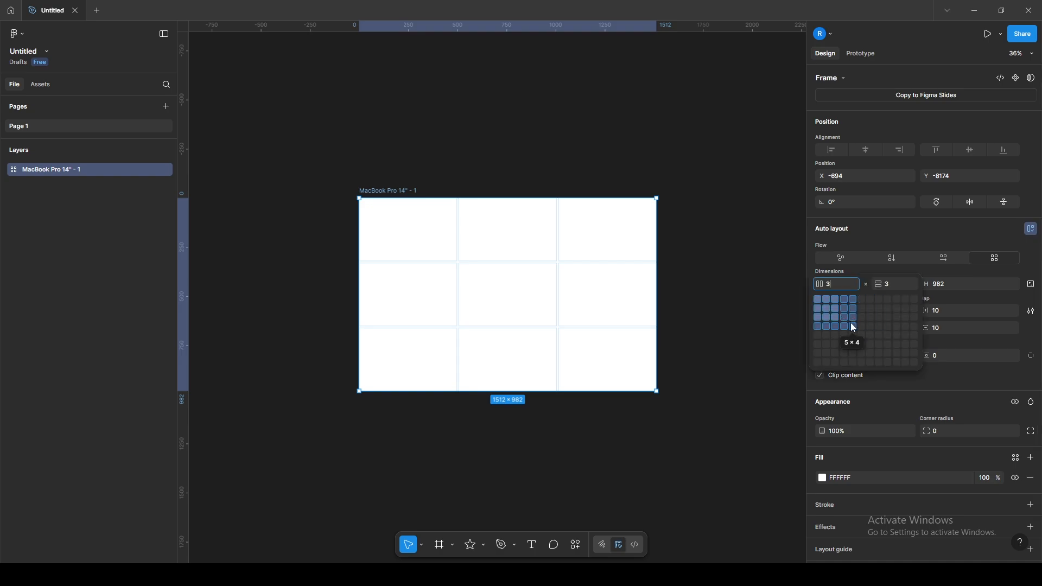
left_click(851, 332)
left_click(735, 255)
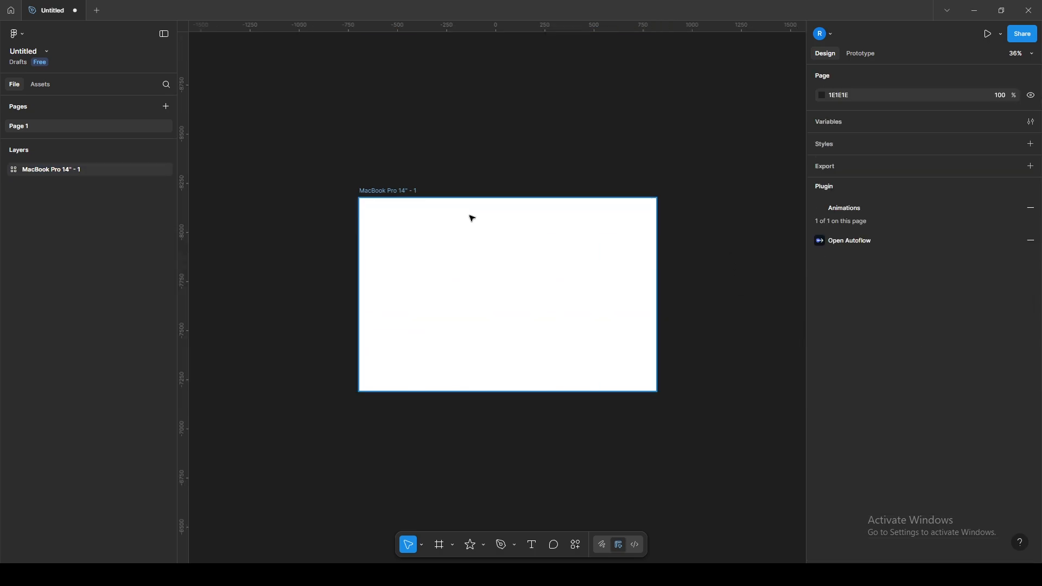
Step: Draw a small frame of about 258 × 183 on the empty canvas below the MacBook Pro 14" frame
scroll(457, 291, "down", 1)
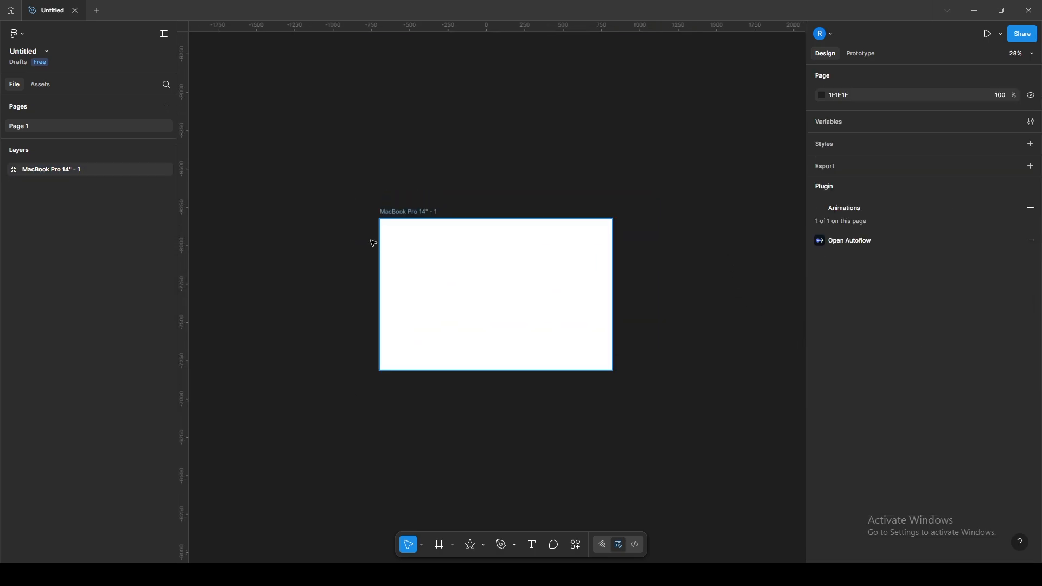
left_click(438, 544)
left_click_drag(410, 438, 450, 466)
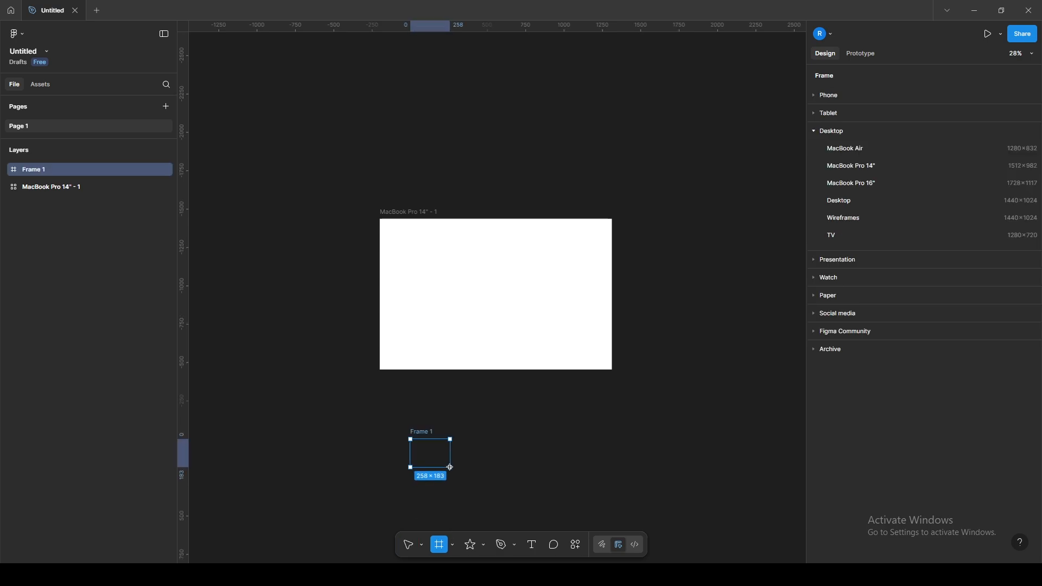
left_click(498, 448)
Step: Fill the small frame with red FF0000 and move it into the first cell of the grid
left_click(427, 448)
left_click(822, 386)
left_click_drag(732, 348, 797, 339)
left_click(795, 296)
left_click_drag(436, 451, 411, 234)
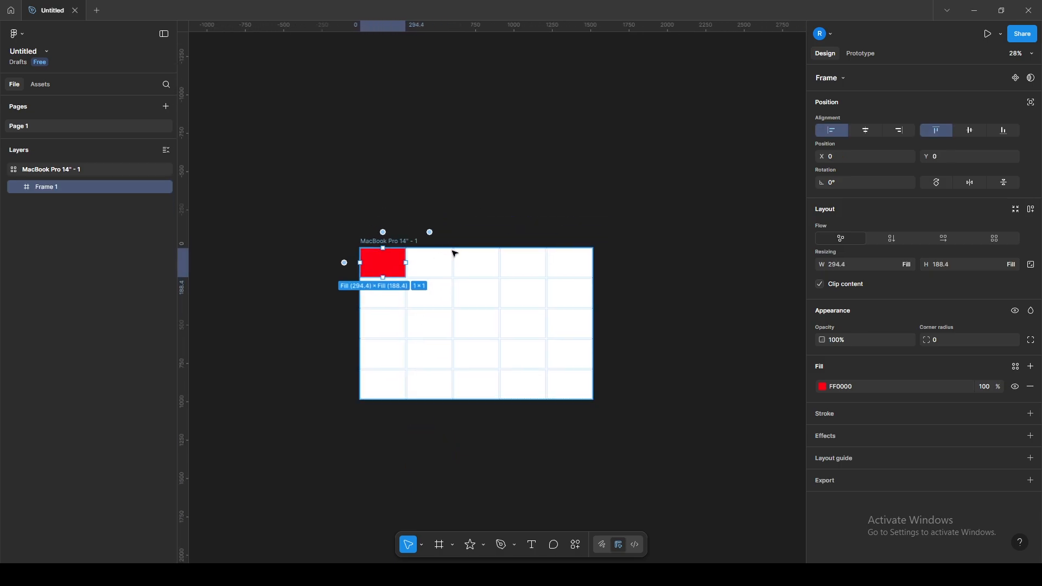
Step: Duplicate the red frame four times to fill the remaining cells of the grid's first row
key("ctrl+d")
key("ctrl+d")
key("ctrl+d")
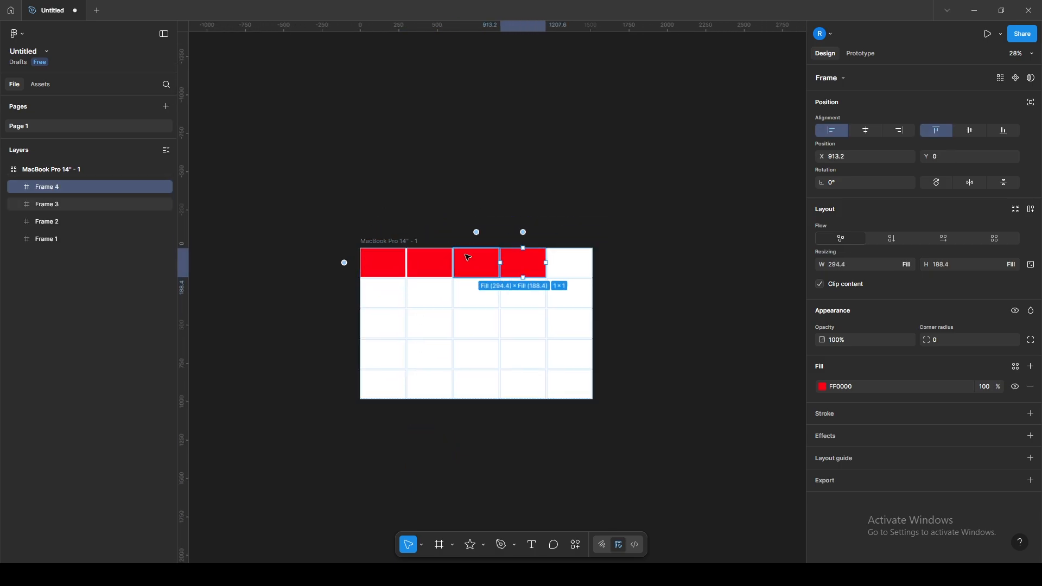
key("ctrl+d")
Step: Select the five red frames of the first row and duplicate them into the second row
left_click_drag(342, 217, 580, 272)
key("ctrl+d")
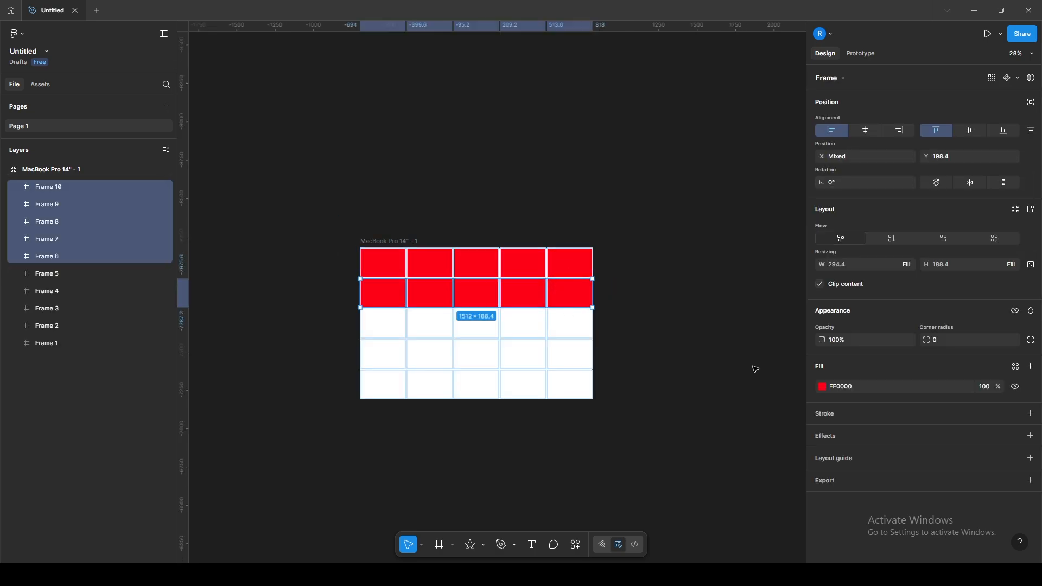
key("ctrl+z")
key("ctrl+shift+z")
Step: Change the fill of the five second-row frames to muted blue 427E9D
left_click(822, 386)
left_click_drag(751, 358, 749, 453)
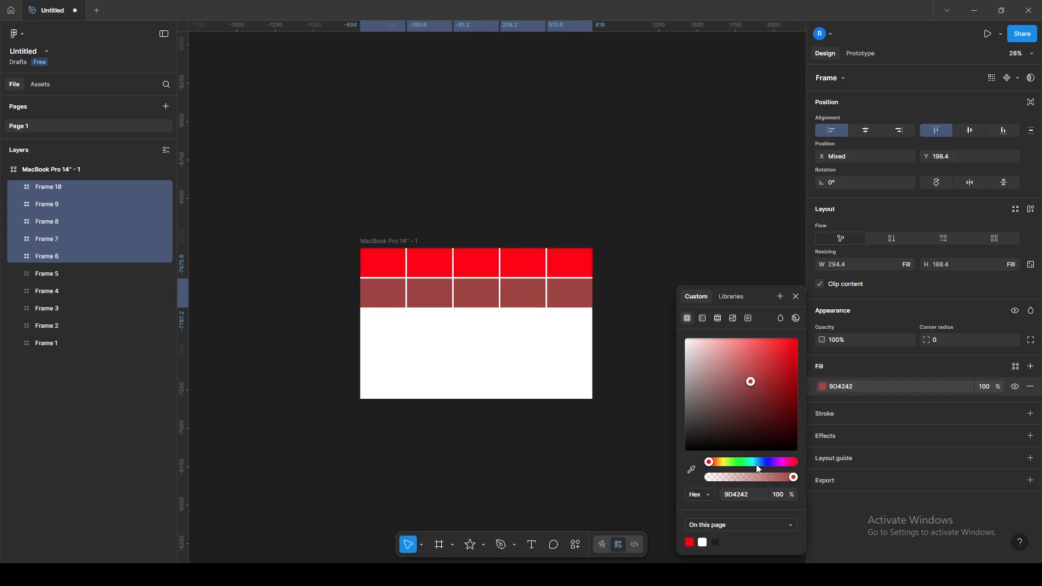
left_click(758, 463)
left_click(693, 280)
Step: Change the fill of the last frame in the first row to bright green
left_click(573, 264)
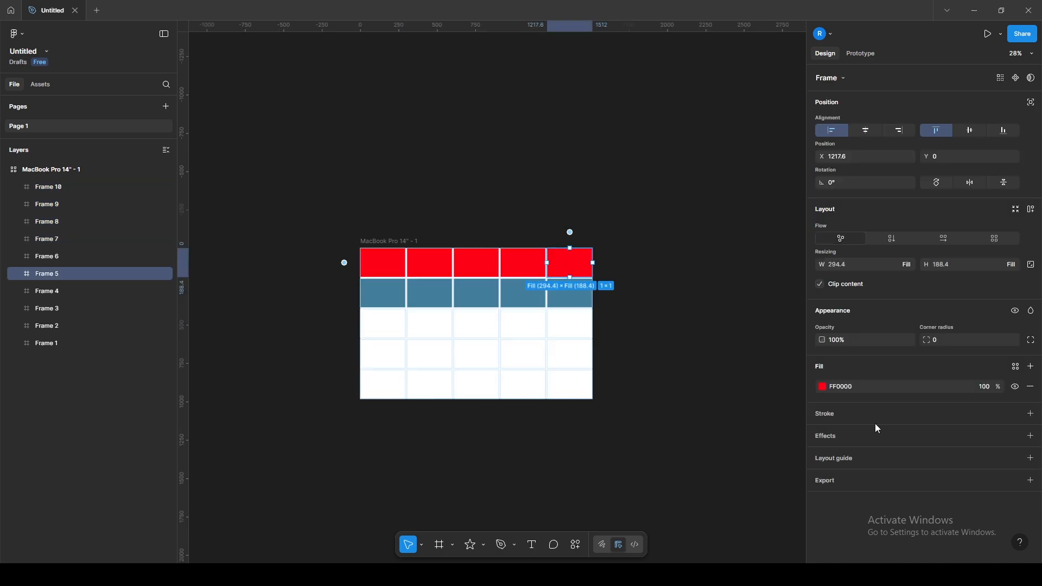
left_click(822, 386)
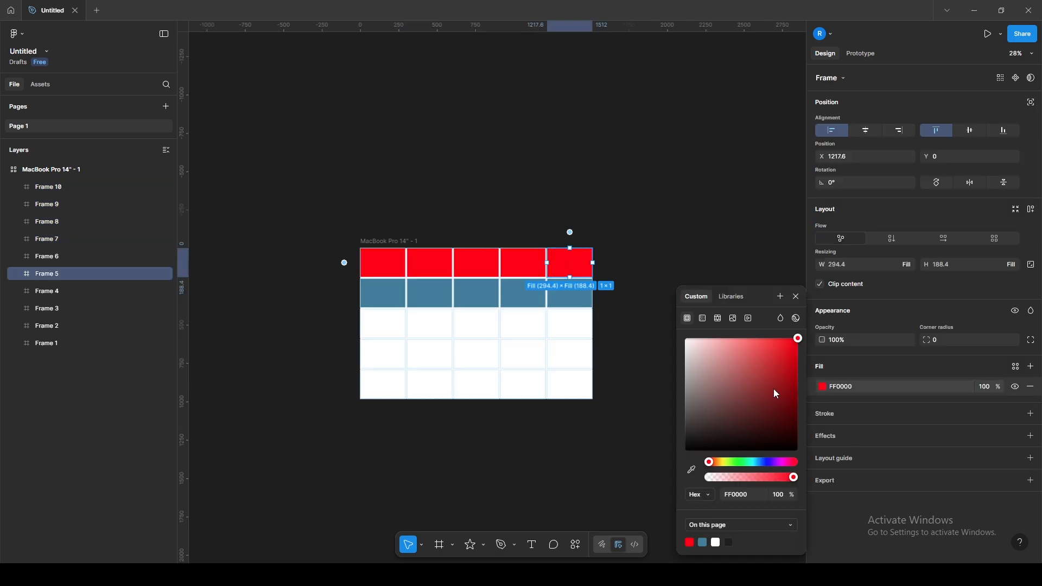
left_click(746, 462)
left_click(572, 293)
Step: Change the fill of the last frame in the second row to yellow-green B1D803
left_click(572, 293)
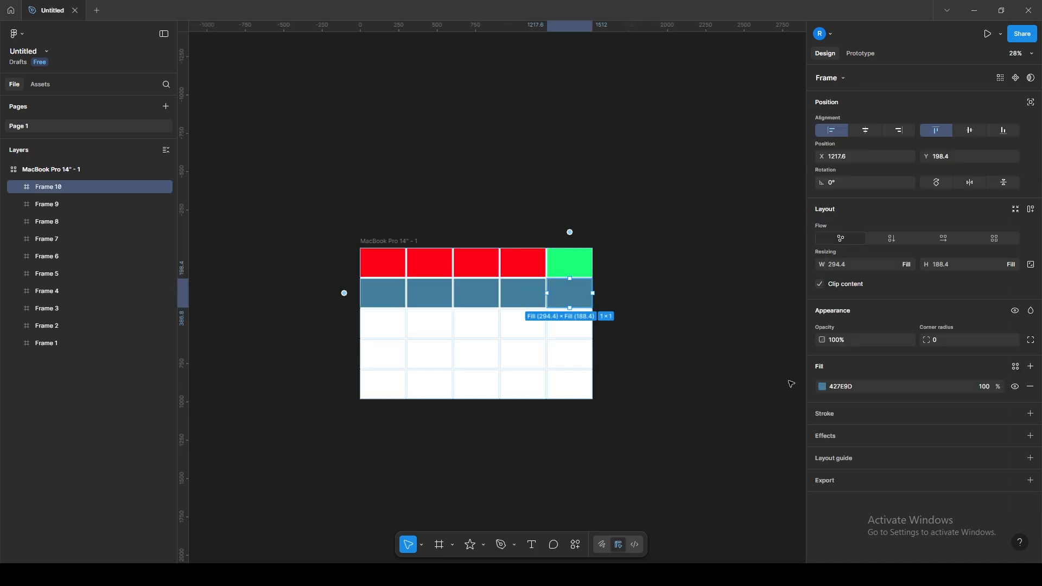
left_click(822, 386)
left_click_drag(759, 461, 726, 462)
left_click_drag(781, 380, 797, 369)
left_click(663, 230)
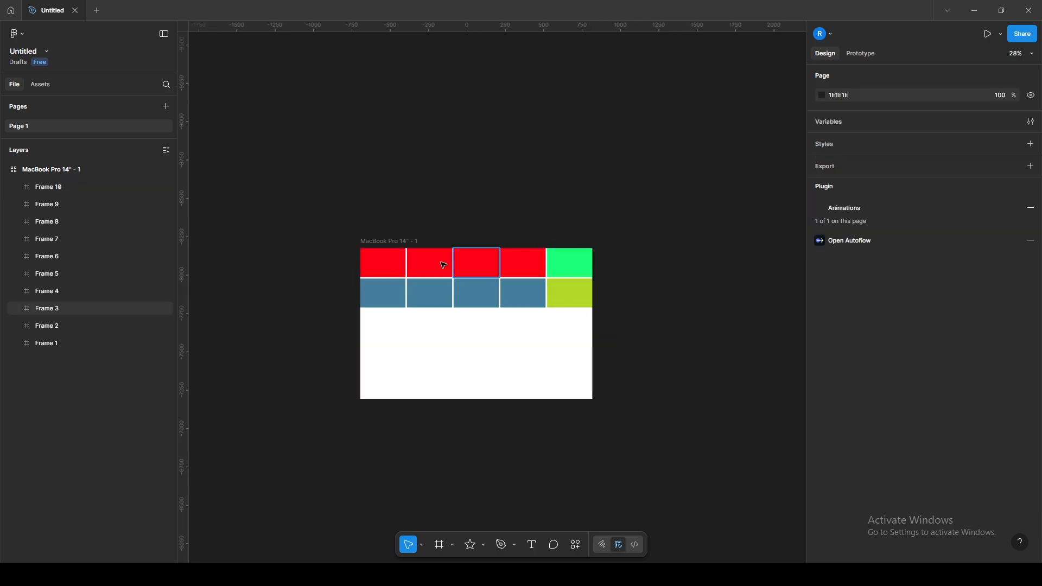
Step: Select all five second-row frames and duplicate them into the third row
left_click(386, 302)
left_click(325, 293)
left_click_drag(326, 291, 661, 303)
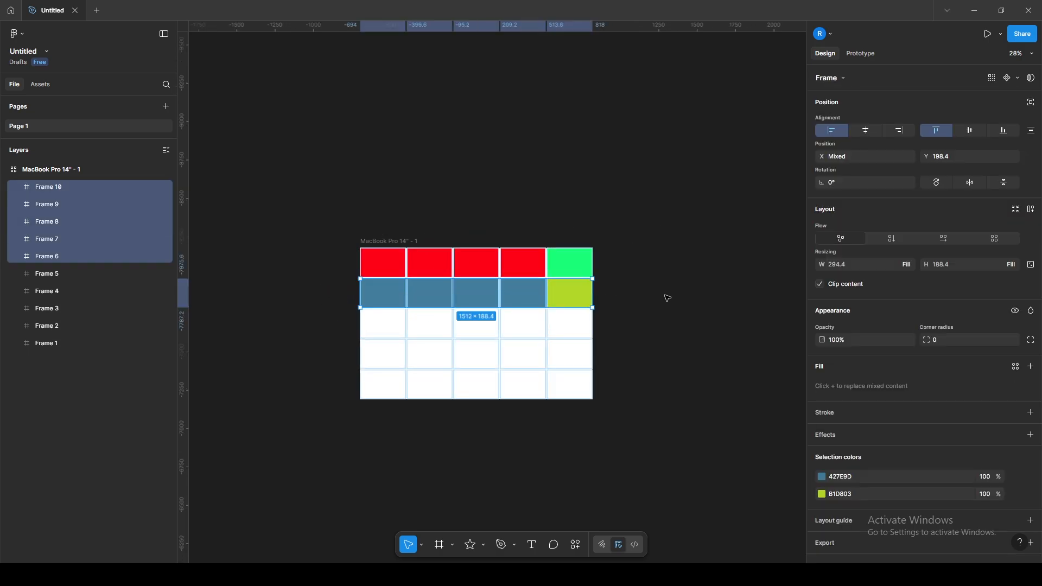
key("ctrl+d")
left_click(651, 297)
Step: Change the fill of the last frame in the third row to magenta D803AA
left_click(568, 320)
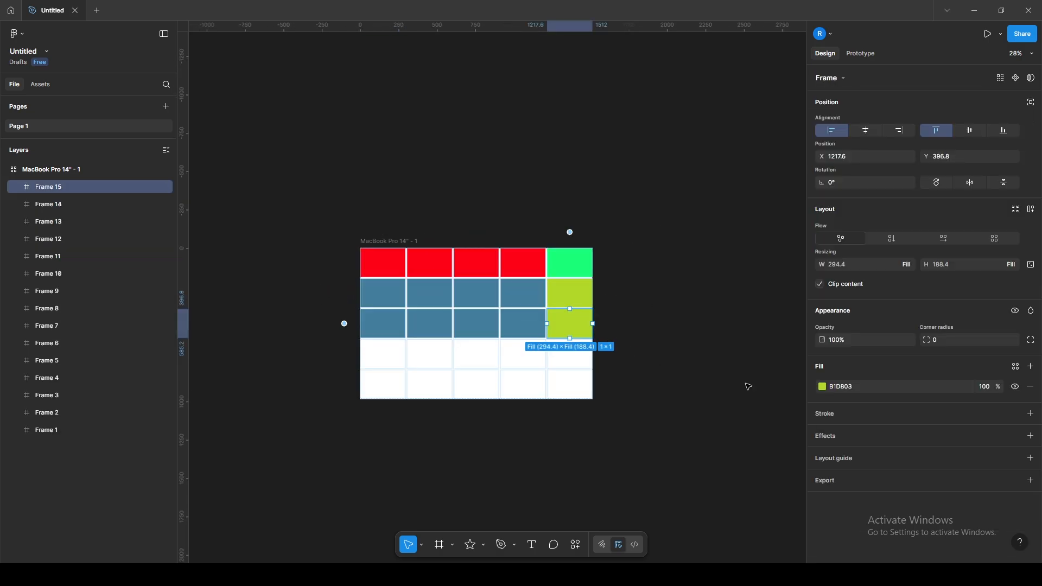
left_click(821, 388)
left_click(775, 462)
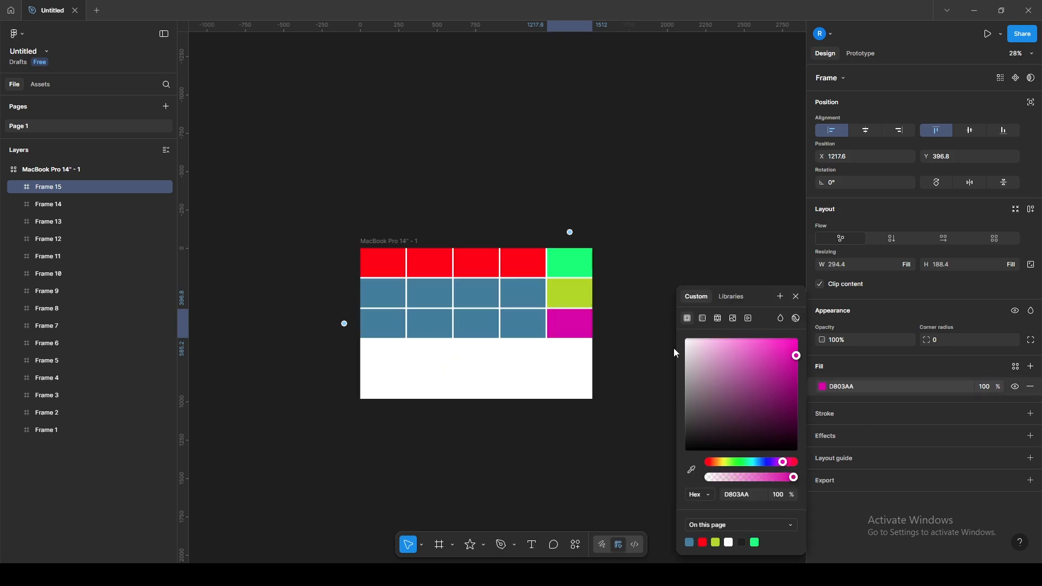
left_click(629, 358)
Step: Select the four blue frames in the third row and change their fill to purple
left_click(481, 323)
left_click(481, 324, "shift")
left_click(429, 324, "shift")
left_click(387, 331, "shift")
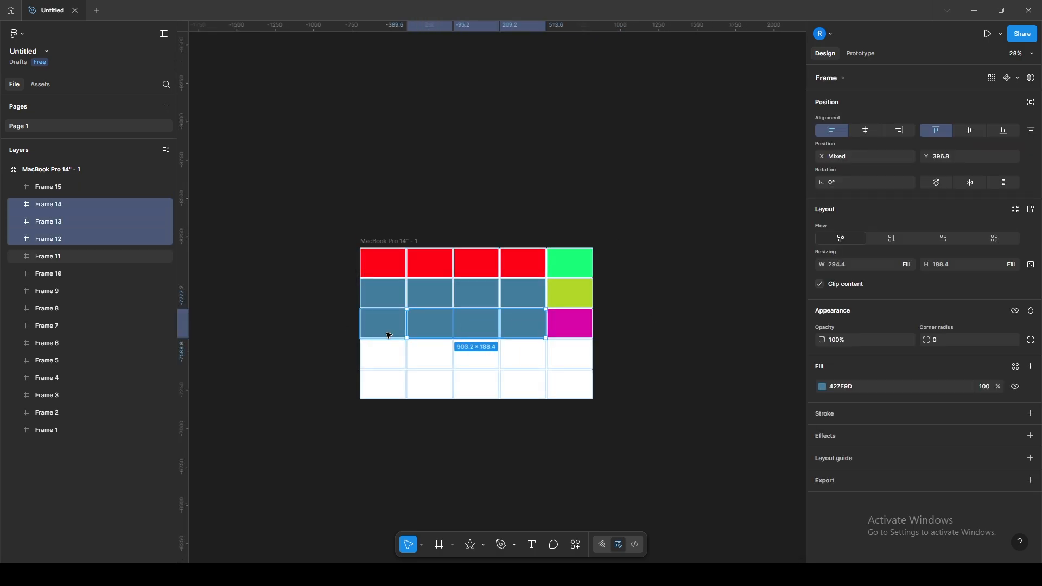
left_click(820, 387)
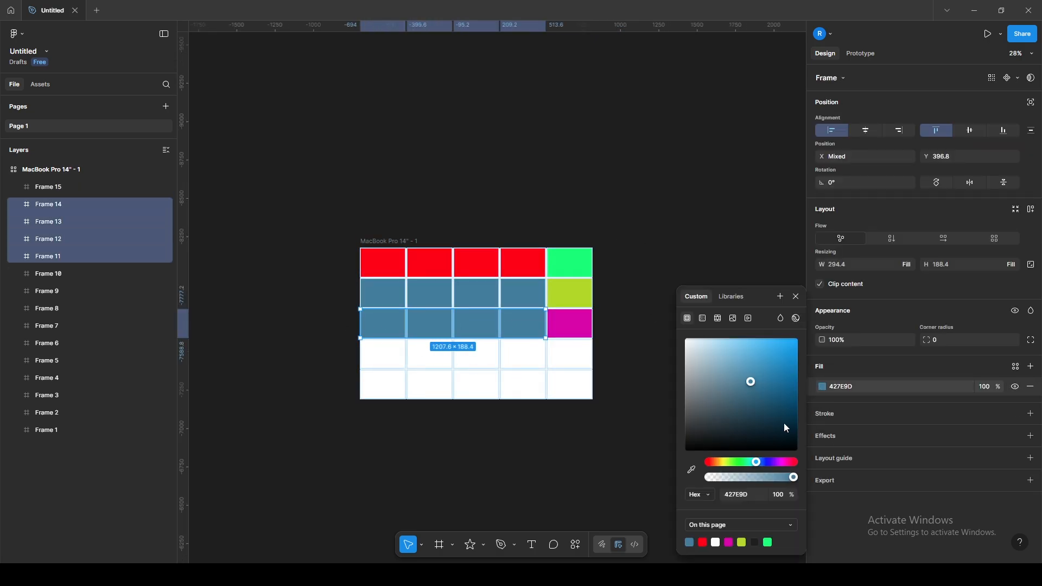
left_click(770, 462)
left_click(676, 204)
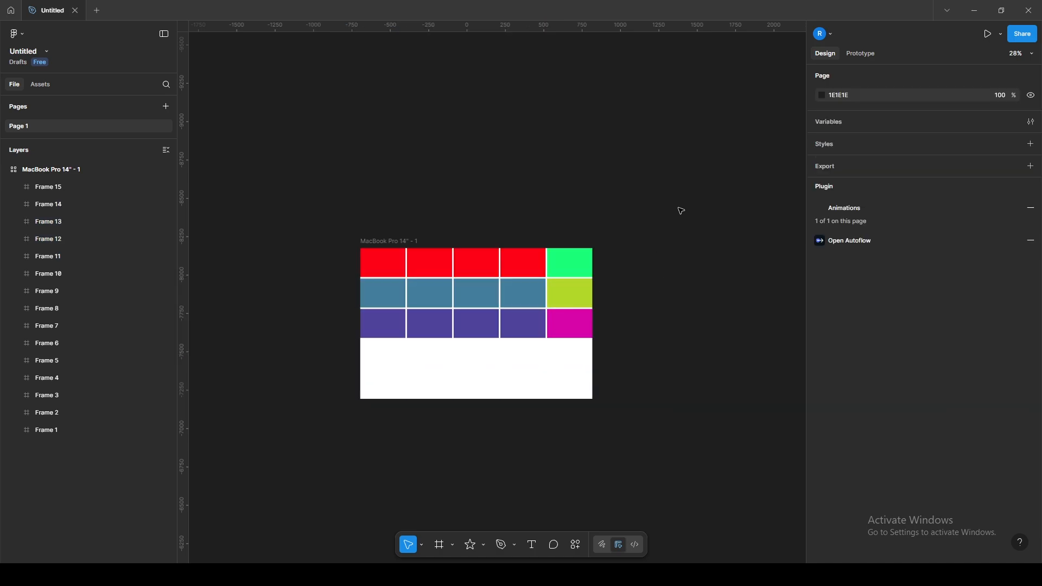
Step: Duplicate the five third-row frames into the fourth row, and delete the copies
left_click(402, 242)
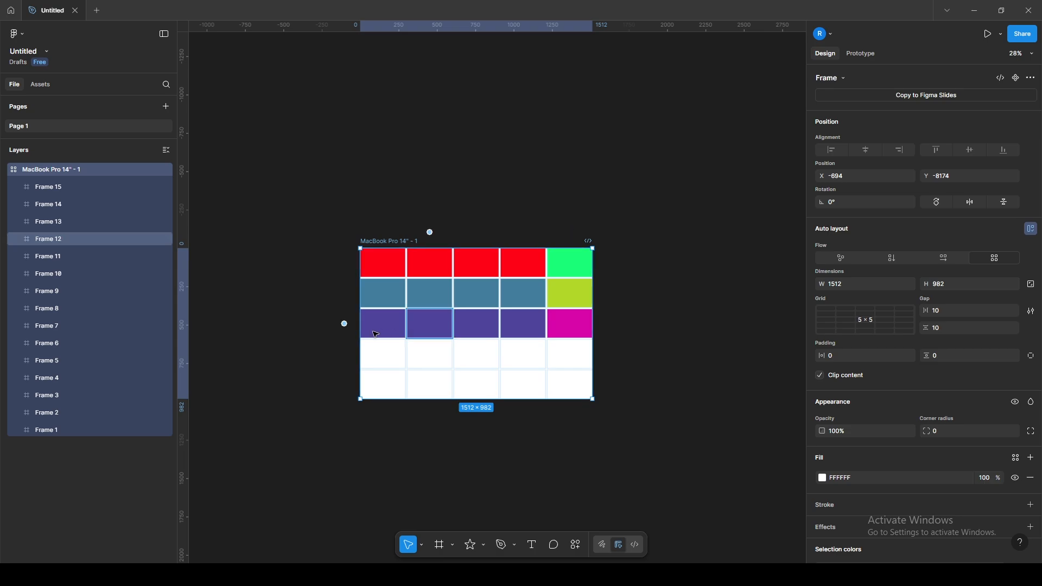
left_click(396, 330)
left_click(433, 330, "shift")
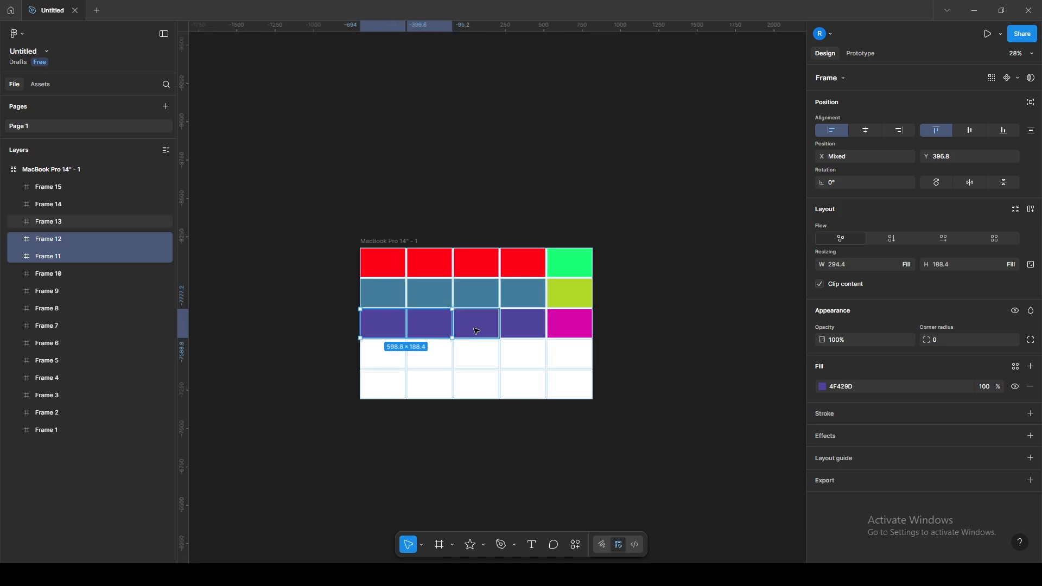
left_click(477, 329, "shift")
left_click(527, 330, "shift")
left_click_drag(322, 324, 580, 329)
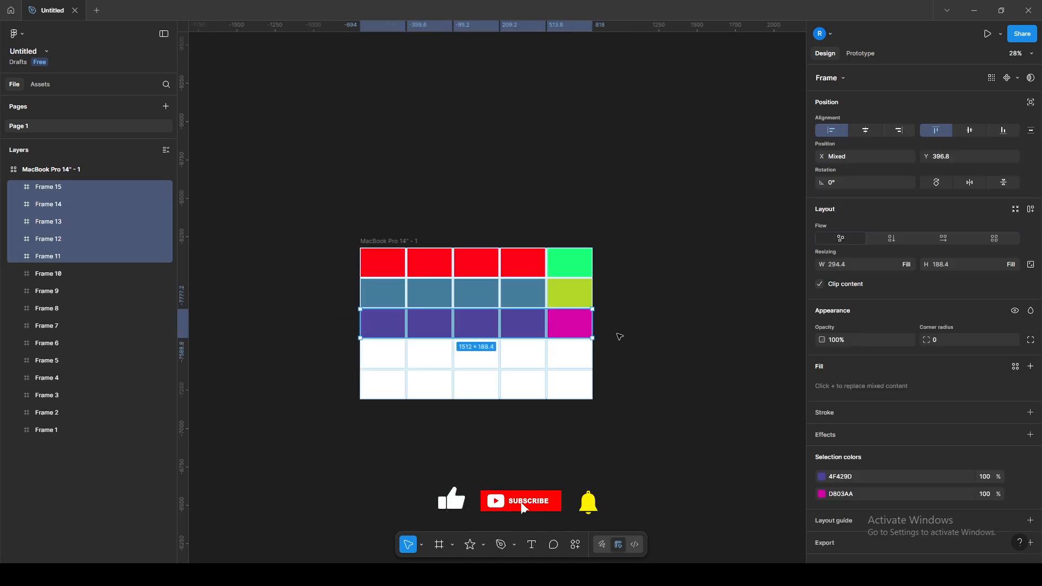
key("ctrl+d")
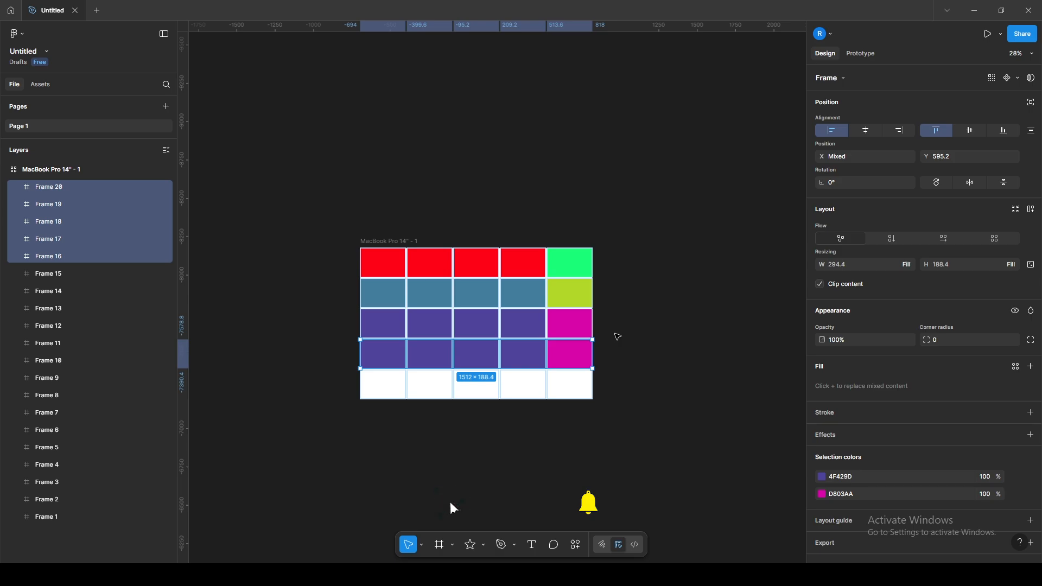
key("Delete")
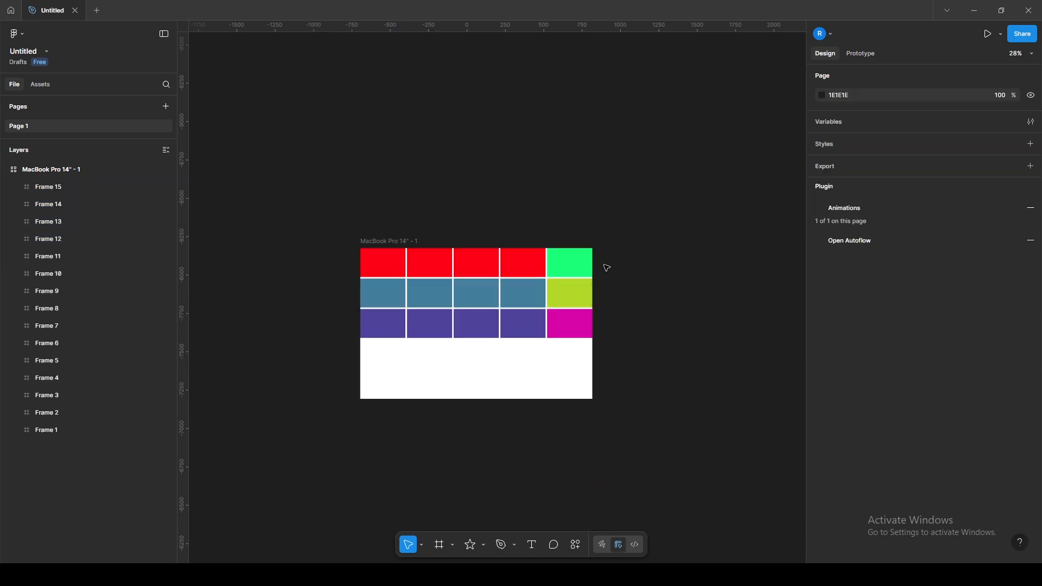
Step: Try duplicating the green, yellow-green and magenta frames of the last column, and undo the copies
left_click_drag(606, 263, 575, 328)
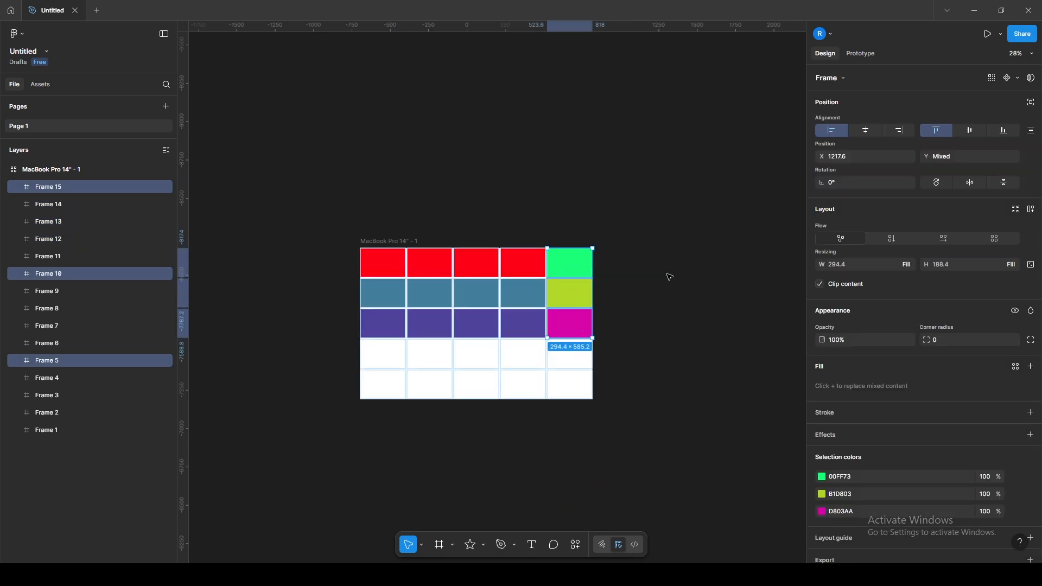
key("ctrl+d")
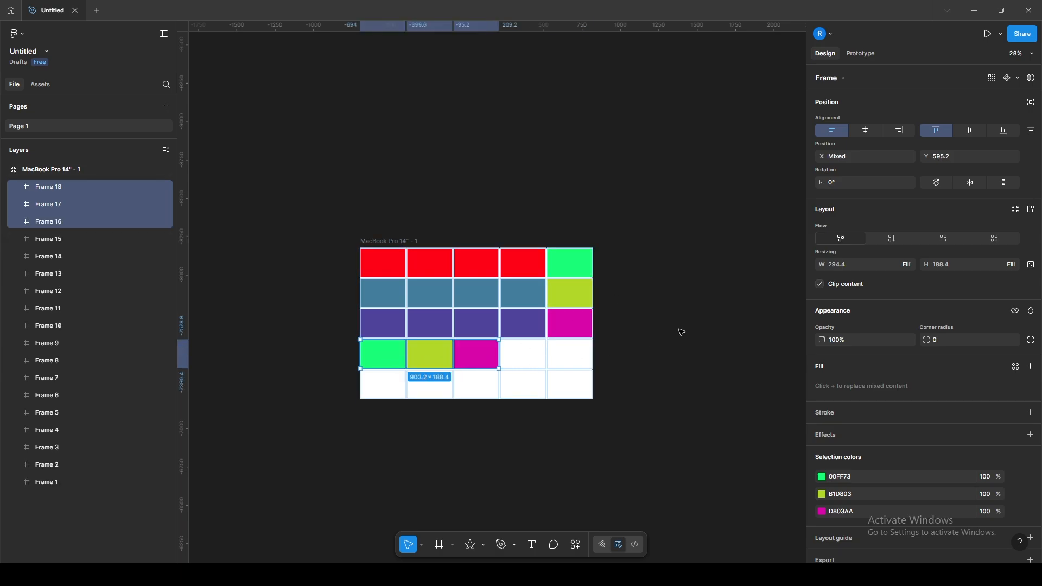
key("ctrl+z")
left_click(608, 284)
left_click_drag(638, 262, 564, 335)
key("ctrl+d")
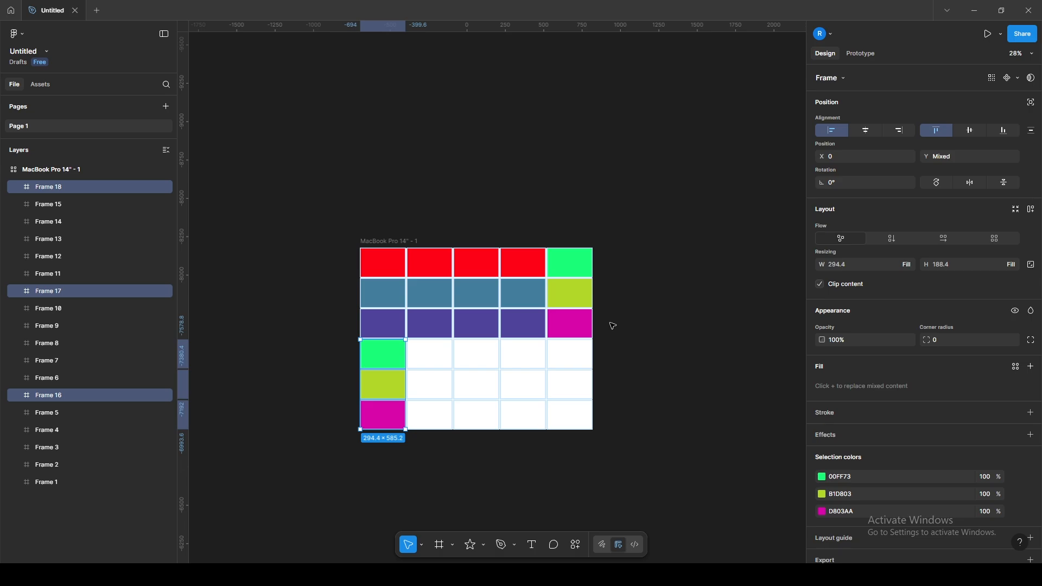
key("ctrl+z")
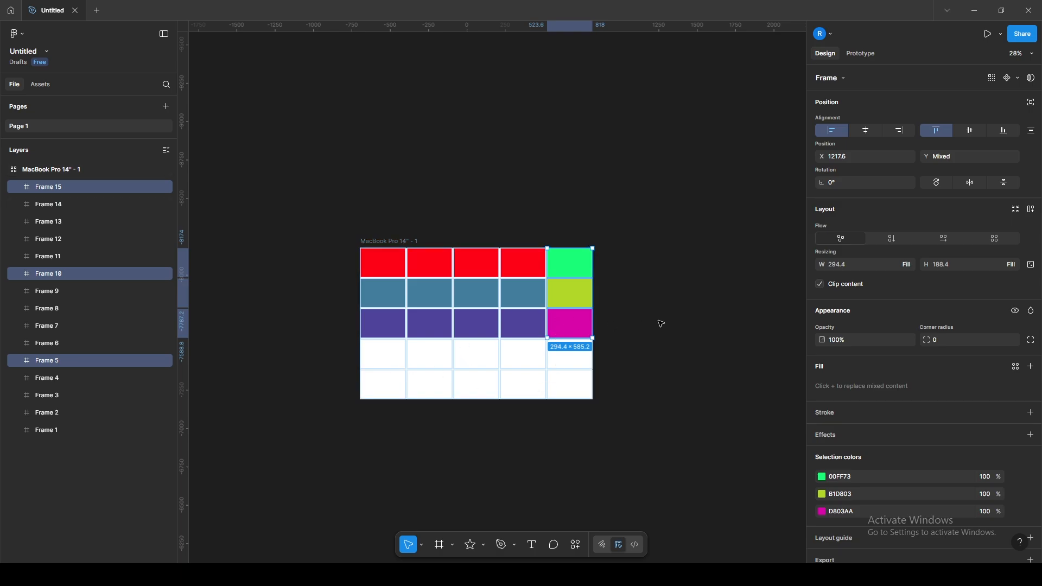
key("ctrl+d")
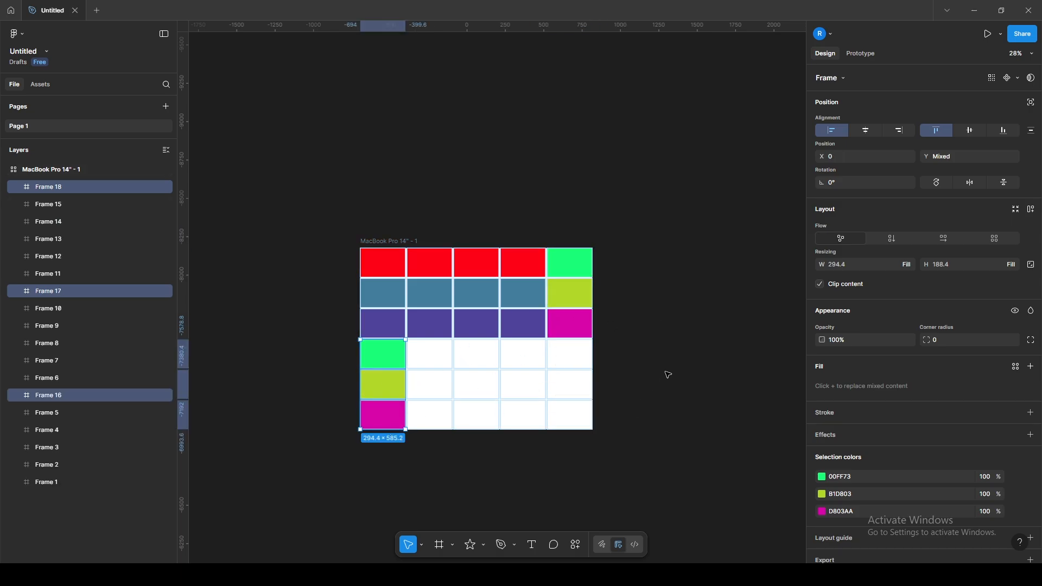
key("ctrl+z")
key("ctrl+z")
Step: Widen the grid gaps to 40 horizontally and 33 vertically
left_click_drag(412, 293, 427, 311)
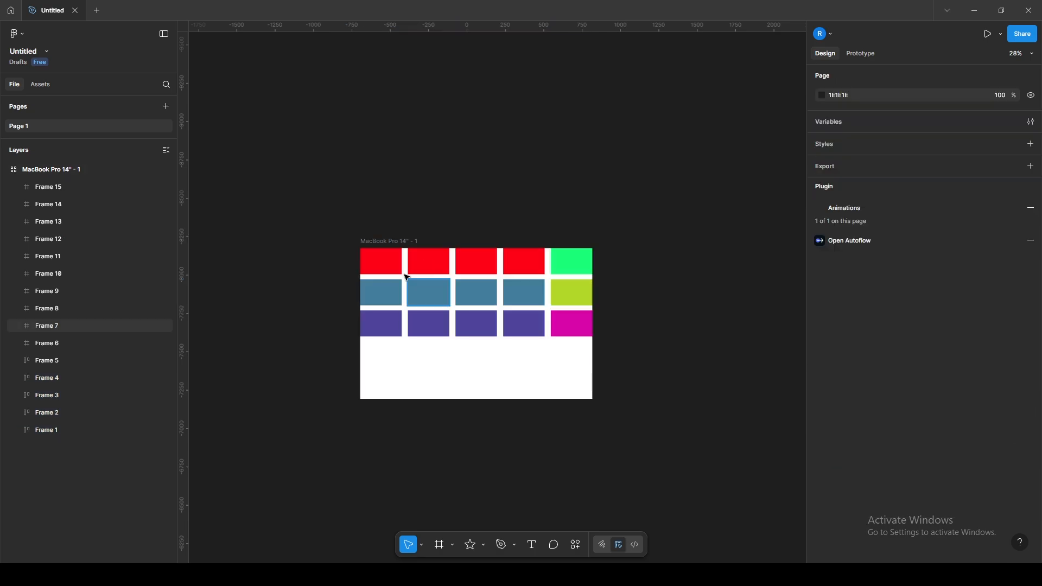
Step: Select the five first-row frames and move them together into the third row
left_click_drag(328, 262, 585, 264)
left_click_drag(431, 277, 426, 310)
left_click_drag(438, 260, 435, 313)
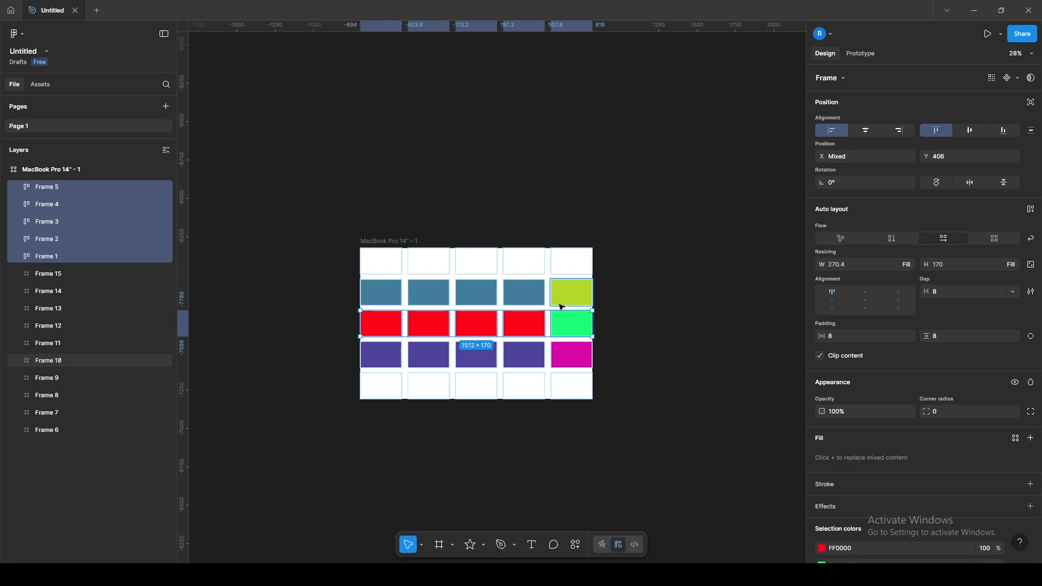
key("ctrl+z")
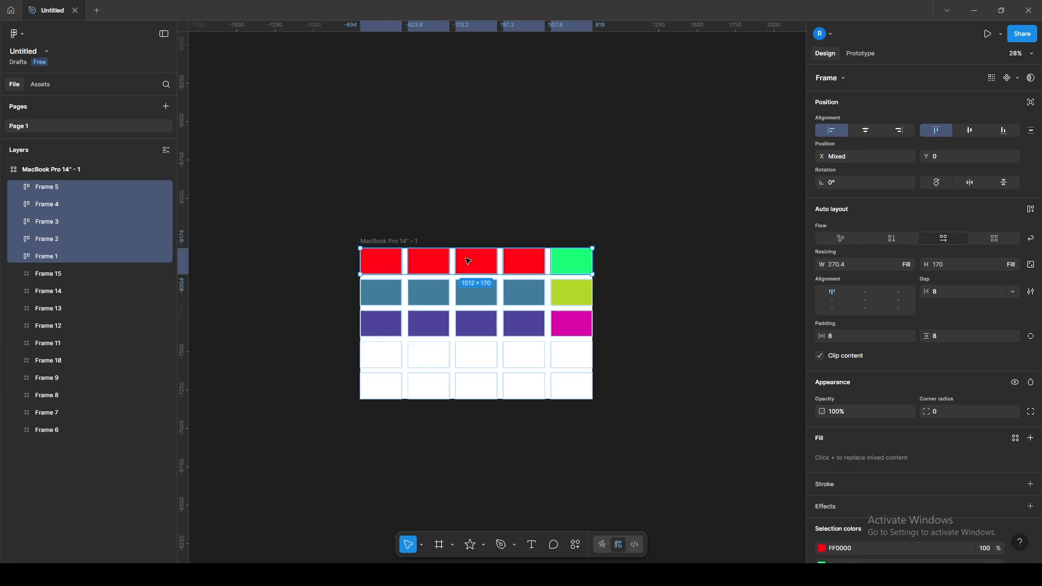
left_click_drag(438, 259, 423, 321)
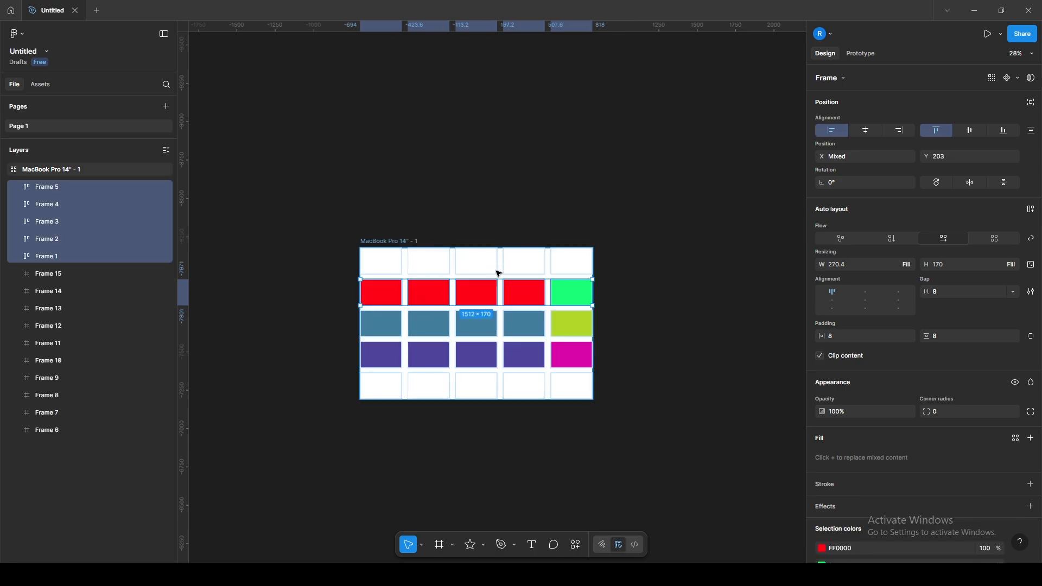
key("ctrl+z")
left_click_drag(487, 266, 482, 312)
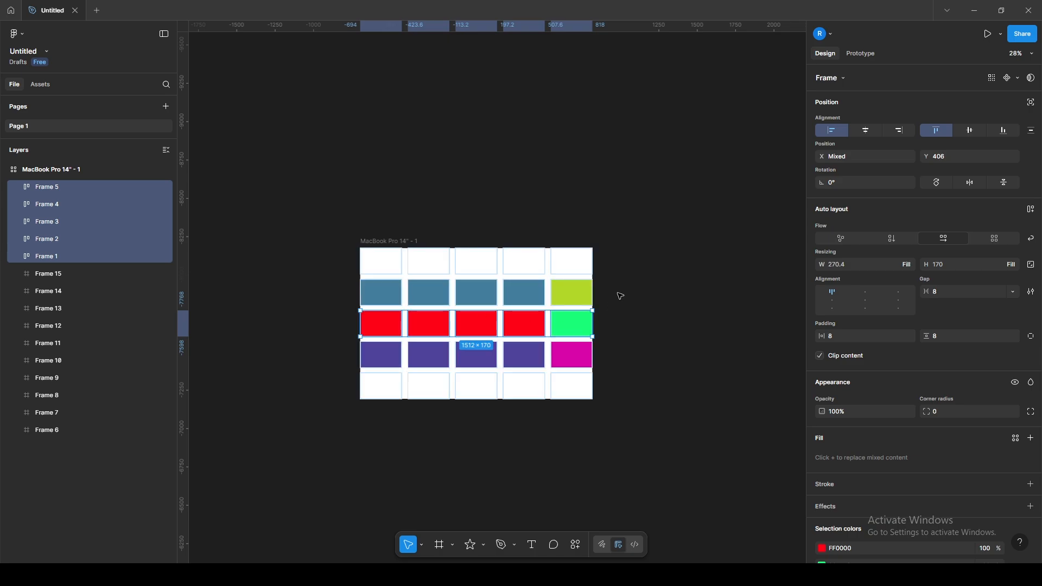
left_click(620, 296)
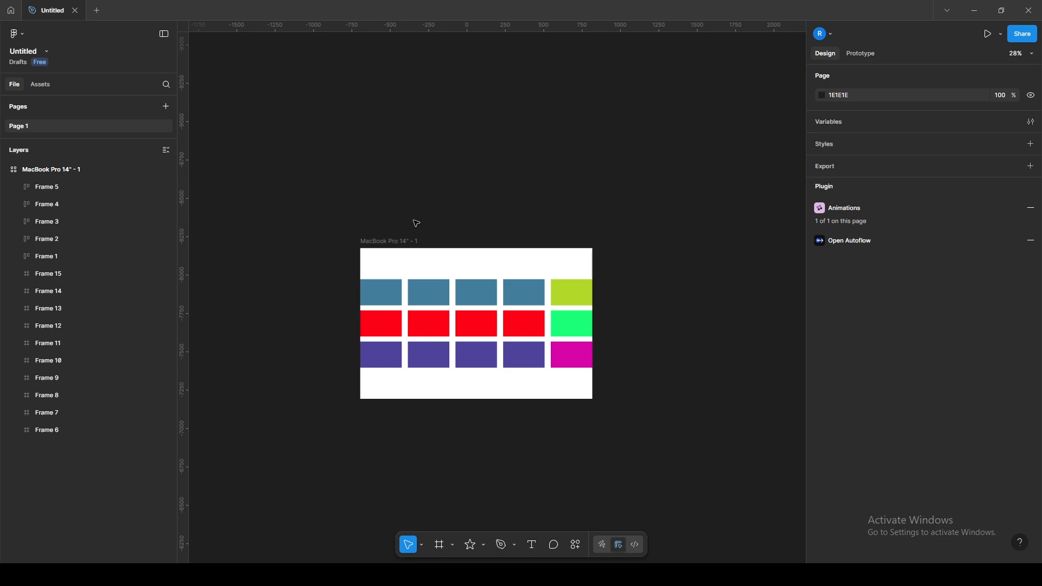
Step: Select all the coloured frames and check their height resizing options
left_click(401, 241)
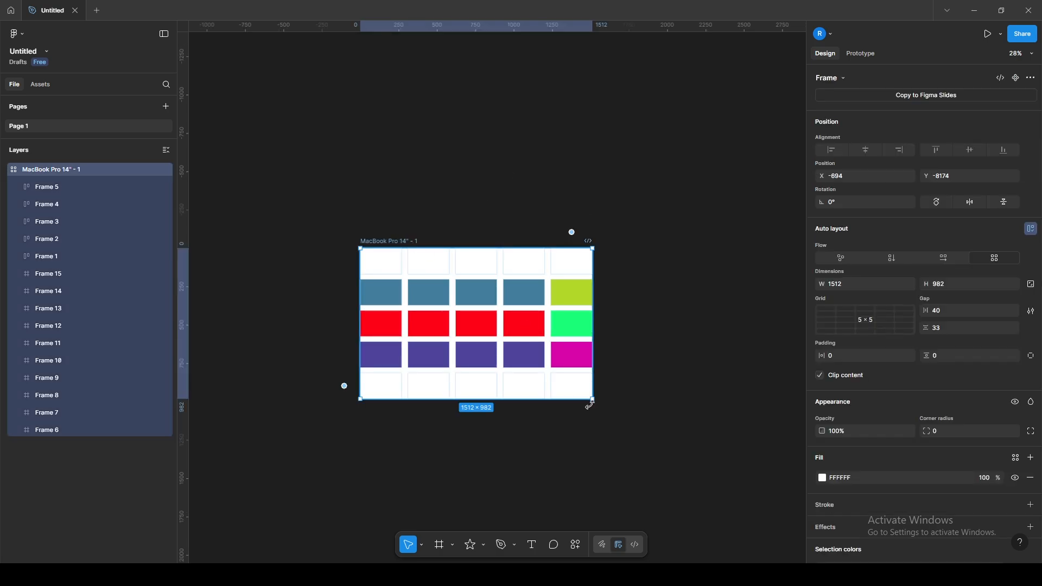
left_click(567, 323)
left_click(291, 318)
left_click_drag(594, 357, 328, 288)
left_click(1016, 265)
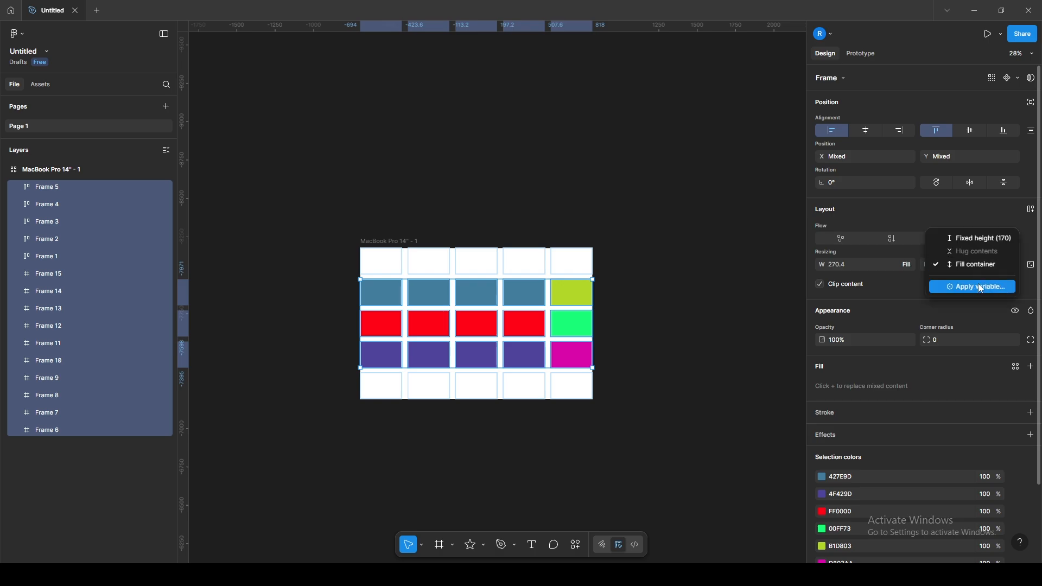
left_click(868, 269)
Step: Enlarge the MacBook Pro 14" grid frame to 1992 × 1477, and undo the resize
left_click(395, 247)
left_click(388, 240)
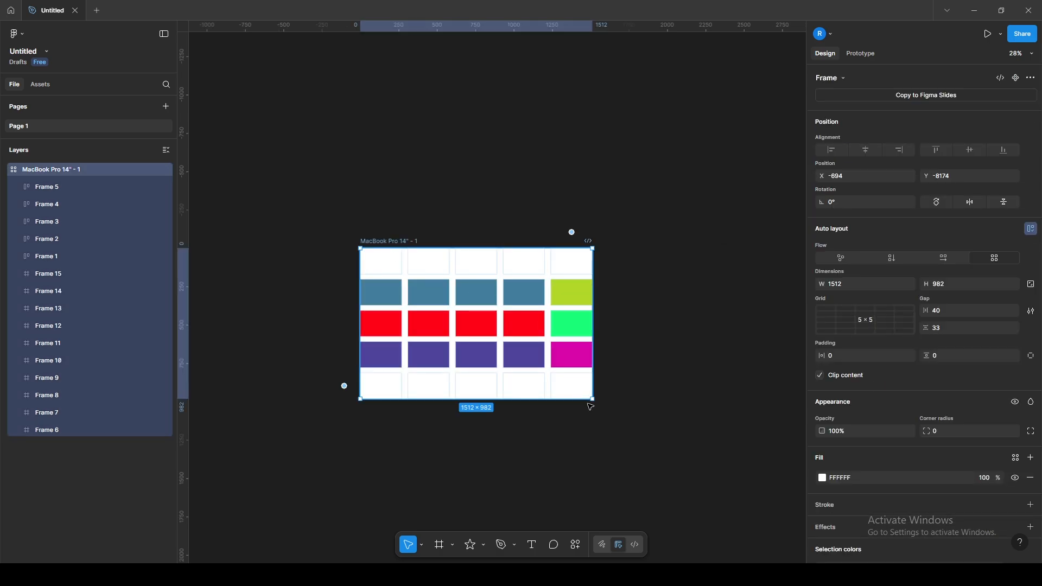
left_click_drag(593, 400, 668, 476)
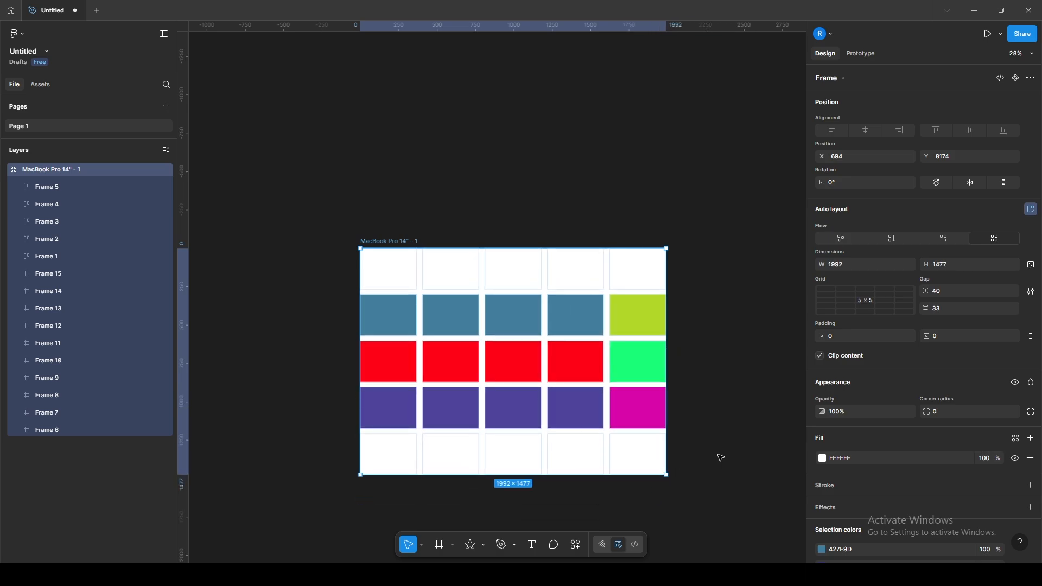
key("ctrl+z")
left_click(738, 397)
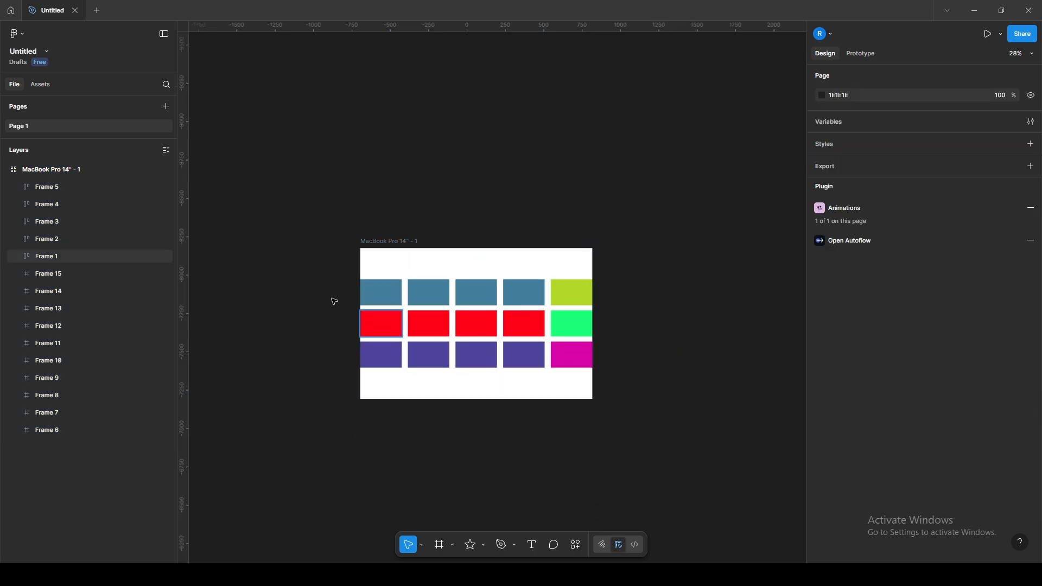
Step: Select all the coloured frames inside the grid and delete them
left_click_drag(321, 293, 599, 352)
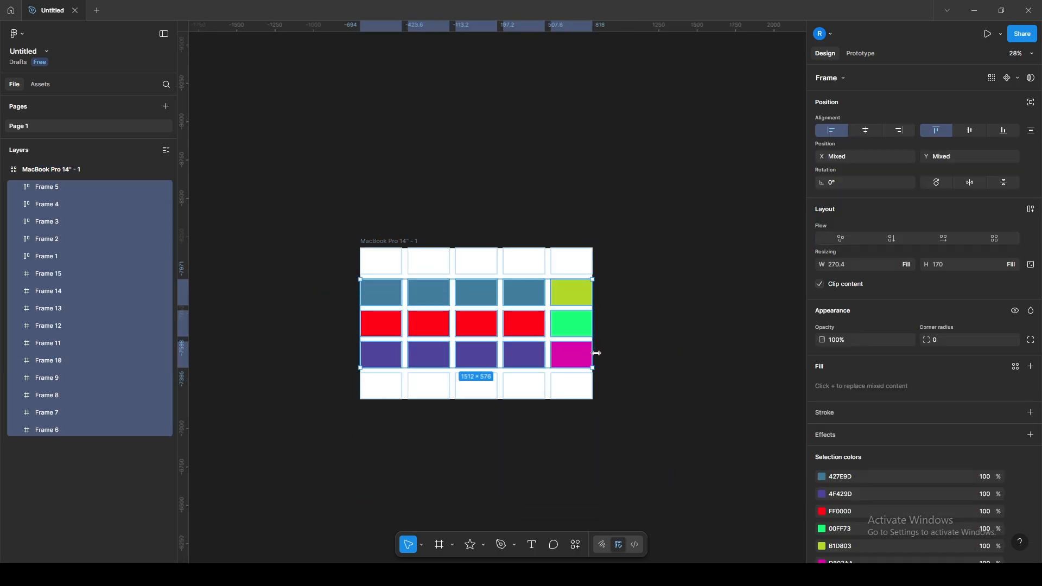
key("Delete")
Step: Add the text "Buy Now" outside the grid frame and wrap it in an auto layout frame
key("t")
left_click(635, 330)
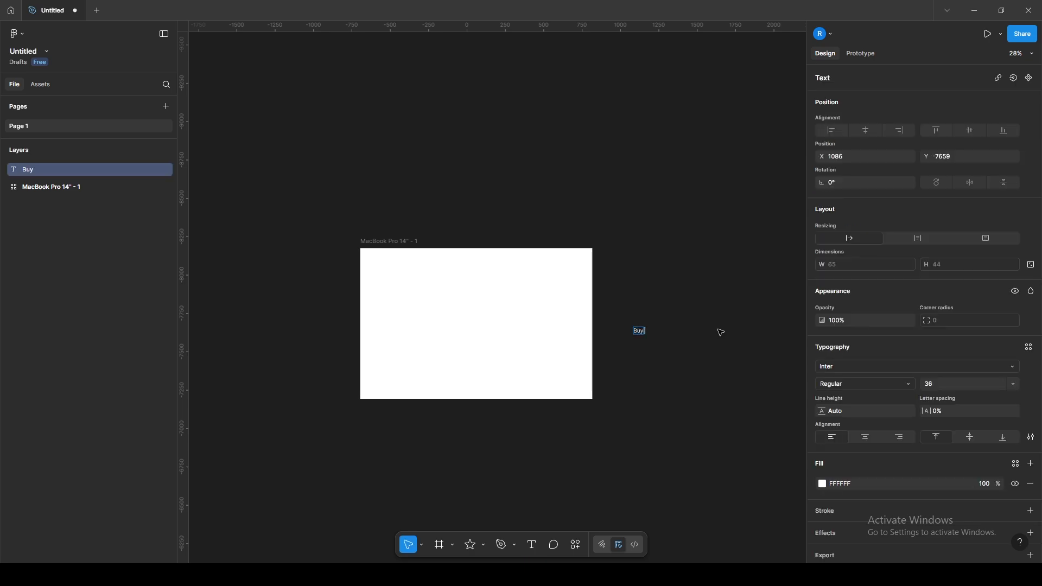
key("Escape")
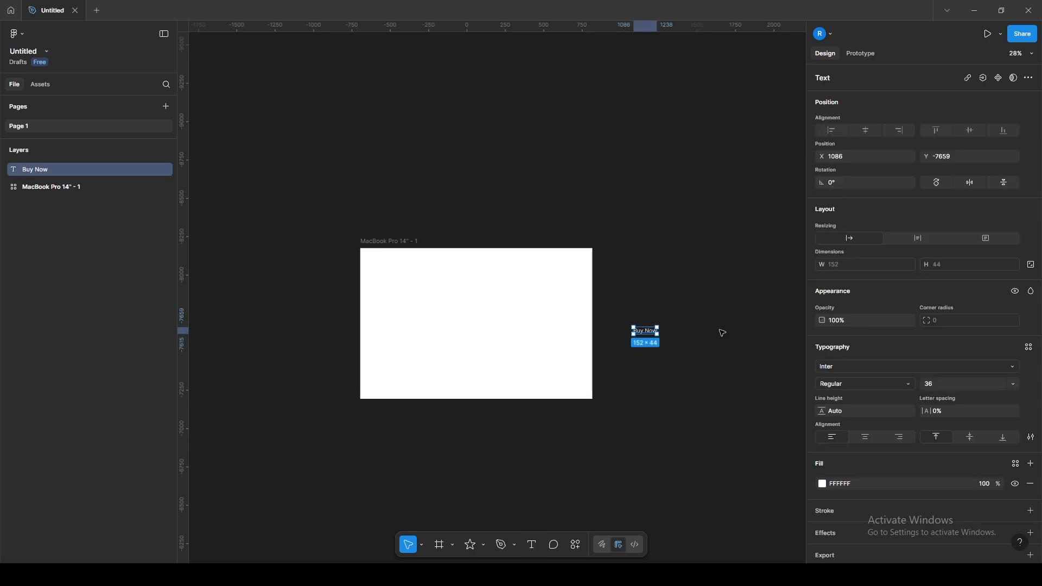
key("shift+a")
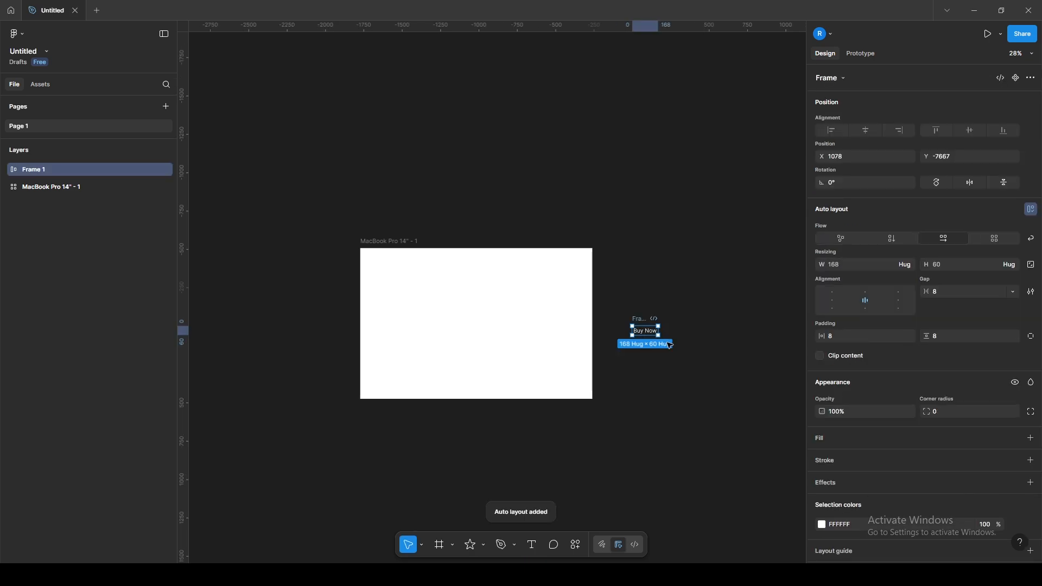
Step: Set the Buy Now frame's padding to 24 horizontally and 12 vertically
left_click(847, 339)
type("16")
key("Tab")
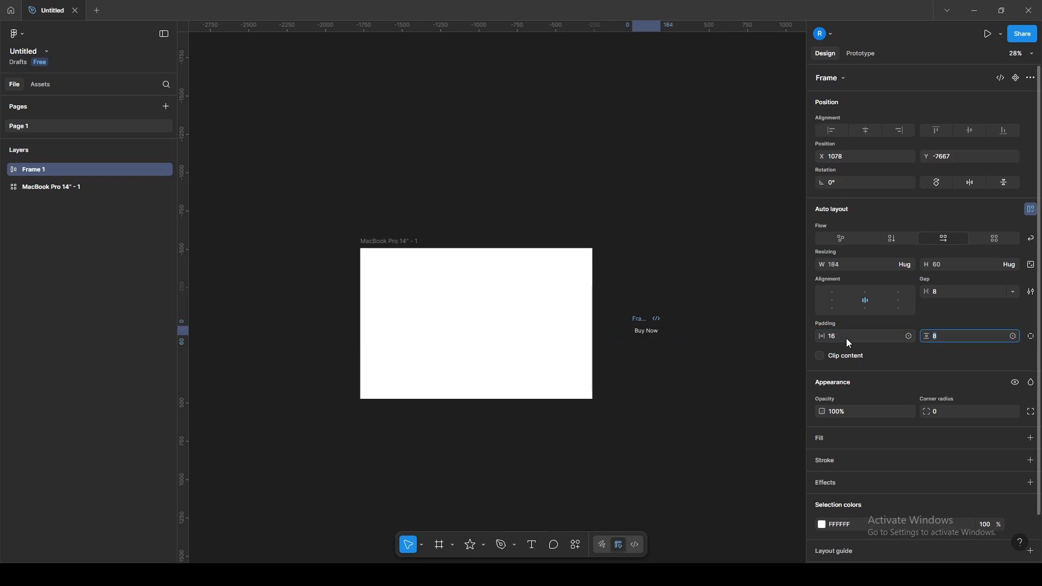
type("12")
key("Return")
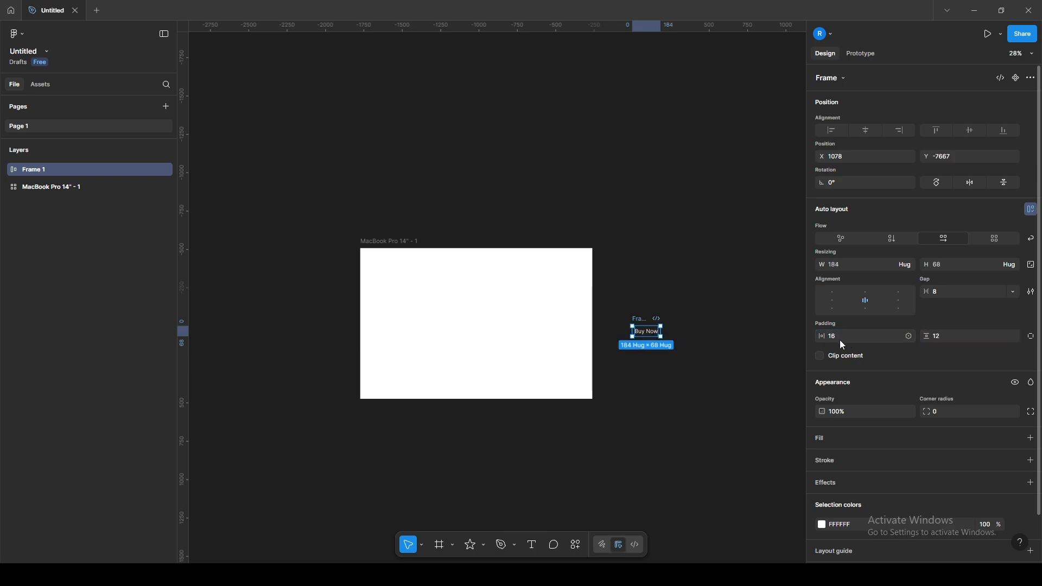
left_click(847, 341)
type("24")
key("Return")
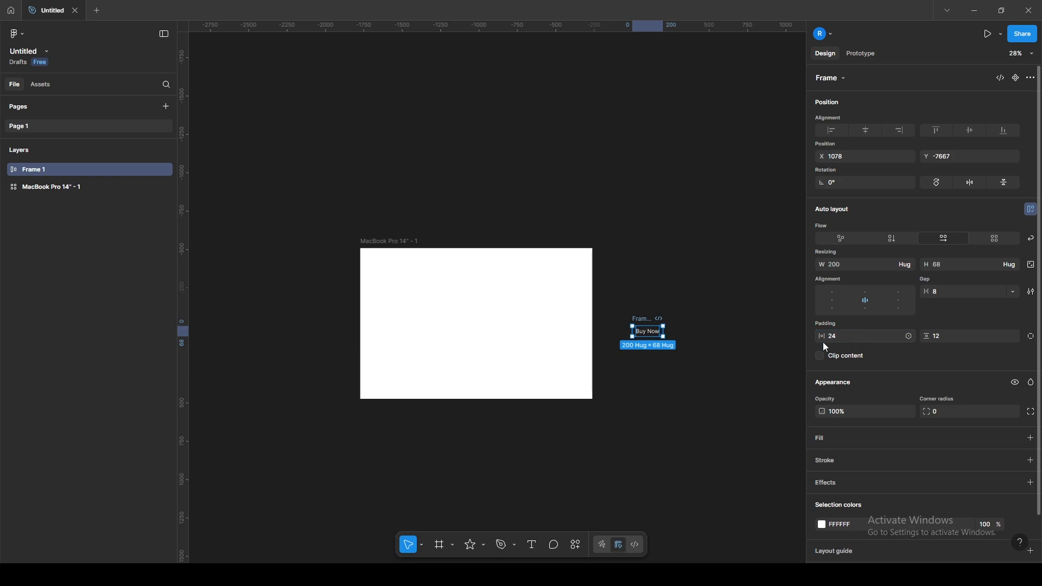
Step: Add a red FF0000 fill to the Buy Now frame
scroll(676, 338, "up", 3)
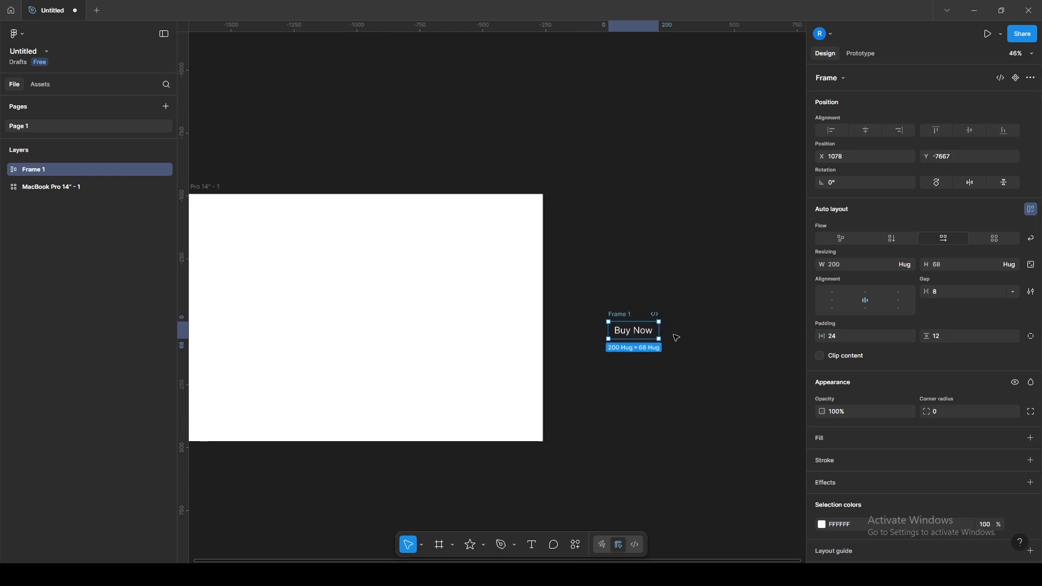
left_click(1030, 439)
left_click(800, 337)
left_click(797, 296)
left_click(617, 302)
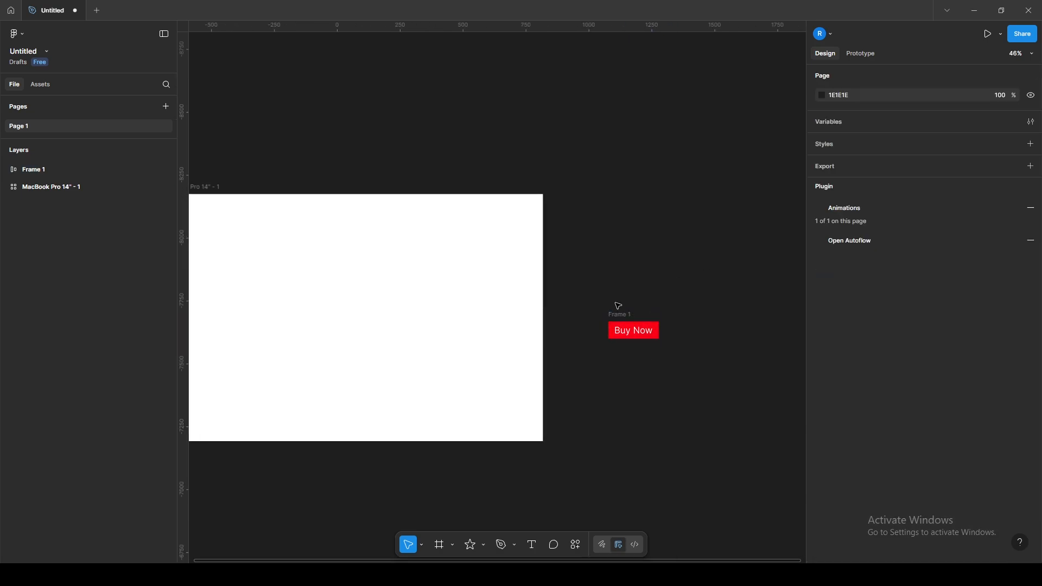
Step: Move the Buy Now button into the grid's first cell and set its width to fill the container
scroll(632, 293, "down", 3)
left_click(705, 323)
left_click_drag(496, 271, 441, 298)
scroll(445, 243, "up", 3)
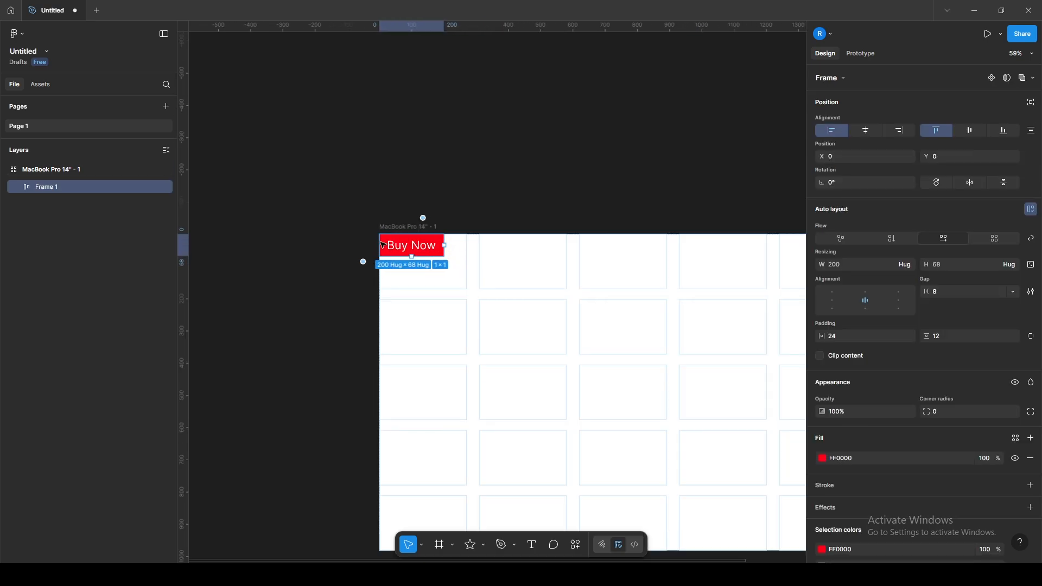
left_click(908, 265)
left_click(895, 277)
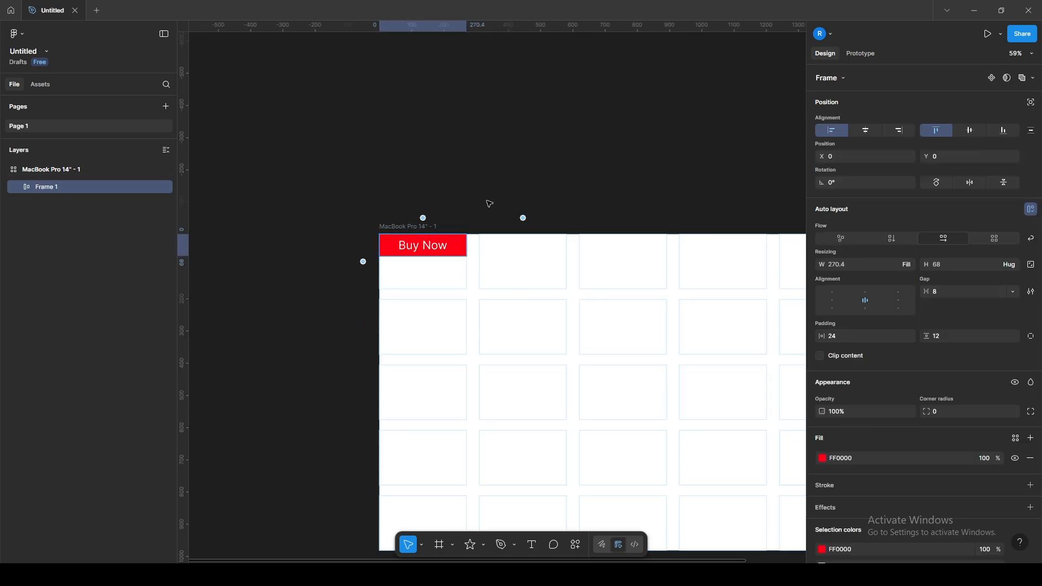
Step: Resize the MacBook Pro 14" grid frame to 1870 × 1008 and undo it, keeping the grid frame selected
left_click(519, 196)
left_click(383, 227)
scroll(622, 282, "down", 3)
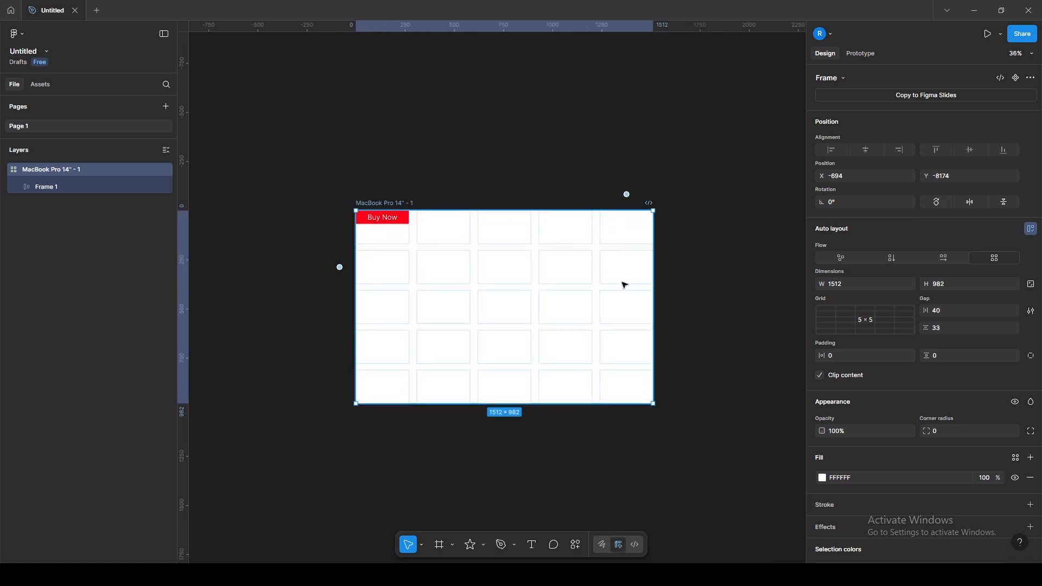
left_click_drag(650, 282, 656, 439)
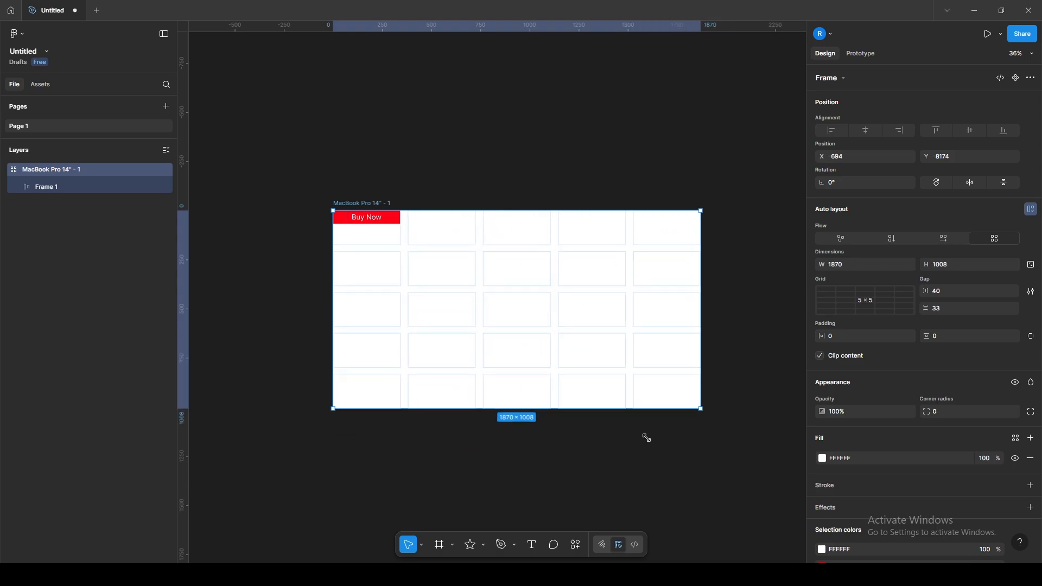
key("ctrl+z")
left_click(728, 300)
left_click(375, 249)
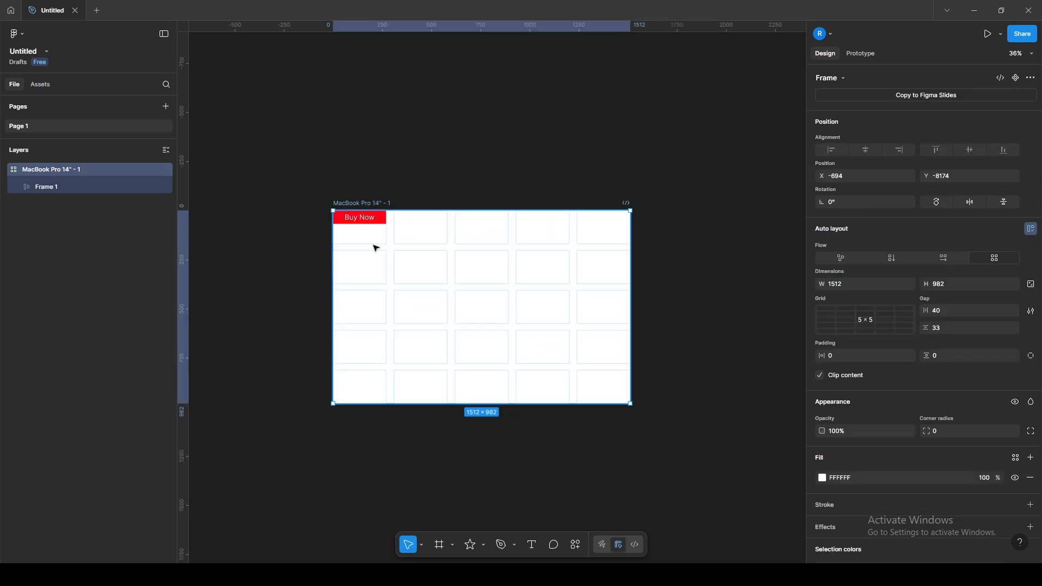
Step: Align the Buy Now button to the vertical centre of its grid cell and select the MacBook Pro 14" frame
left_click(380, 222)
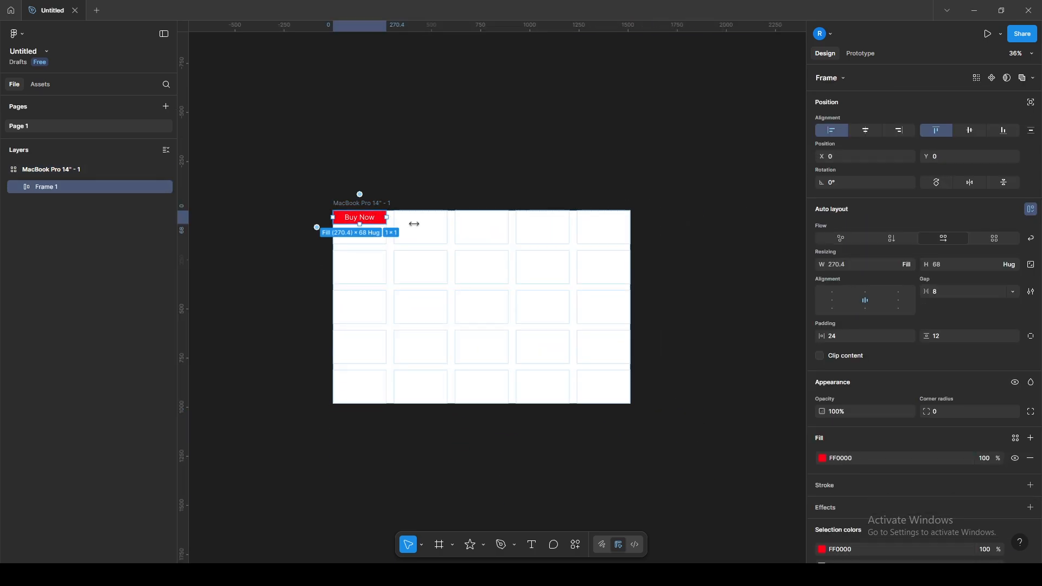
left_click(971, 133)
left_click(488, 169)
left_click(515, 294)
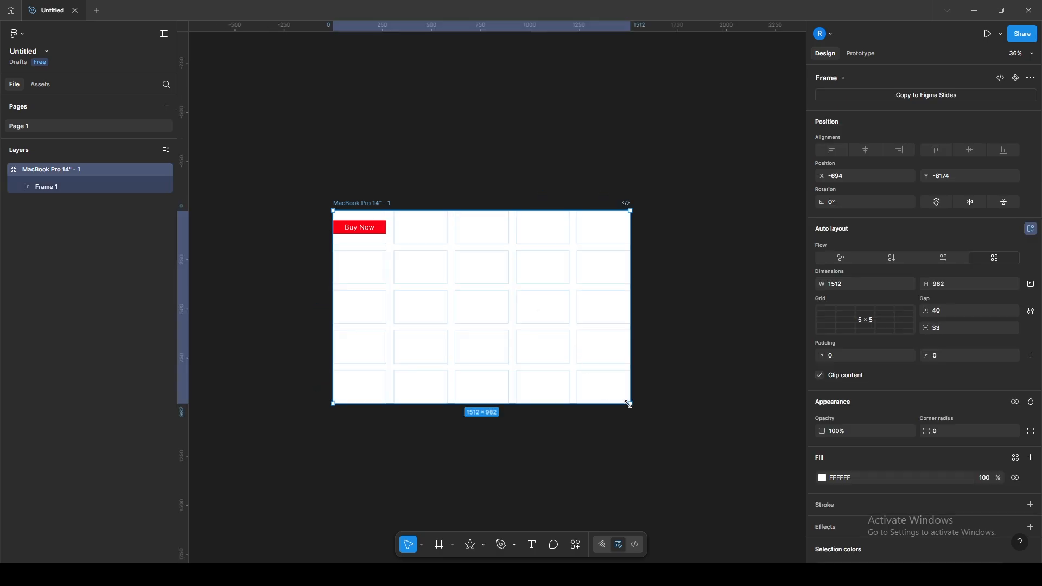
Step: Undo a trial resize of the MacBook Pro 14" frame and delete the Buy Now button from it
left_click_drag(697, 455, 651, 349)
key("ctrl+z")
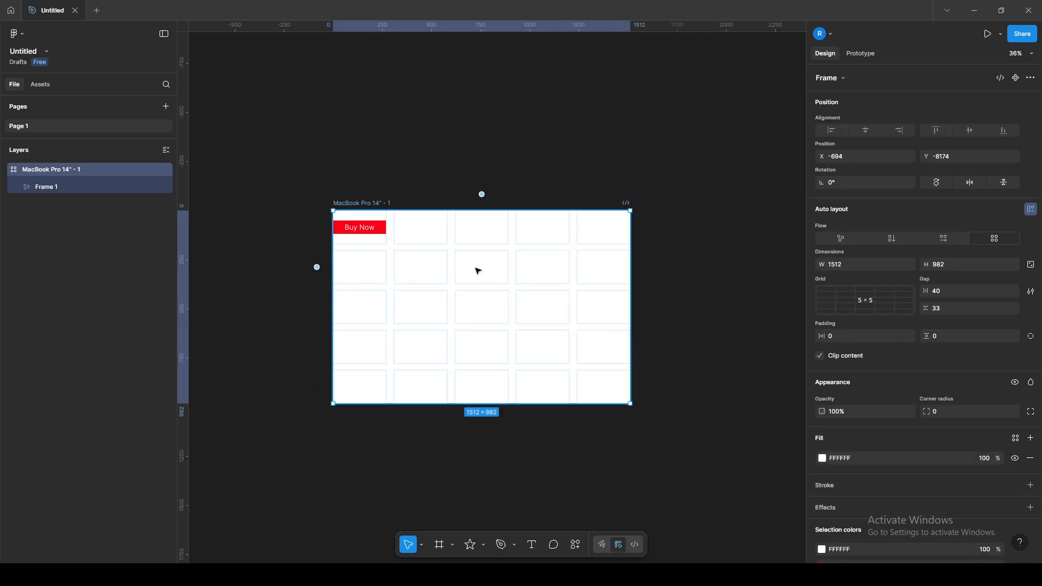
left_click(382, 231)
key("Delete")
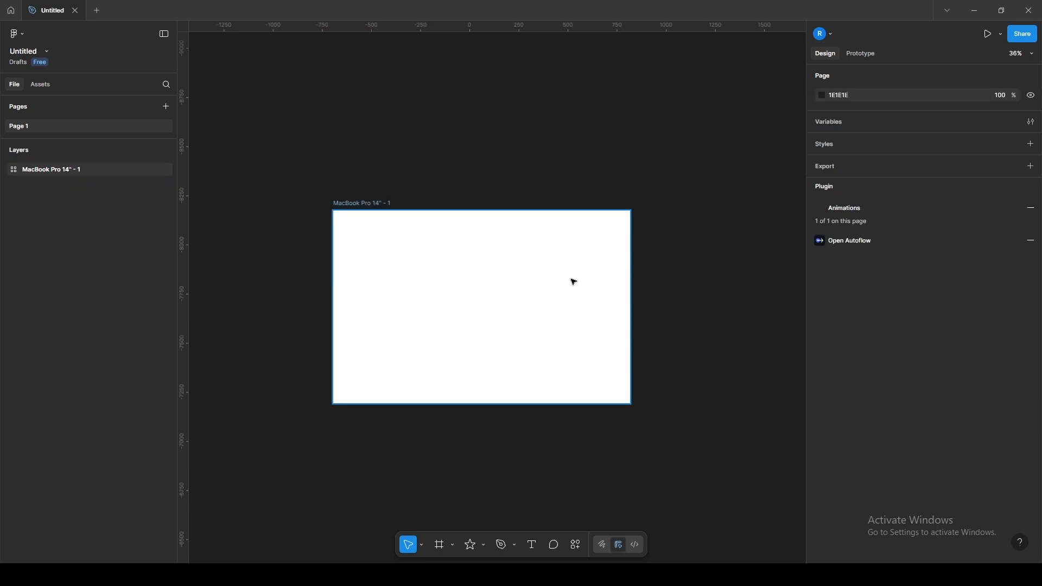
Step: Draw a frame about 440 × 504 beside the MacBook Pro 14" frame and set its layout flow to grid
scroll(667, 255, "down", 5)
key("b")
left_click_drag(545, 207, 587, 254)
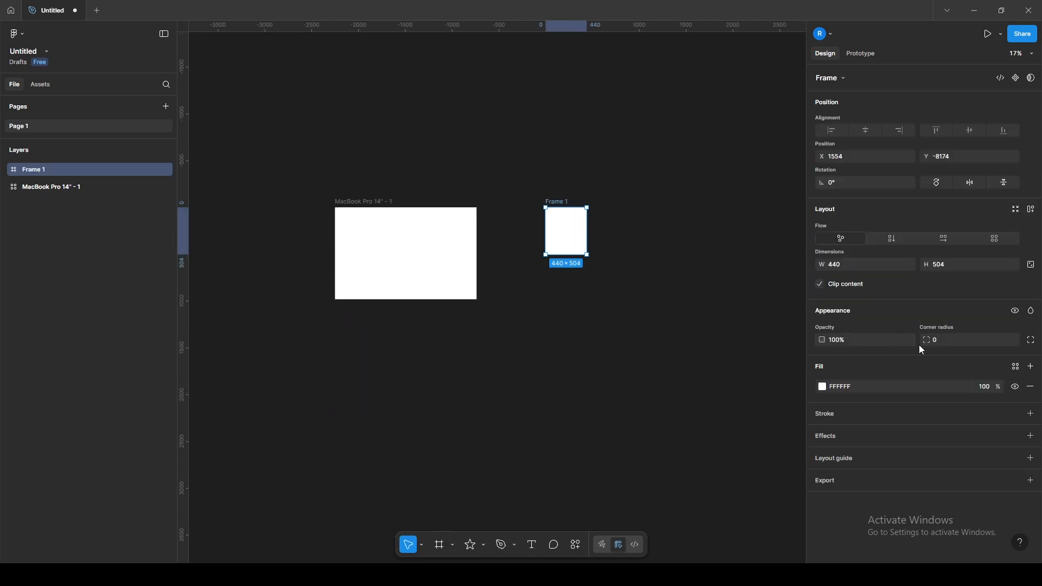
left_click(1013, 240)
scroll(607, 223, "up", 5)
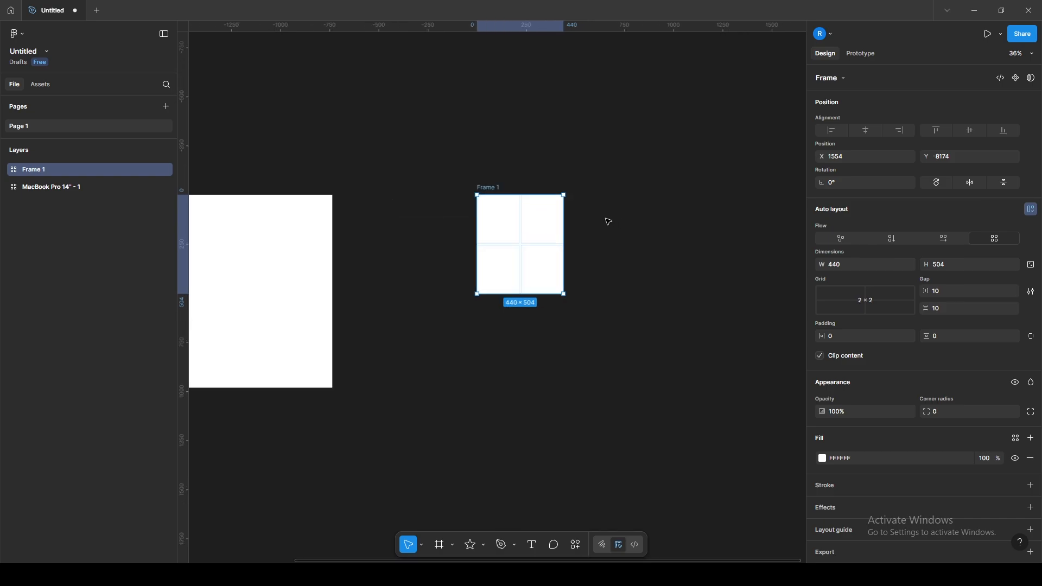
left_click(653, 266)
left_click(520, 270)
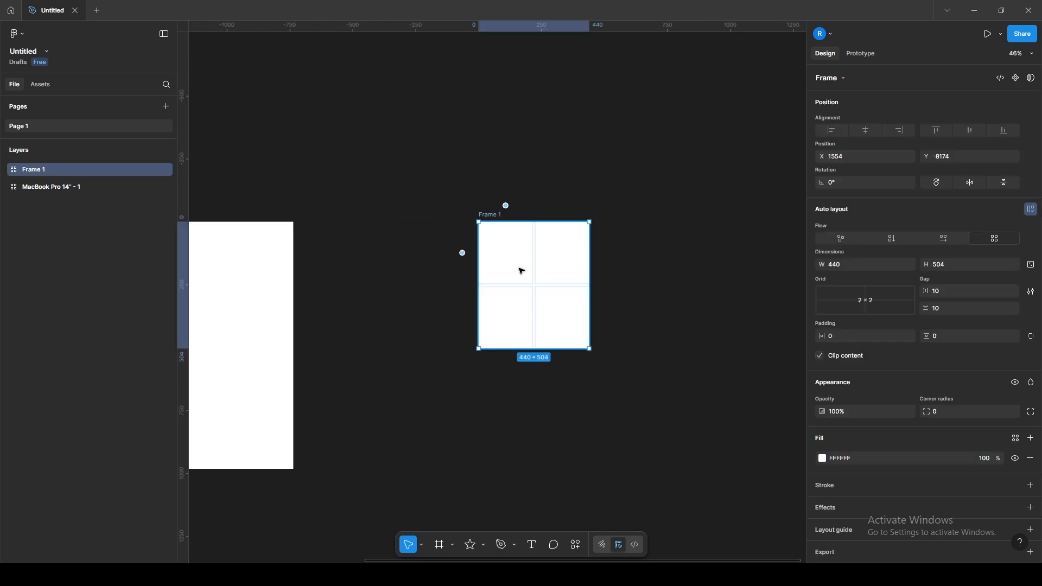
Step: Draw a small frame about 81 × 79 below Frame 1 and give it a red EE3232 fill
left_click(440, 544)
left_click_drag(478, 422, 499, 442)
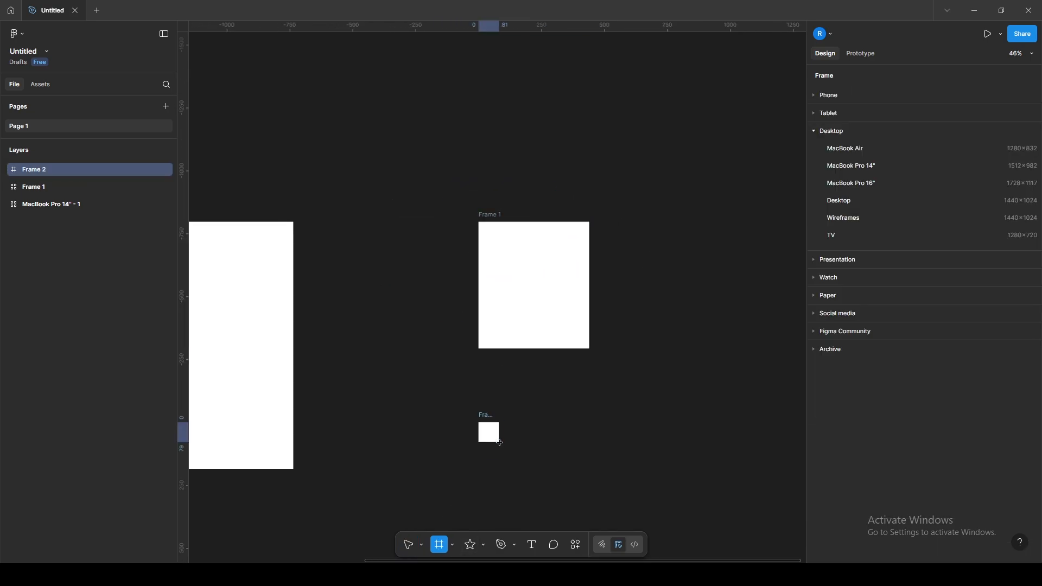
left_click(822, 386)
left_click(768, 352)
left_click(798, 309)
Step: Move the red frame into the first cell of Frame 1's grid and duplicate it into the neighbouring cell
left_click_drag(488, 431, 510, 258)
scroll(518, 276, "up", 3)
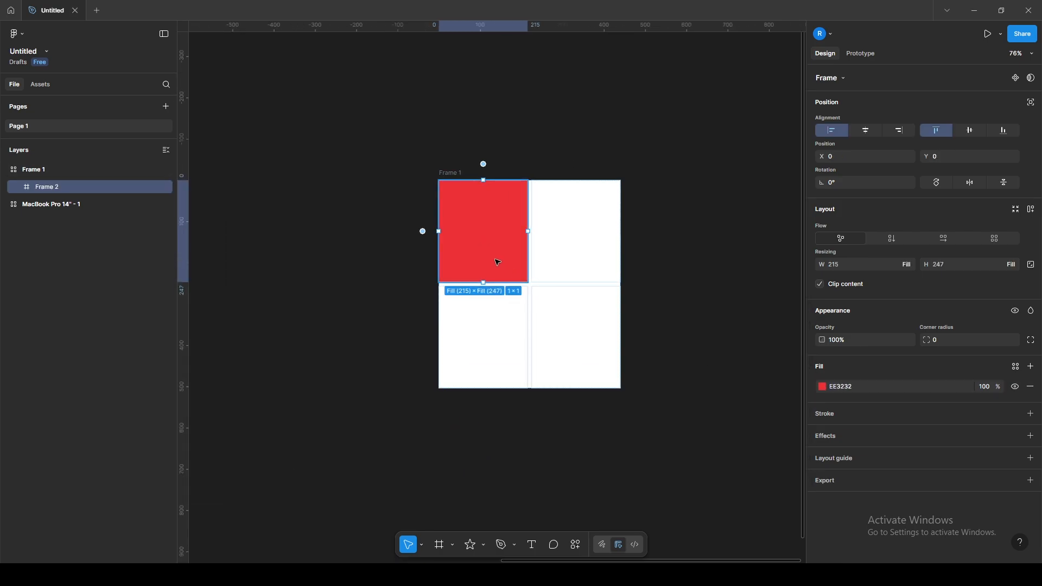
key("ctrl+d")
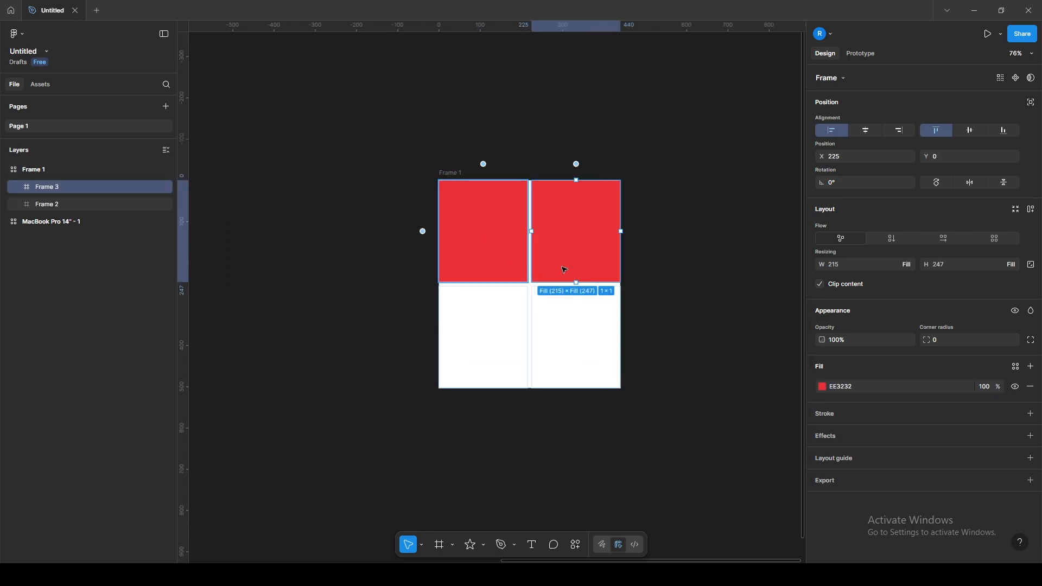
Step: Change the fill of the duplicated frame in the second cell to blue 3267EE
left_click(823, 387)
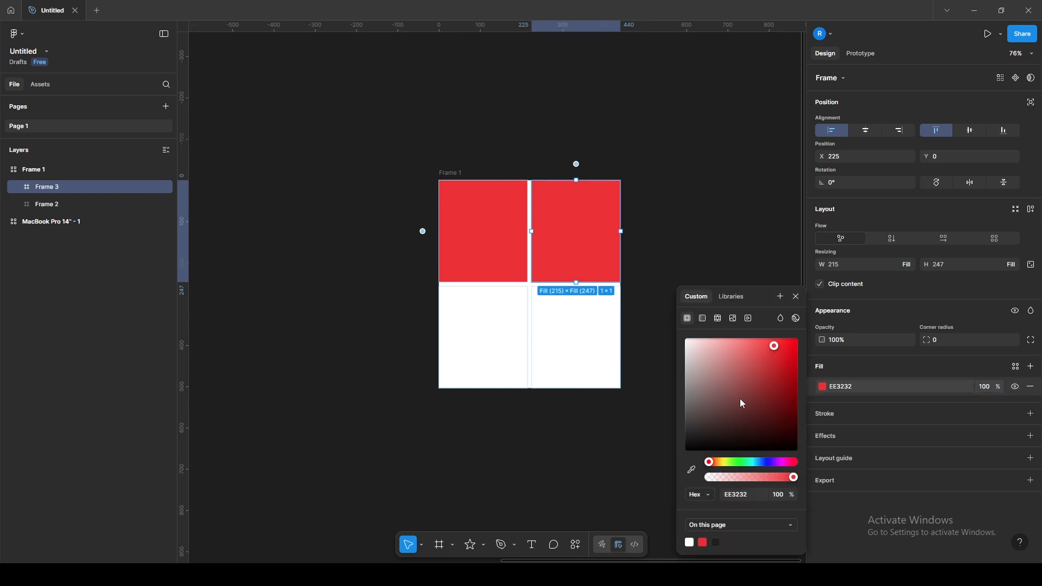
left_click(764, 461)
key("Escape")
Step: Duplicate the blue frame twice to fill both cells of the grid's second row
left_click(593, 236)
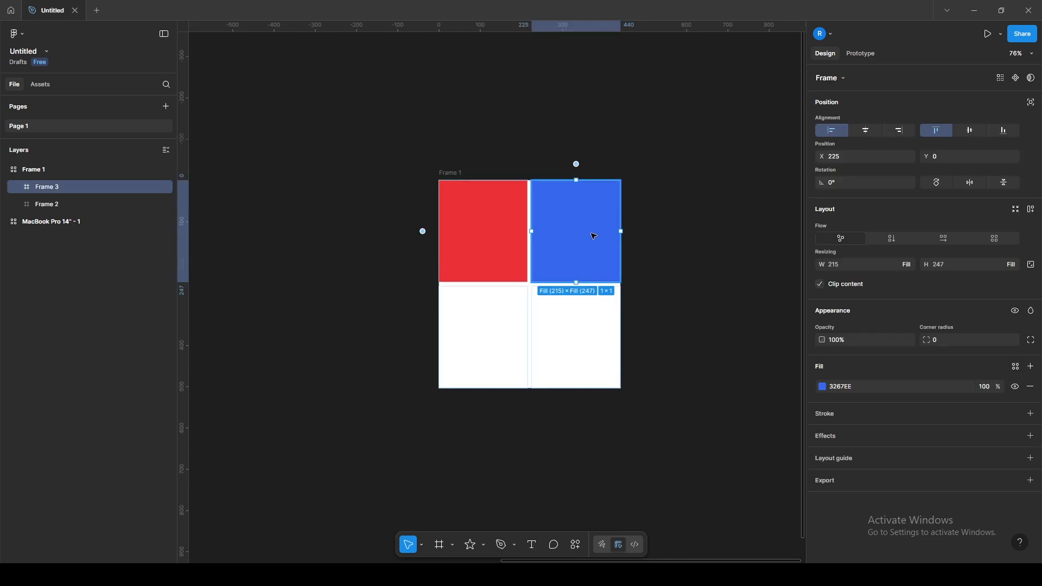
key("ctrl+d")
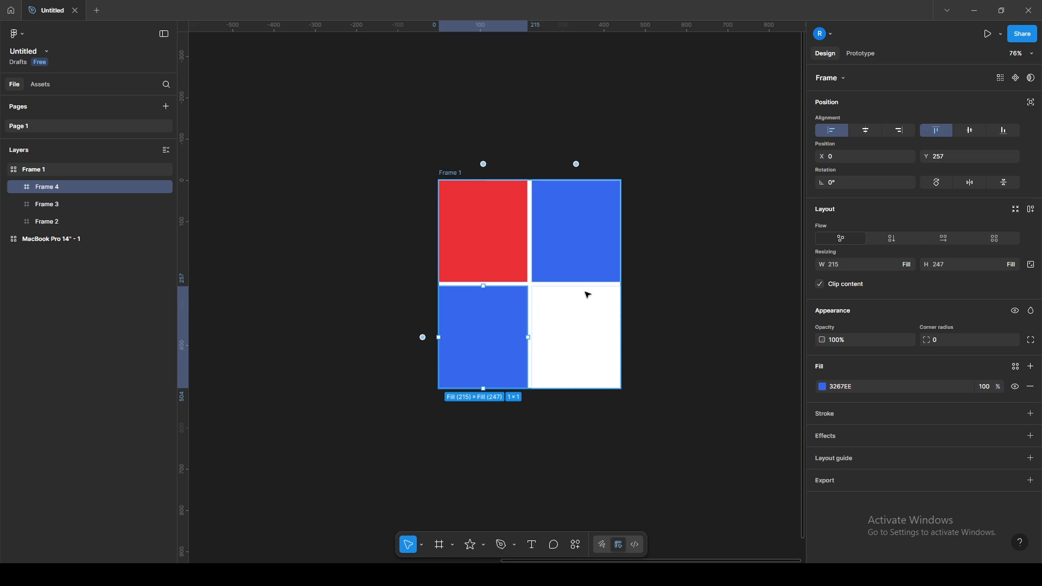
key("ctrl+d")
key("Escape")
Step: Change the fill of the second row's first frame to the muted blue 3D5AA3
left_click(490, 320)
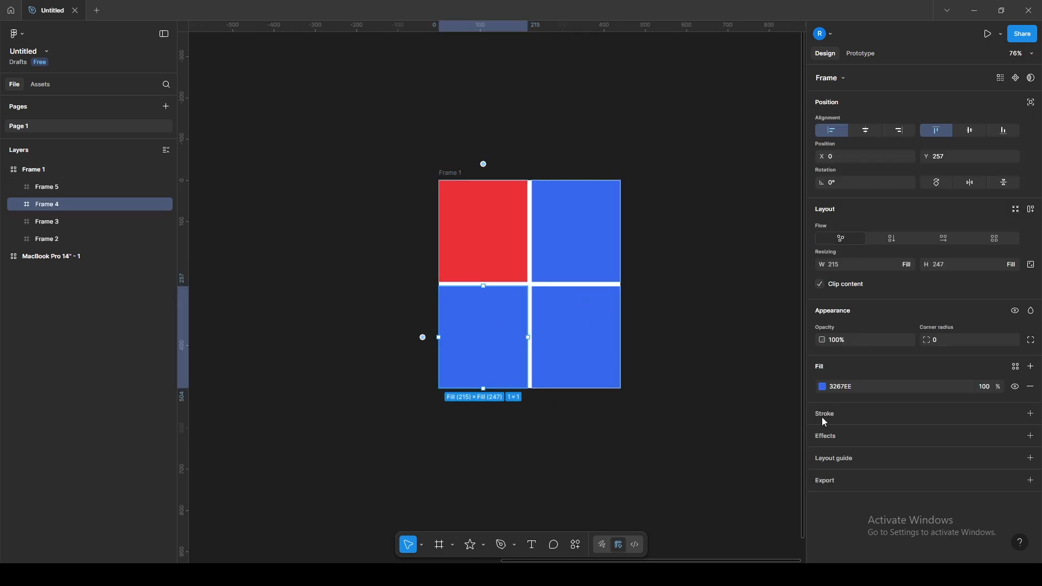
left_click(825, 389)
left_click(755, 383)
key("Escape")
Step: Change the fill of the second row's second frame to green 58EE32
left_click(582, 322)
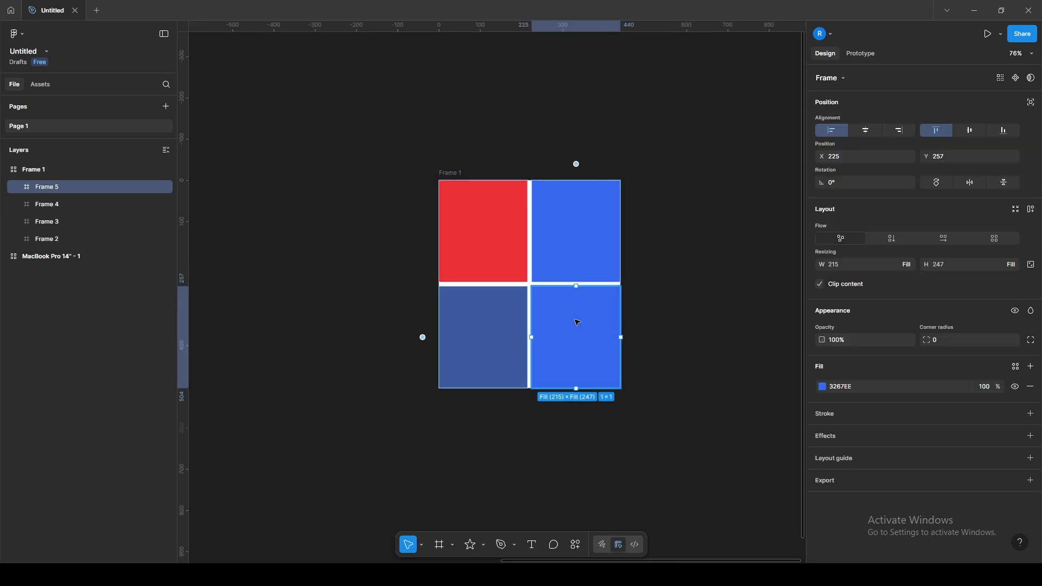
left_click(822, 387)
left_click(737, 463)
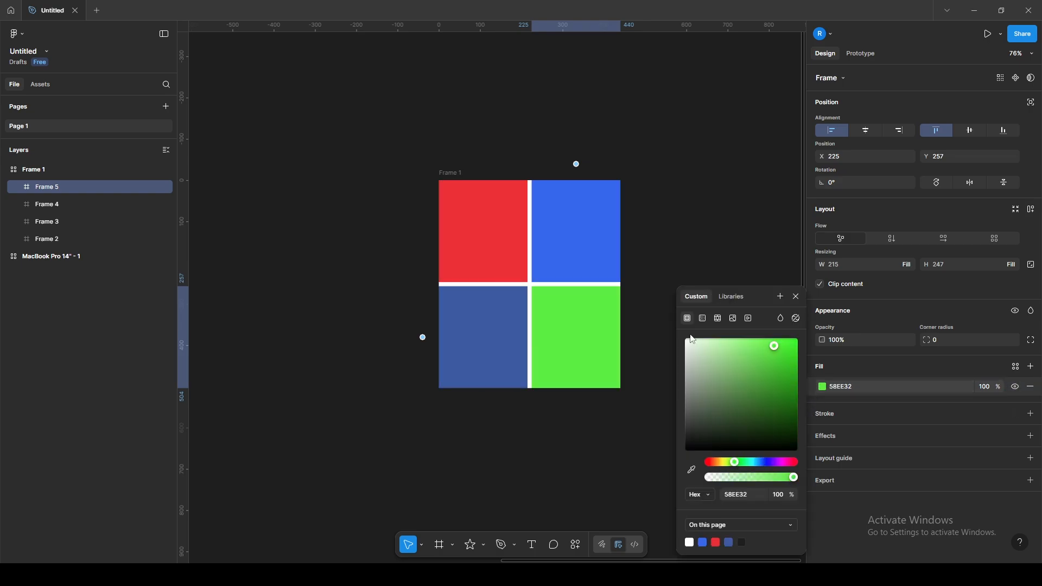
key("Escape")
Step: Shift the hue of the muted blue frame's fill to a maroon red and deselect it
left_click(514, 323)
left_click(822, 386)
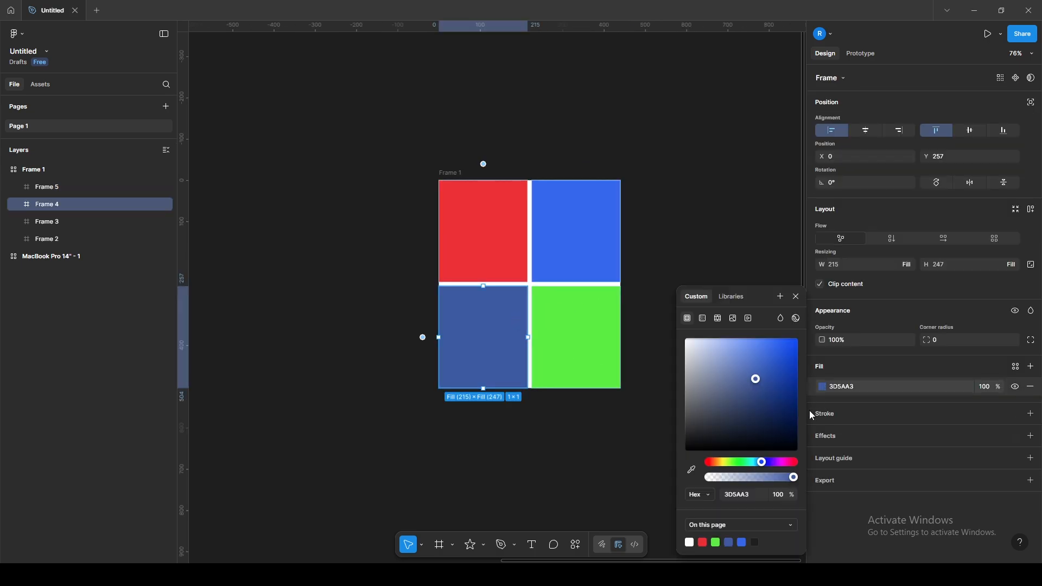
left_click(790, 463)
key("Escape")
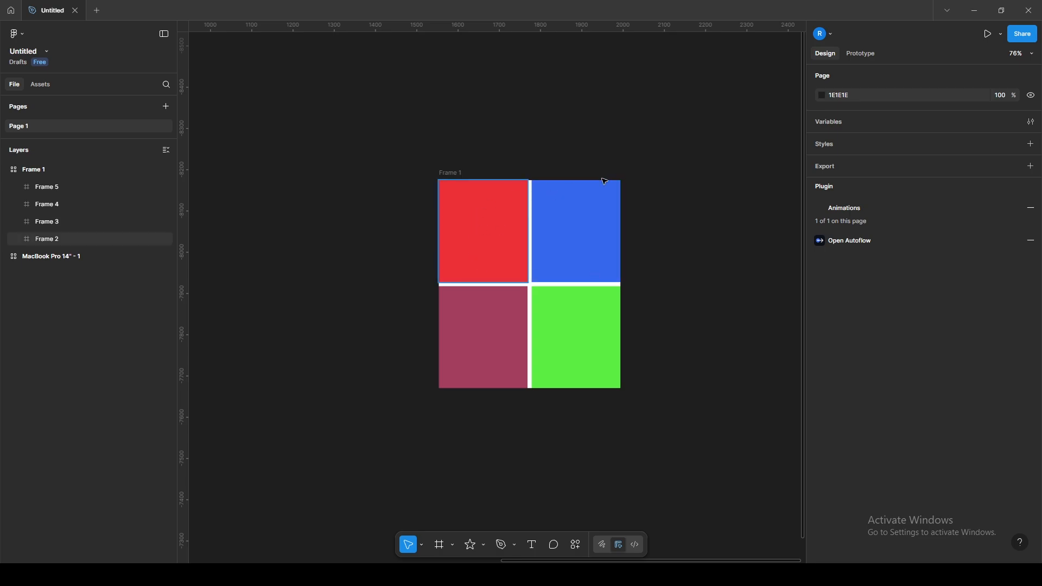
Step: Inspect the automatic row and column size settings of Frame 1's grid around the red frame
left_click(479, 249)
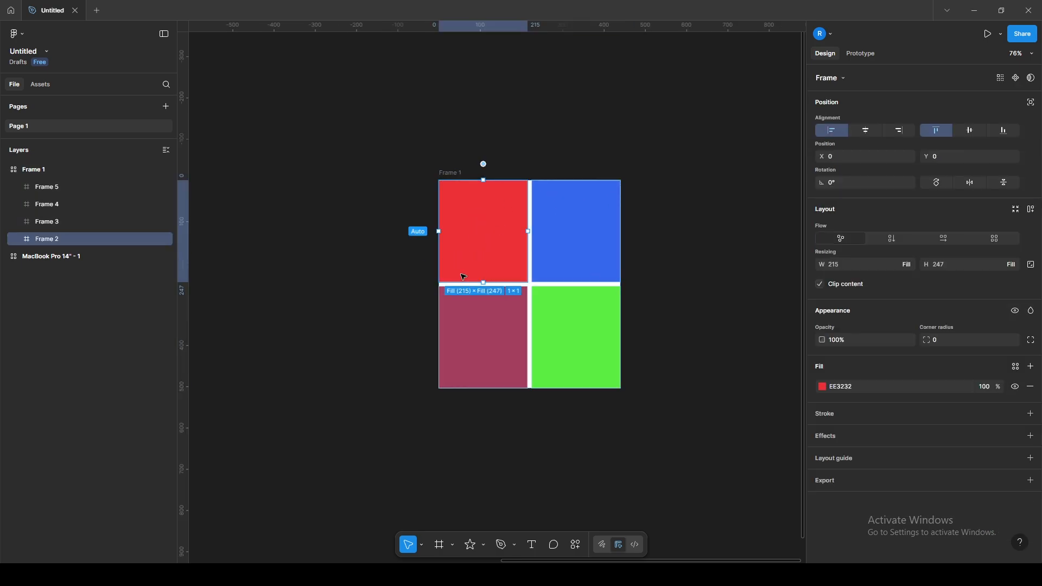
left_click(402, 251)
left_click(498, 267)
left_click(402, 295)
left_click(457, 271)
left_click(486, 165)
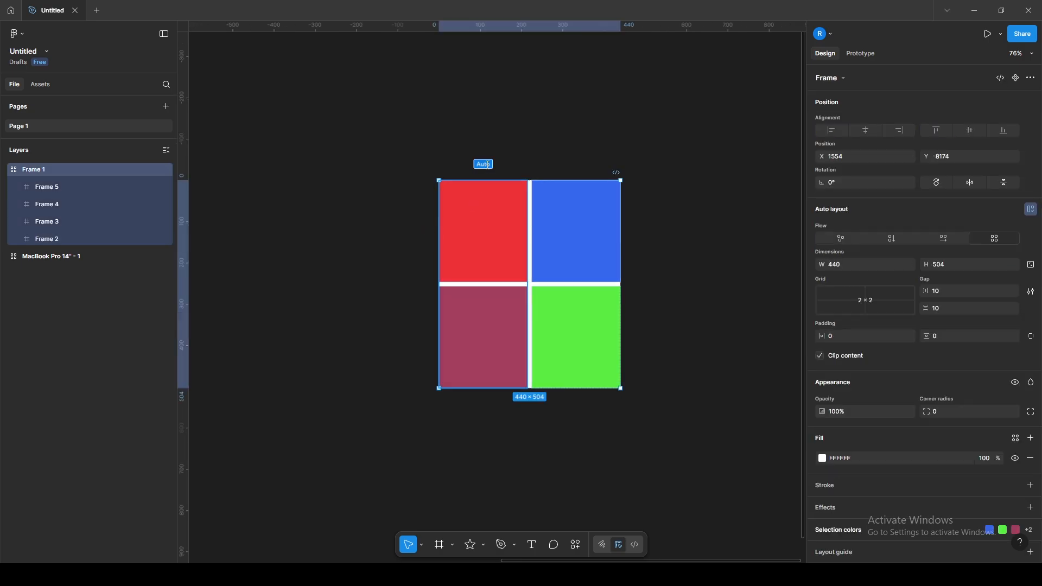
left_click(499, 165)
left_click(479, 190)
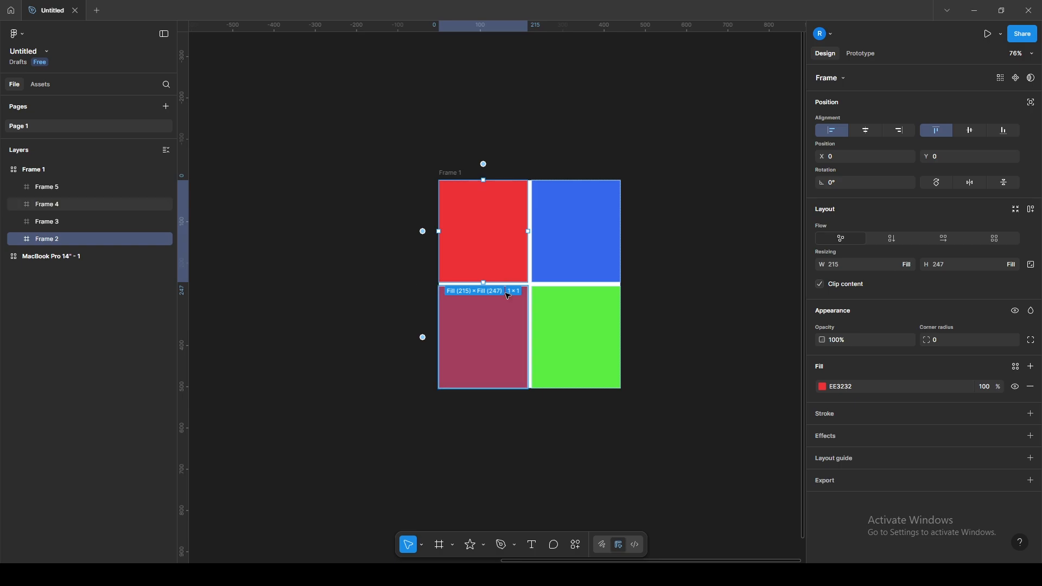
Step: Set Frame 1's grid to 2 columns and 3 rows
left_click(454, 173)
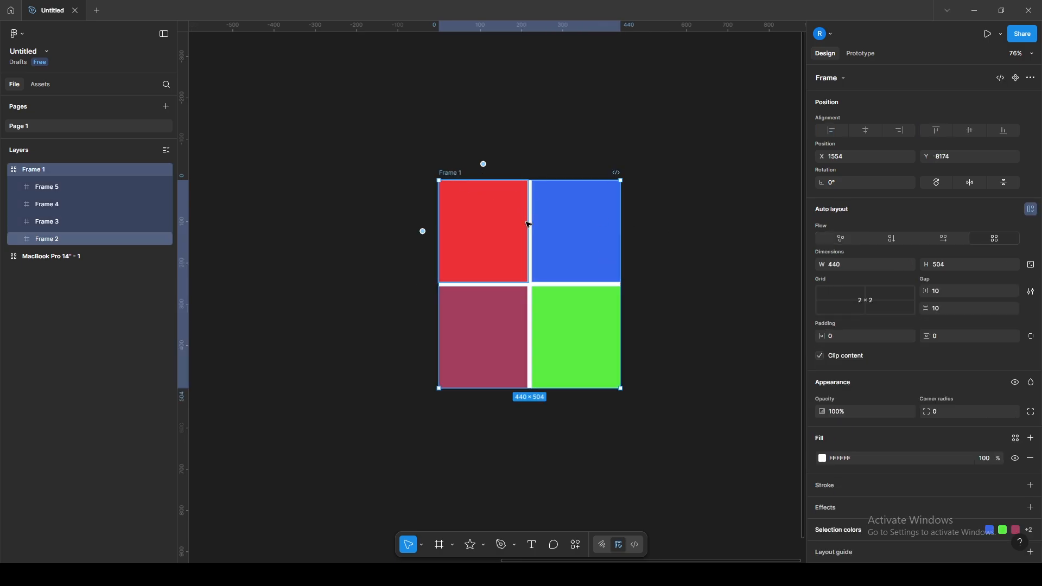
left_click(863, 304)
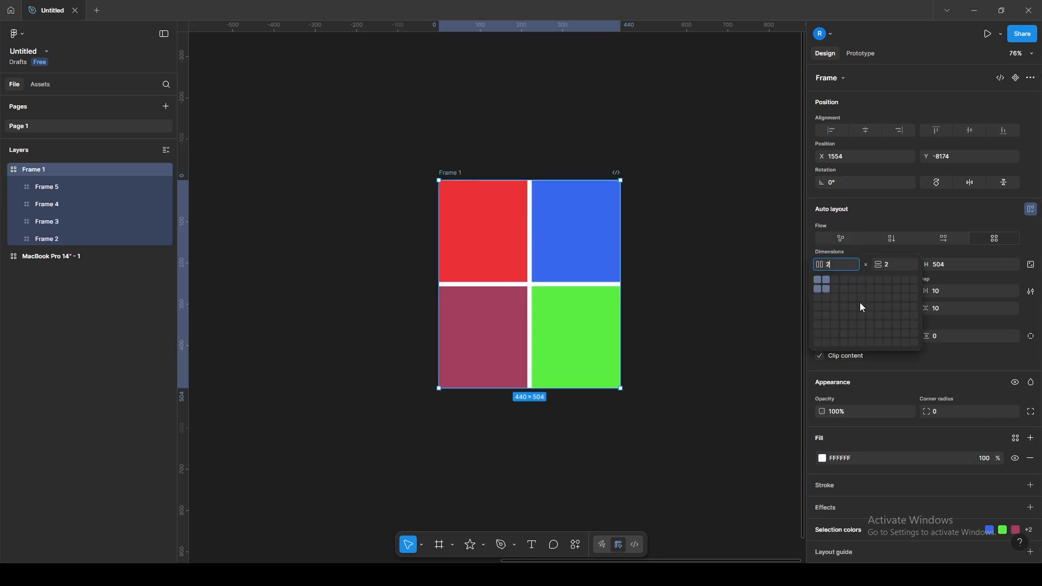
left_click(832, 302)
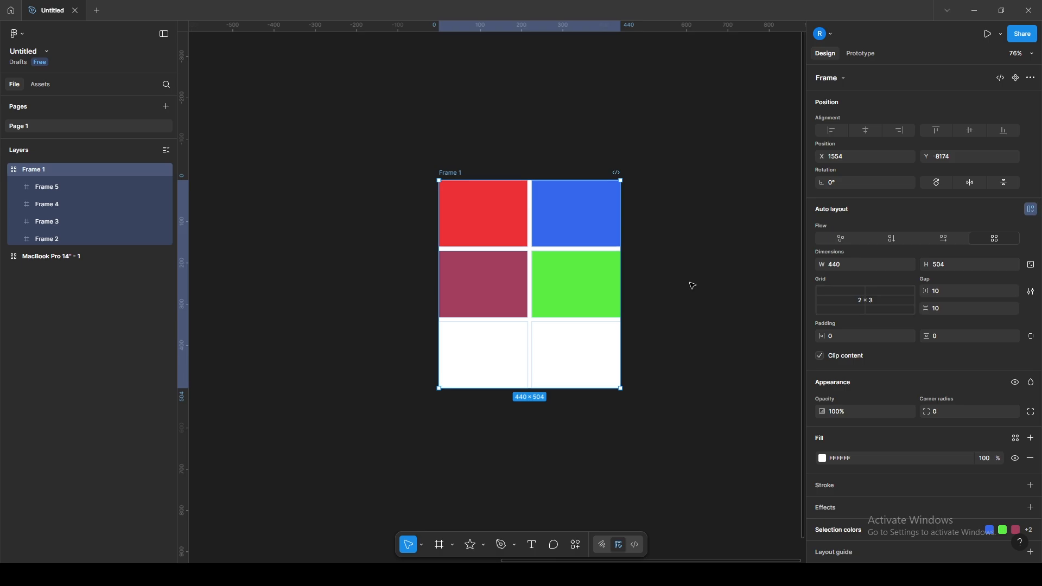
Step: Move the maroon frame down to the third row and stretch the red frame to span the first two rows
left_click(477, 265)
left_click_drag(482, 279, 491, 350)
left_click(498, 235)
left_click_drag(494, 247, 500, 313)
Step: Stretch the green frame downward to span the second and third rows, and deselect it
left_click(592, 284)
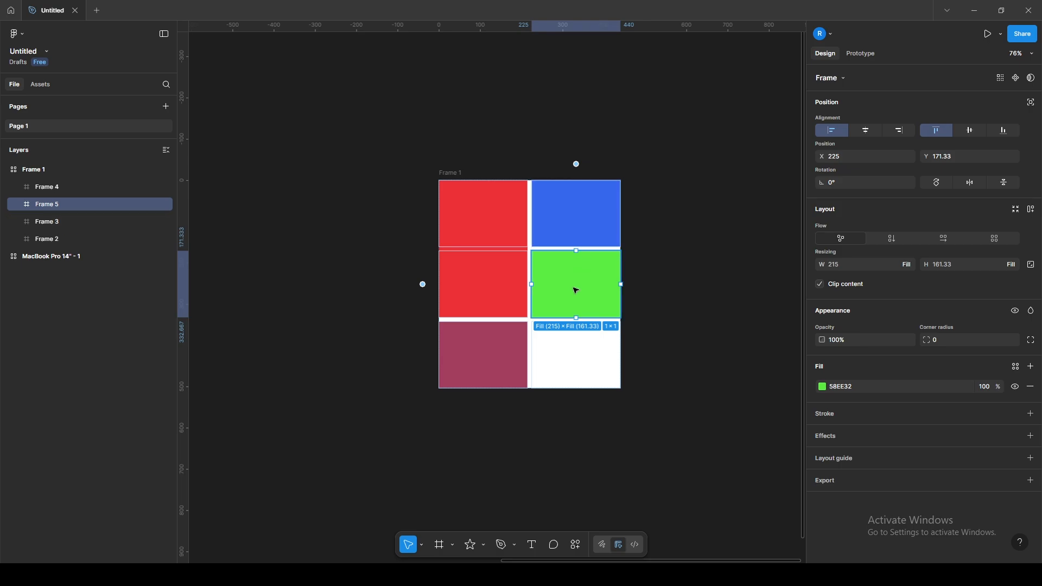
left_click_drag(576, 318, 576, 380)
left_click(653, 245)
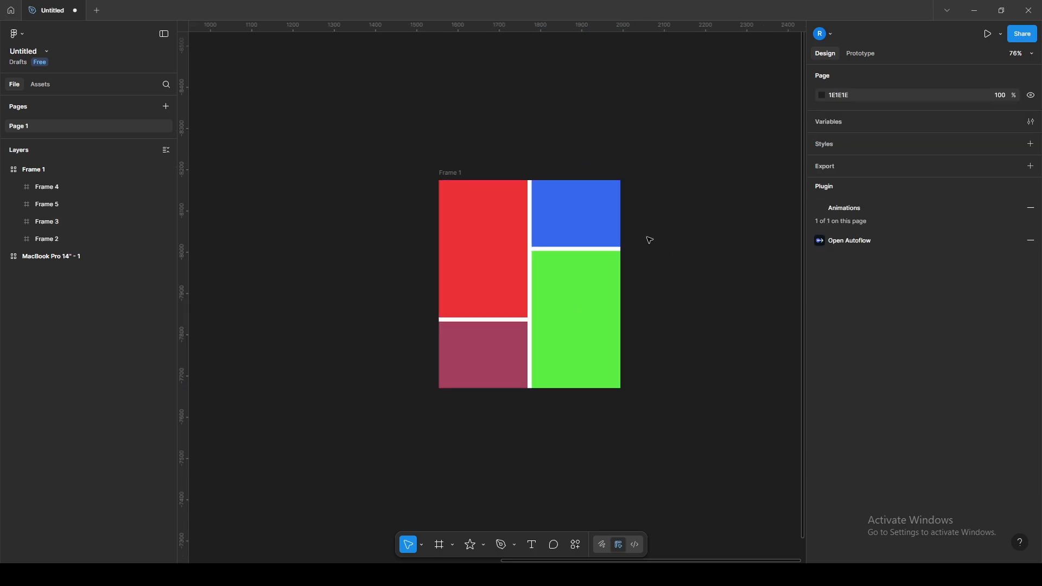
Step: Place Frame 1 in the MacBook Pro 14" grid starting at its first cell and select it to check the cells it spans
scroll(651, 239, "down", 5)
left_click_drag(590, 206, 263, 232)
left_click(320, 131)
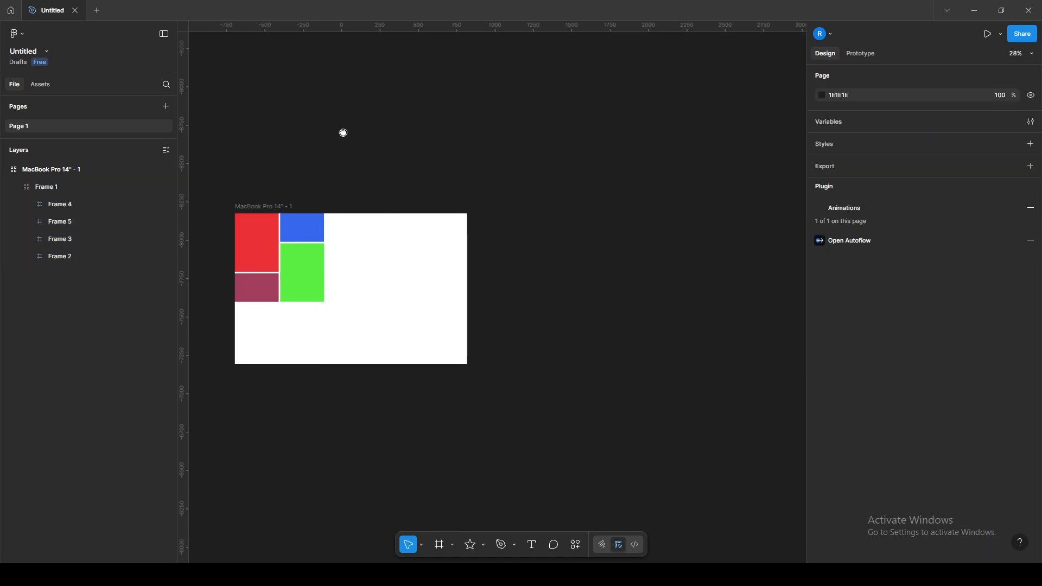
scroll(407, 188, "up", 4)
left_click(451, 219)
scroll(488, 217, "right", 3)
scroll(488, 217, "down", 2)
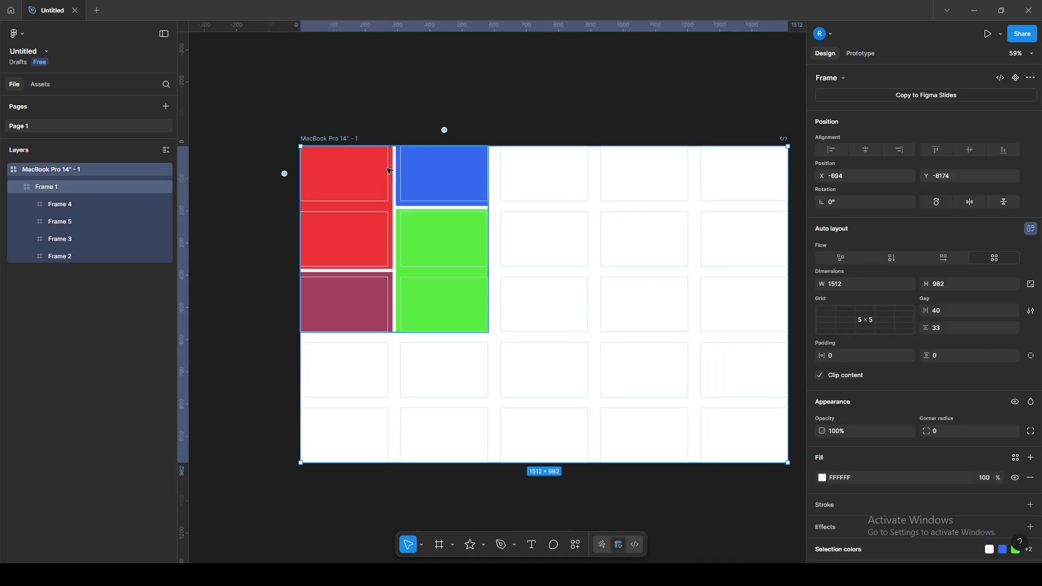
left_click(439, 222)
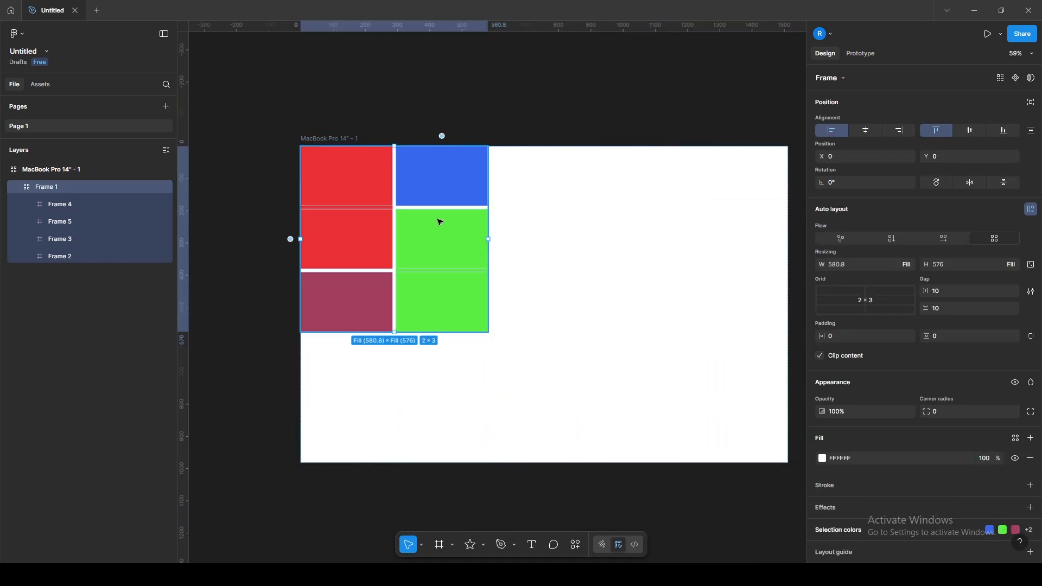
scroll(494, 122, "down", 4)
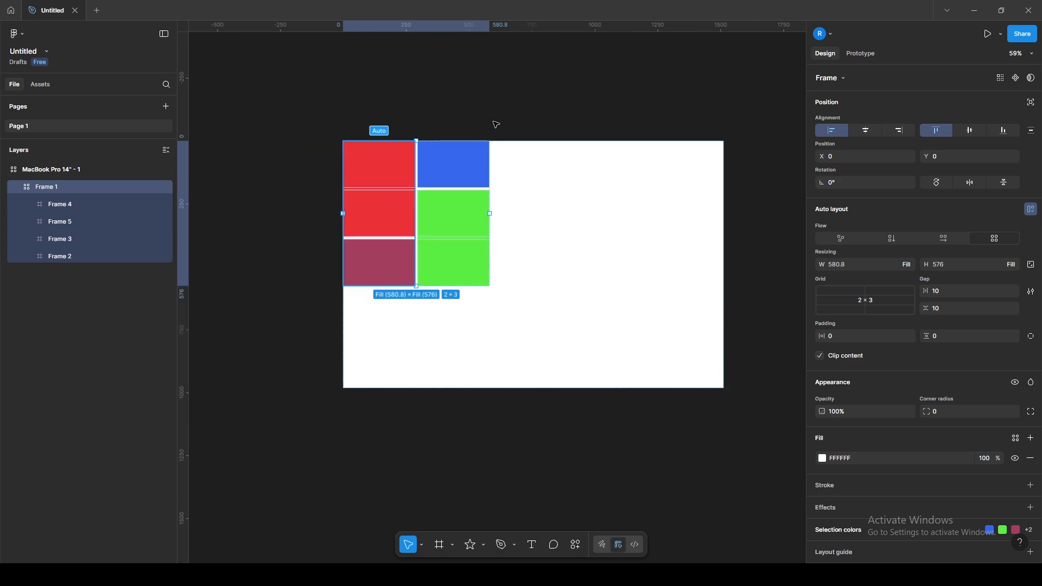
Step: Try resizing the MacBook Pro 14" frame with Frame 1 inside it and undo the resize
left_click(493, 121)
left_click(424, 141)
left_click_drag(634, 317, 644, 281)
key("ctrl+z")
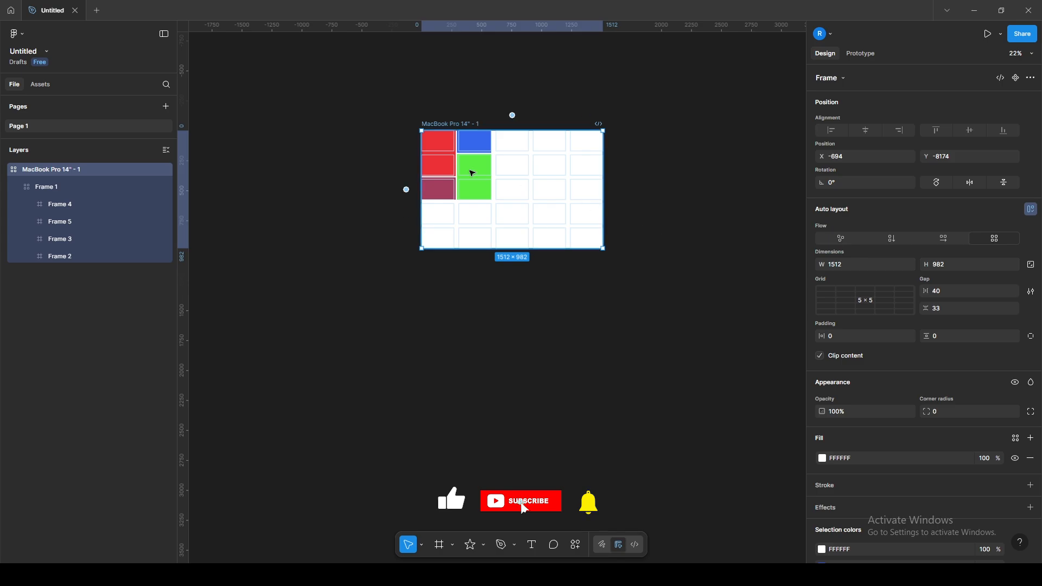
Step: Move Frame 1 out of the MacBook Pro 14" frame onto empty canvas, and undo a trial placement back inside the grid
left_click_drag(480, 177, 334, 172)
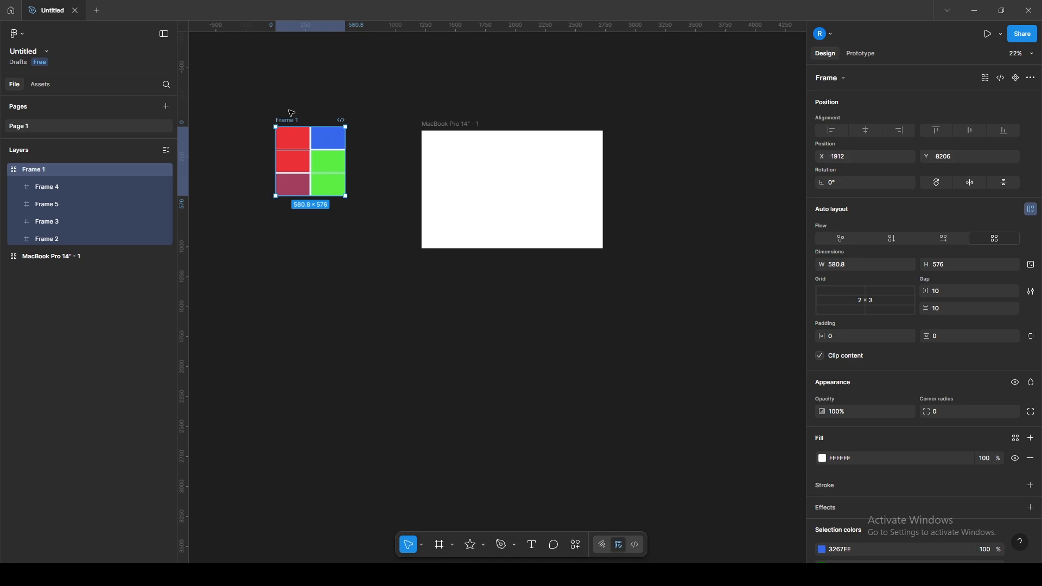
left_click_drag(289, 120, 567, 223)
key("ctrl+z")
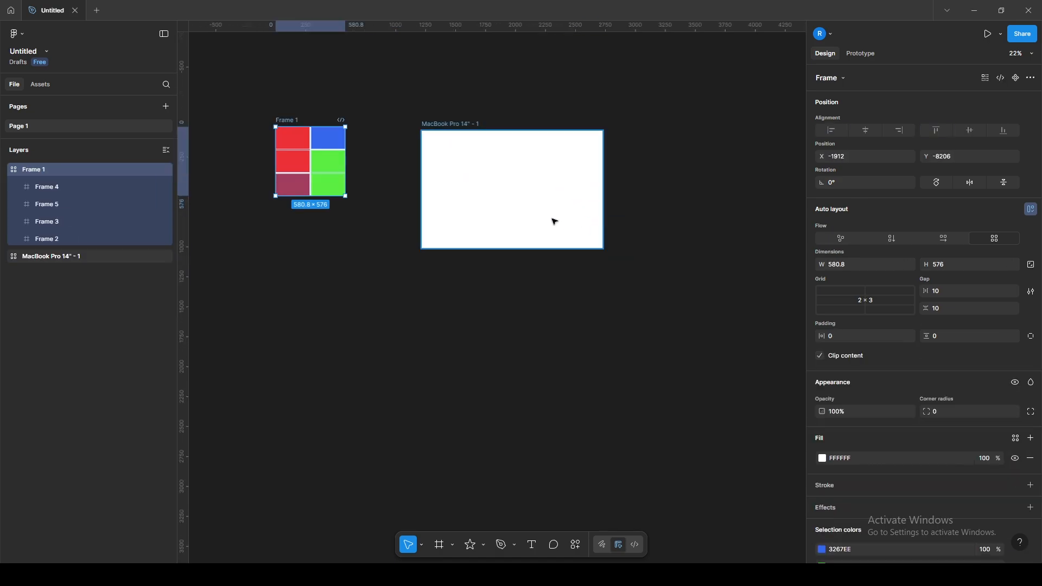
Step: Try placing Frame 1 at the MacBook grid's far lower corner and at its first cell, undoing each placement
left_click_drag(296, 138, 605, 274)
key("ctrl+z")
left_click_drag(288, 137, 445, 156)
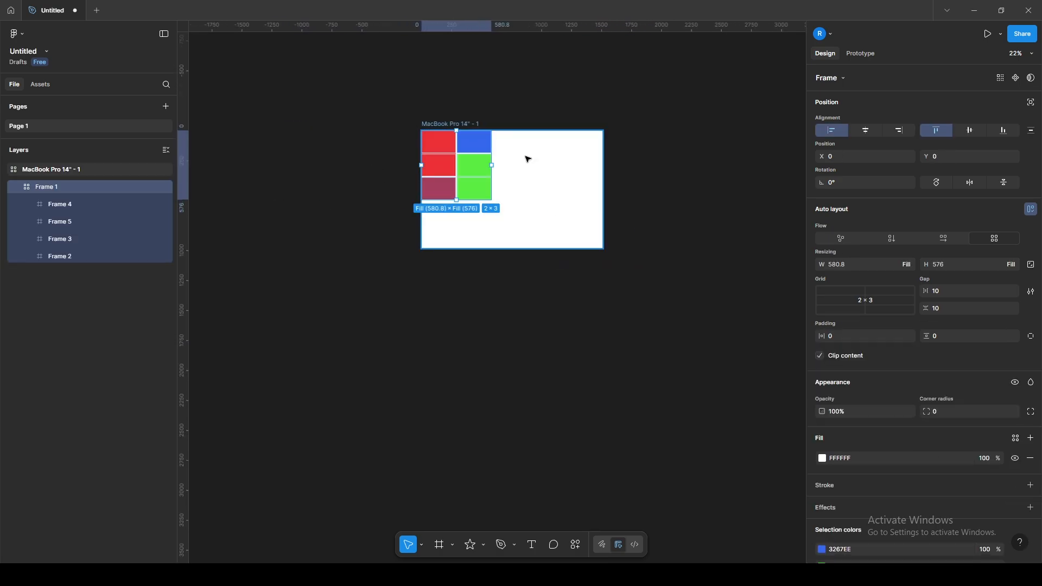
key("ctrl+z")
Step: Try placing Frame 1 in the MacBook grid's last column and middle cells, undo each placement, and dismiss the Adobe Acrobat notification
left_click_drag(287, 144, 612, 179)
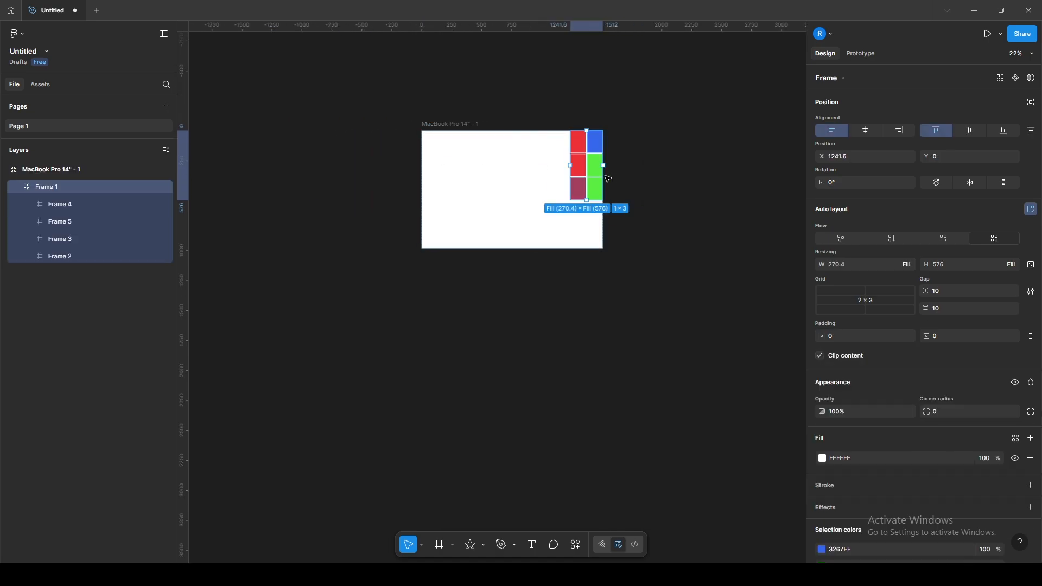
key("ctrl+z")
left_click_drag(291, 139, 495, 161)
key("ctrl+z")
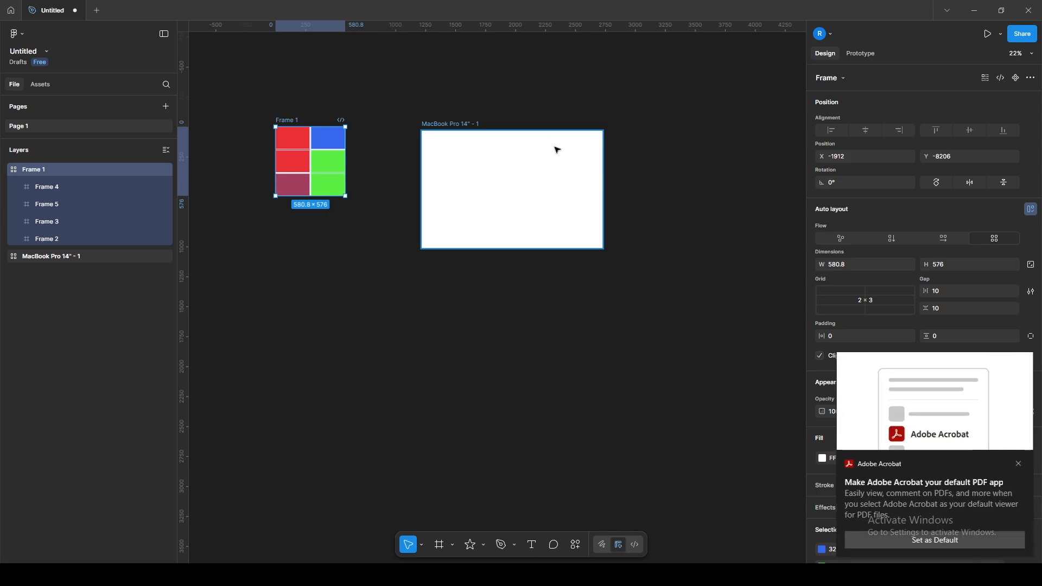
left_click_drag(321, 141, 588, 154)
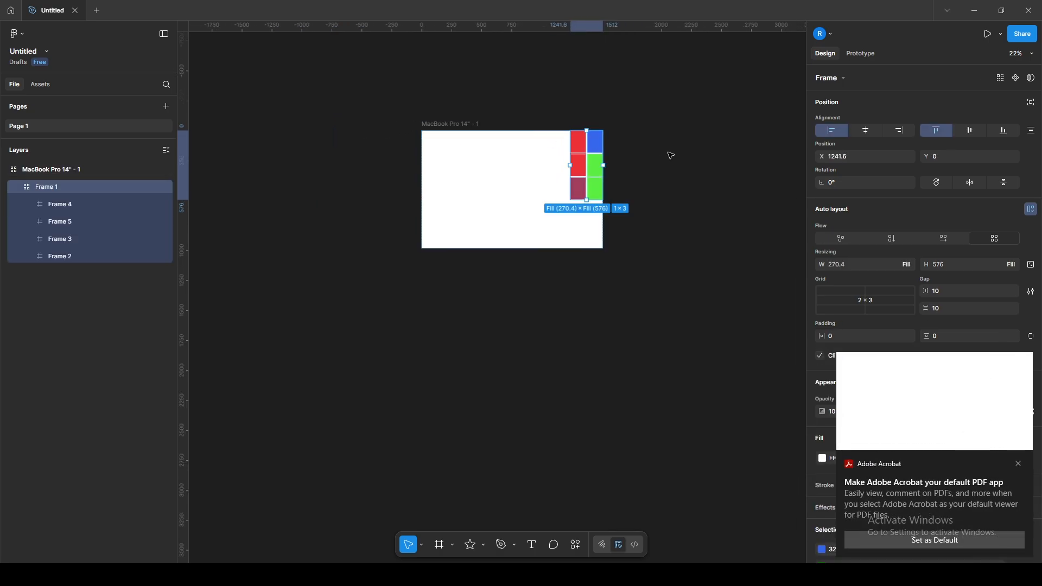
key("ctrl+z")
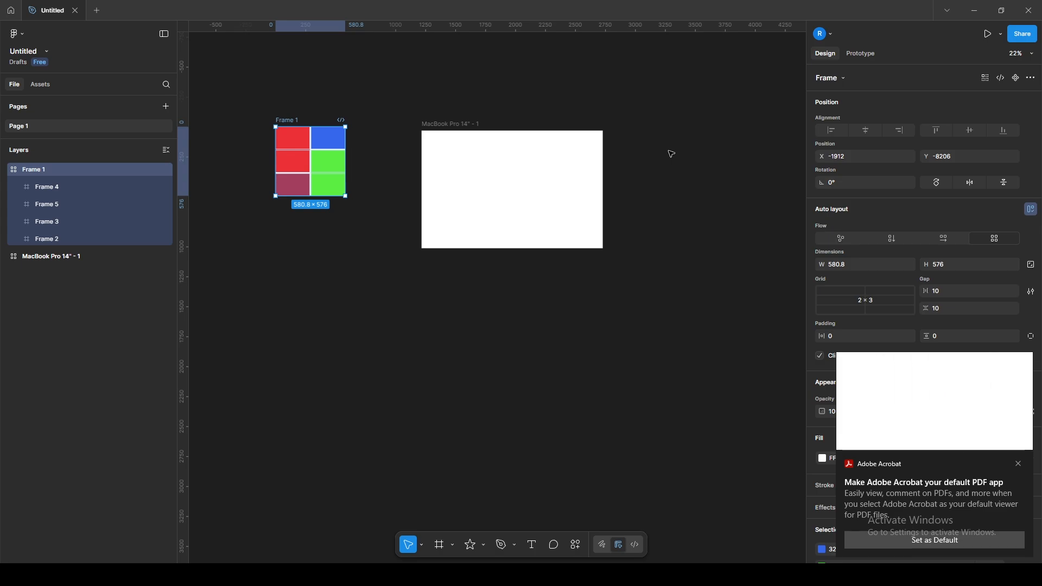
left_click(1018, 463)
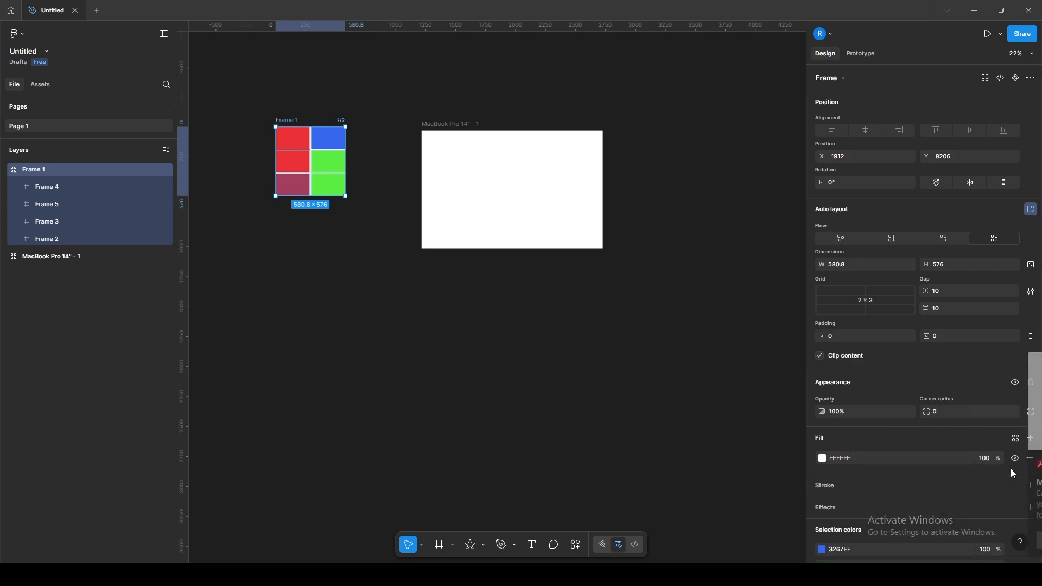